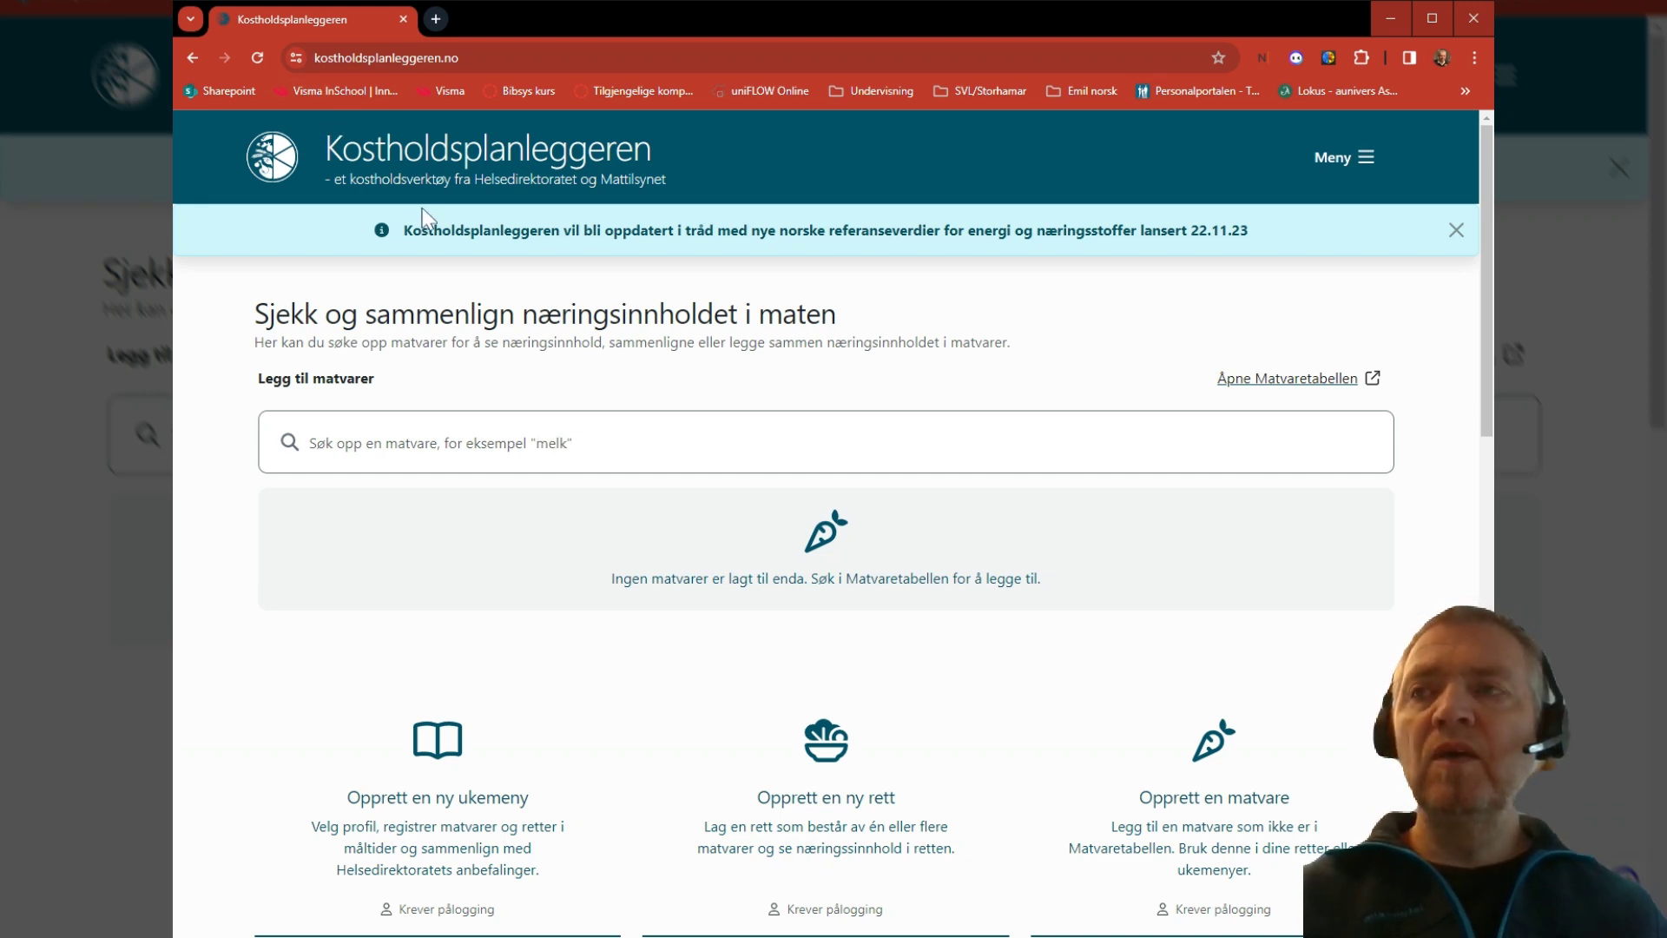
- Log in through Feide with Innlandet fylkeskommune as the affiliation
{"action": "scroll", "coordinate": [510, 590], "scroll_direction": "down", "scroll_amount": 2}
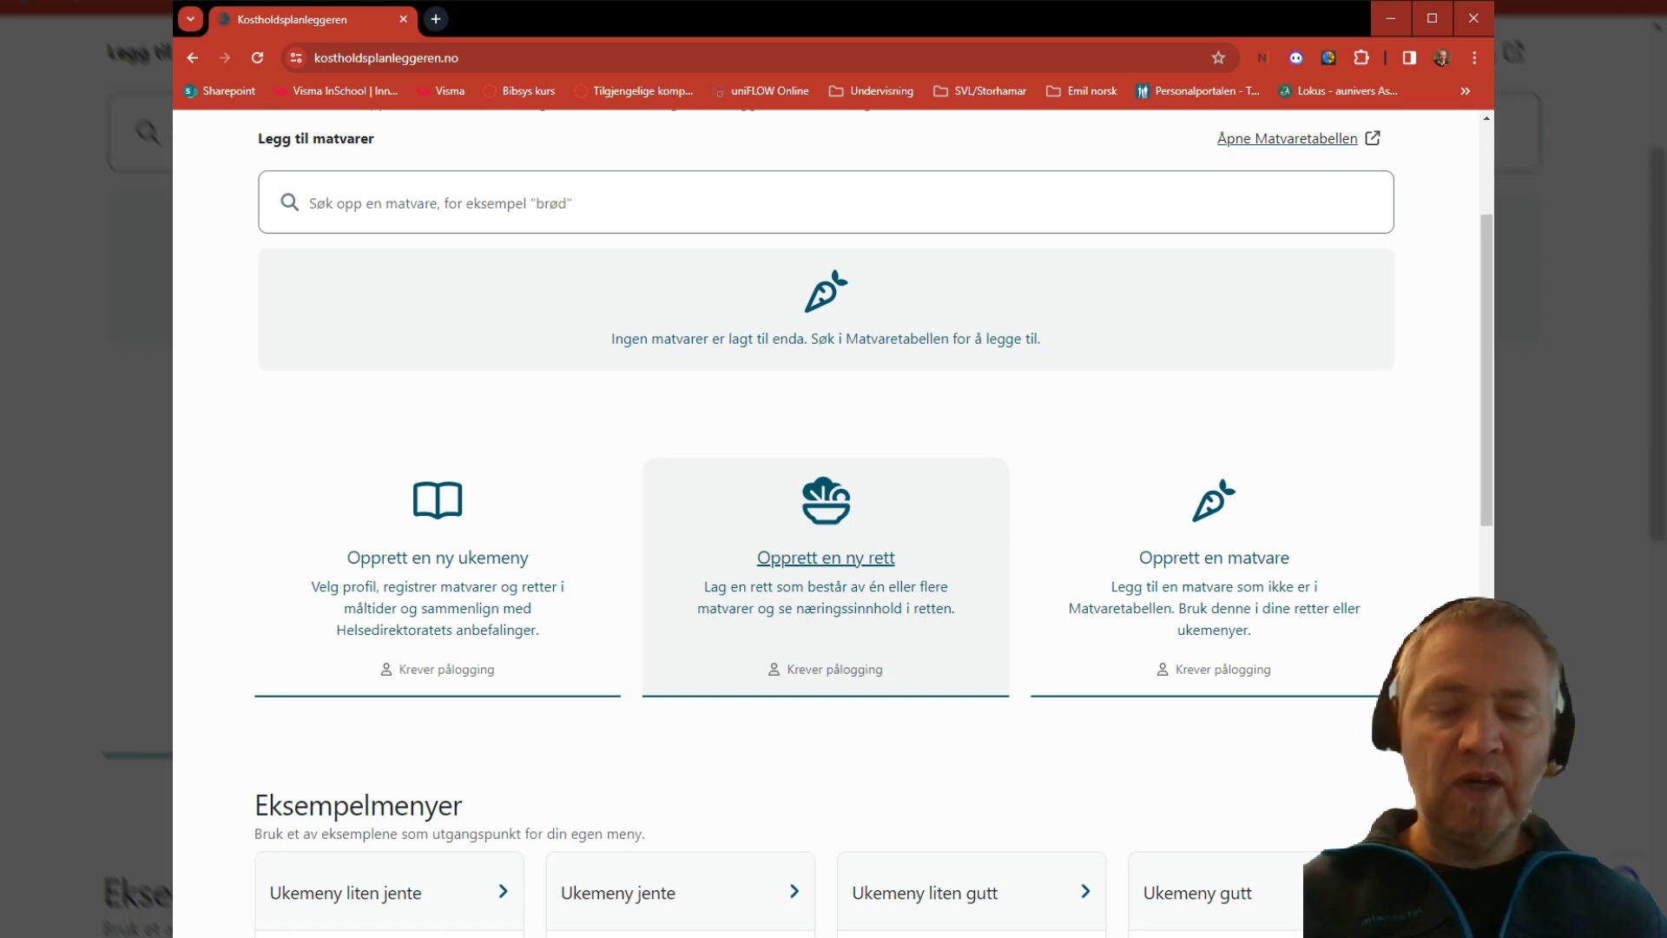
{"action": "scroll", "coordinate": [891, 625], "scroll_direction": "up", "scroll_amount": 3}
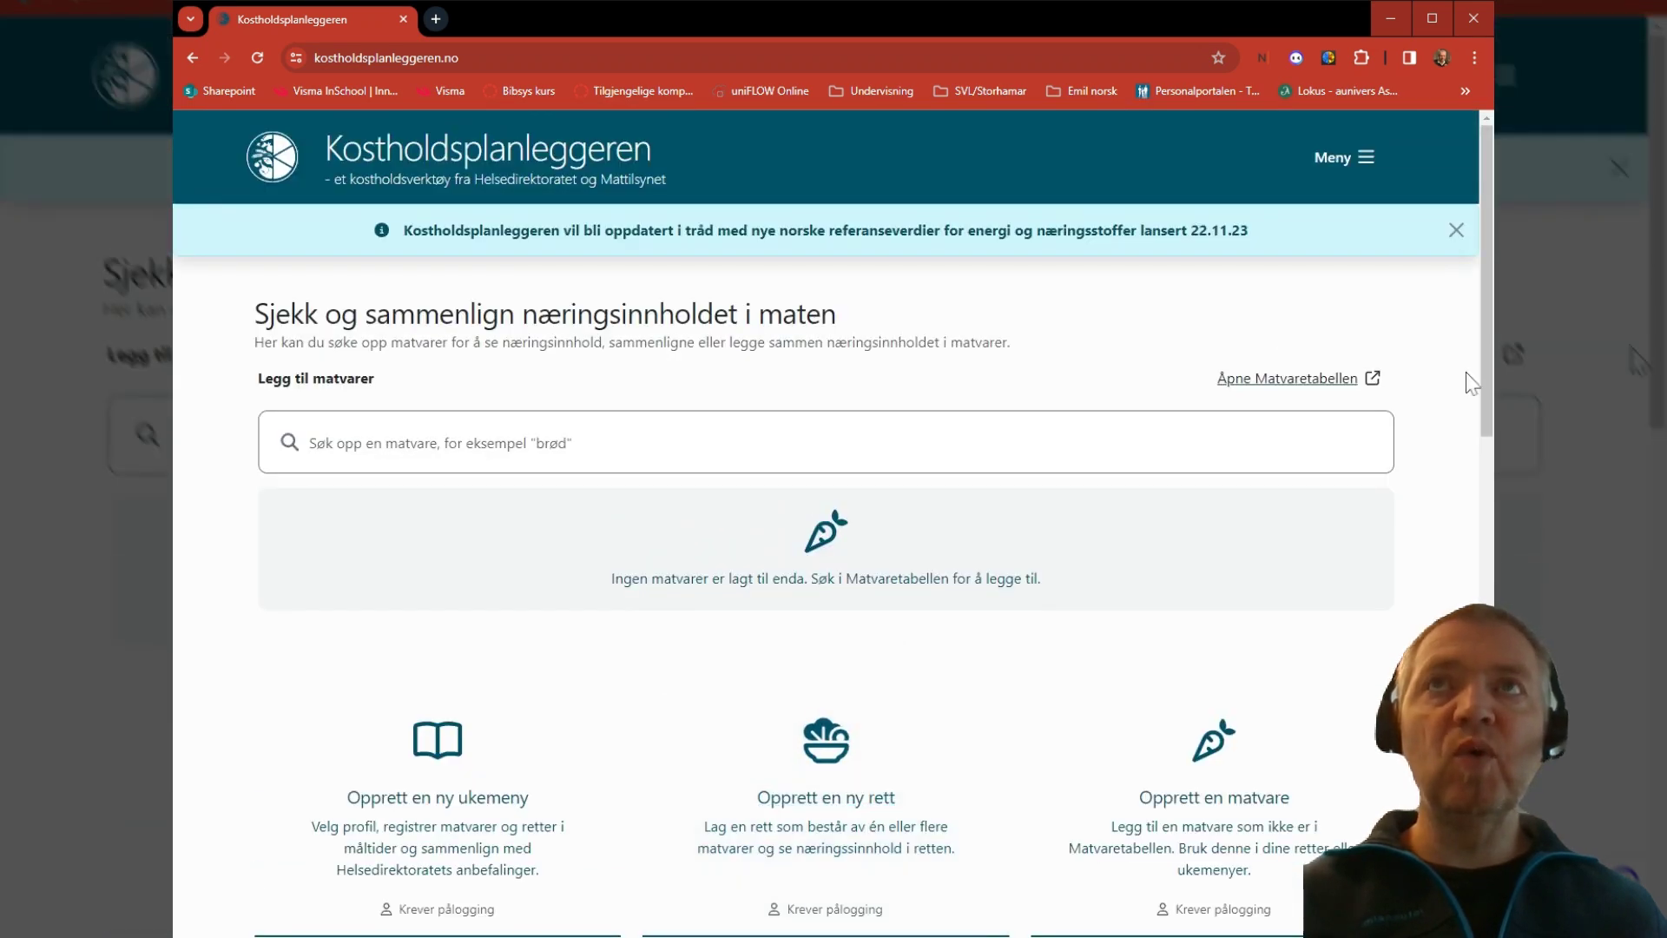
{"action": "left_click", "coordinate": [1347, 159]}
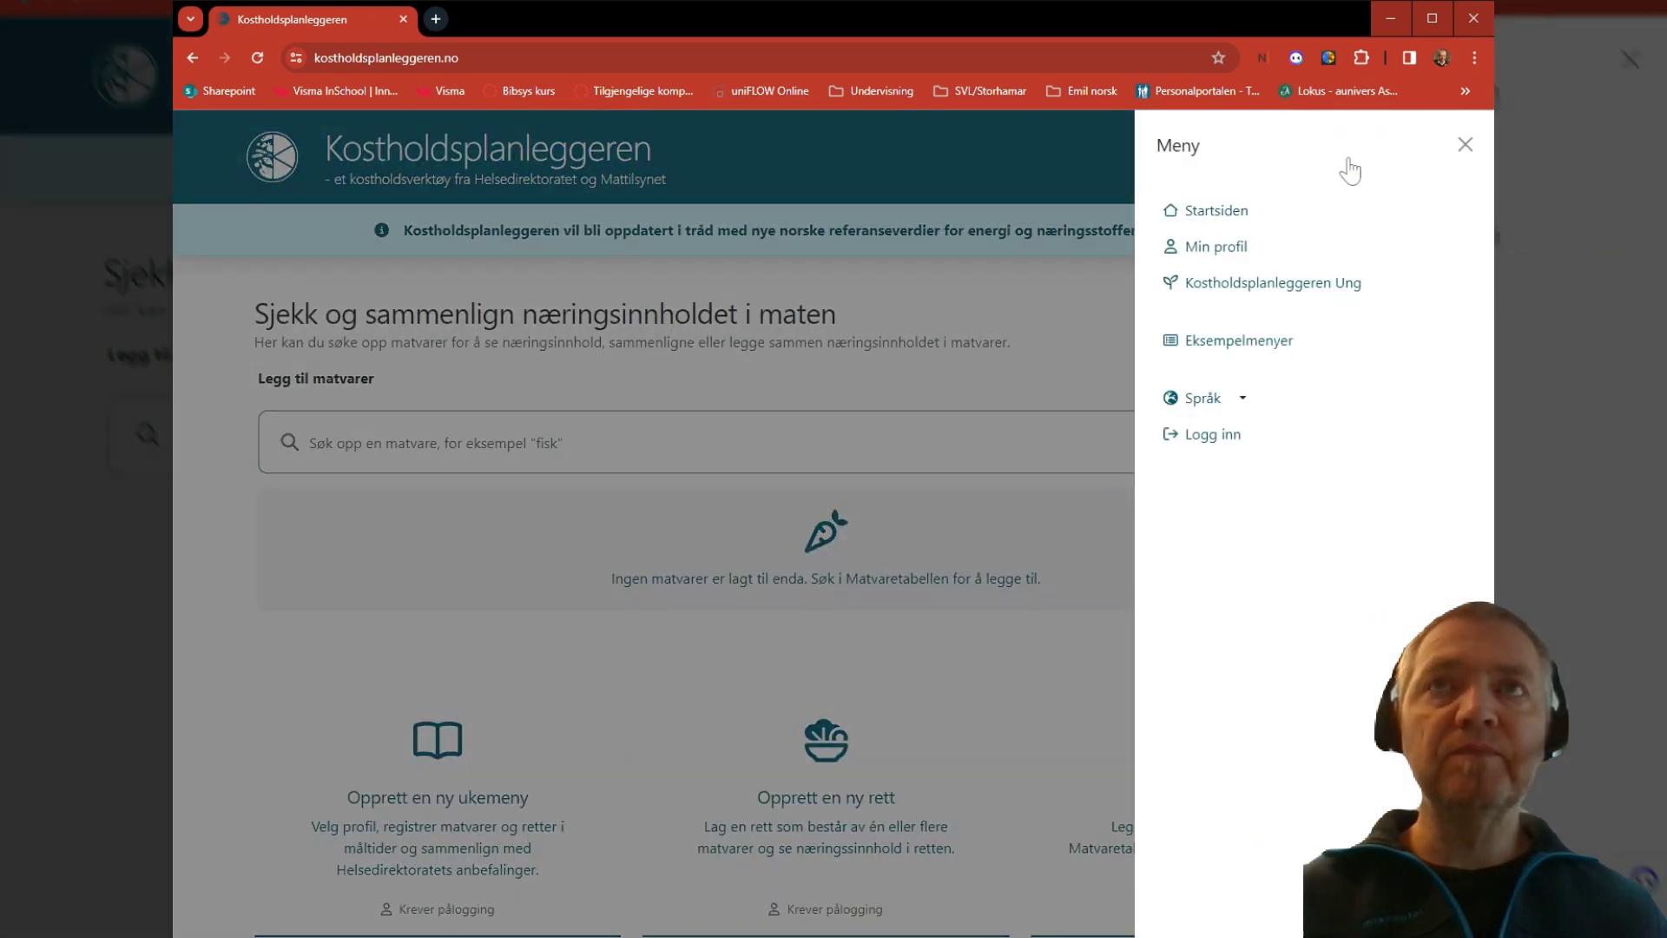
{"action": "left_click", "coordinate": [1206, 443]}
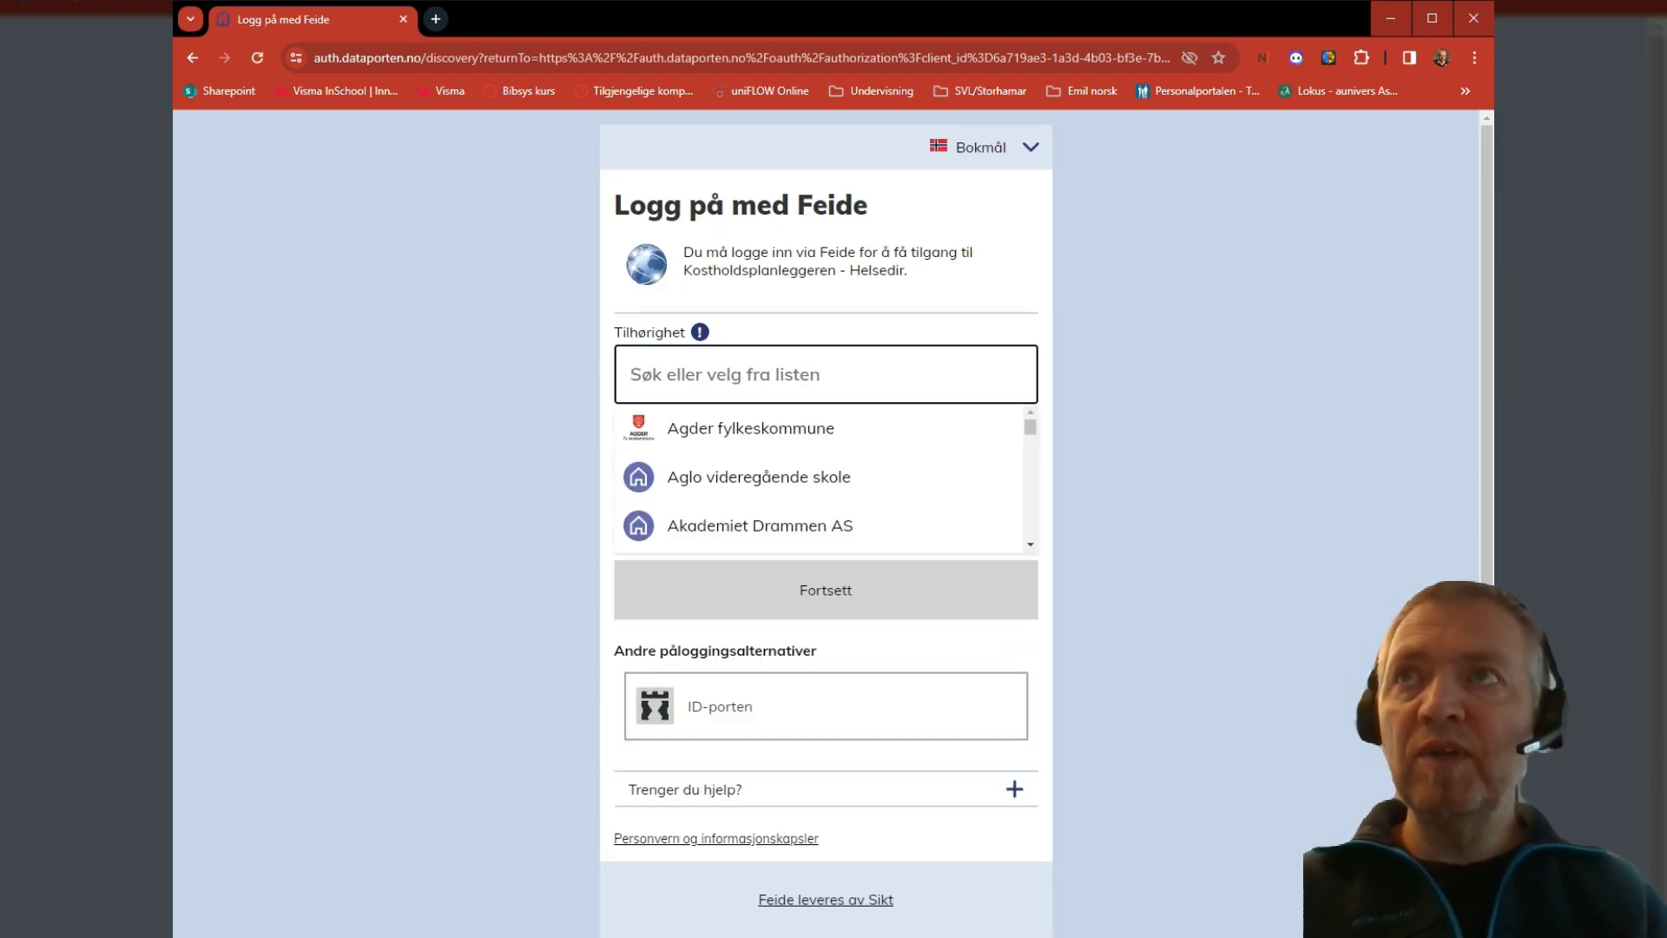
{"action": "type", "text": "innl"}
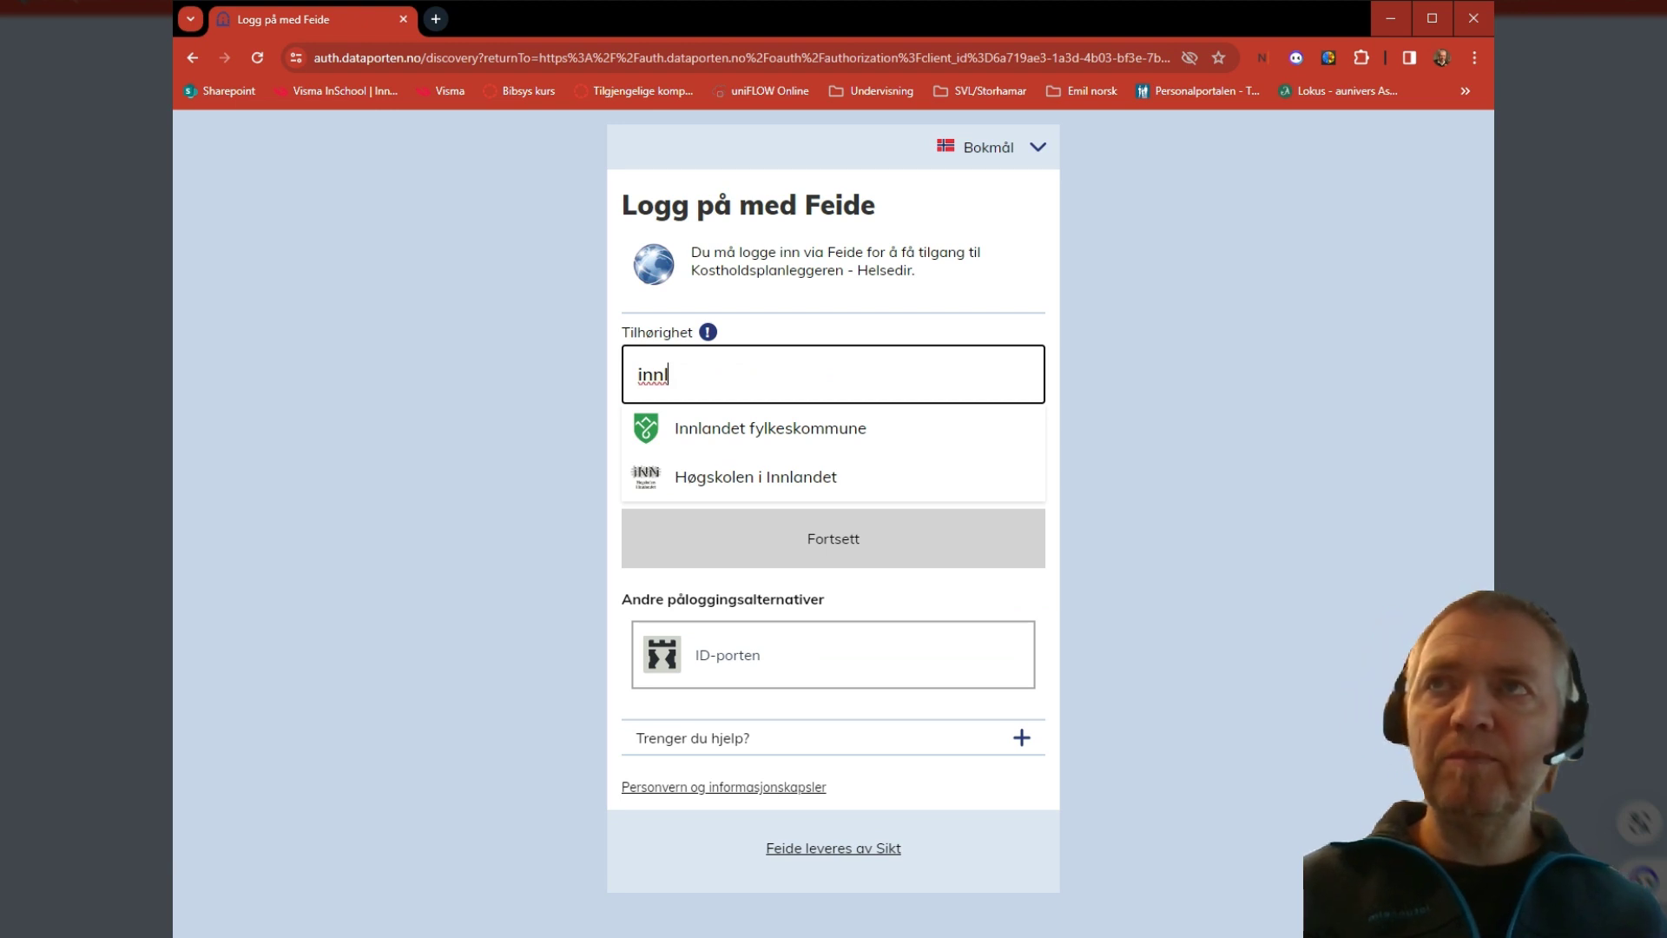
{"action": "left_click", "coordinate": [718, 441]}
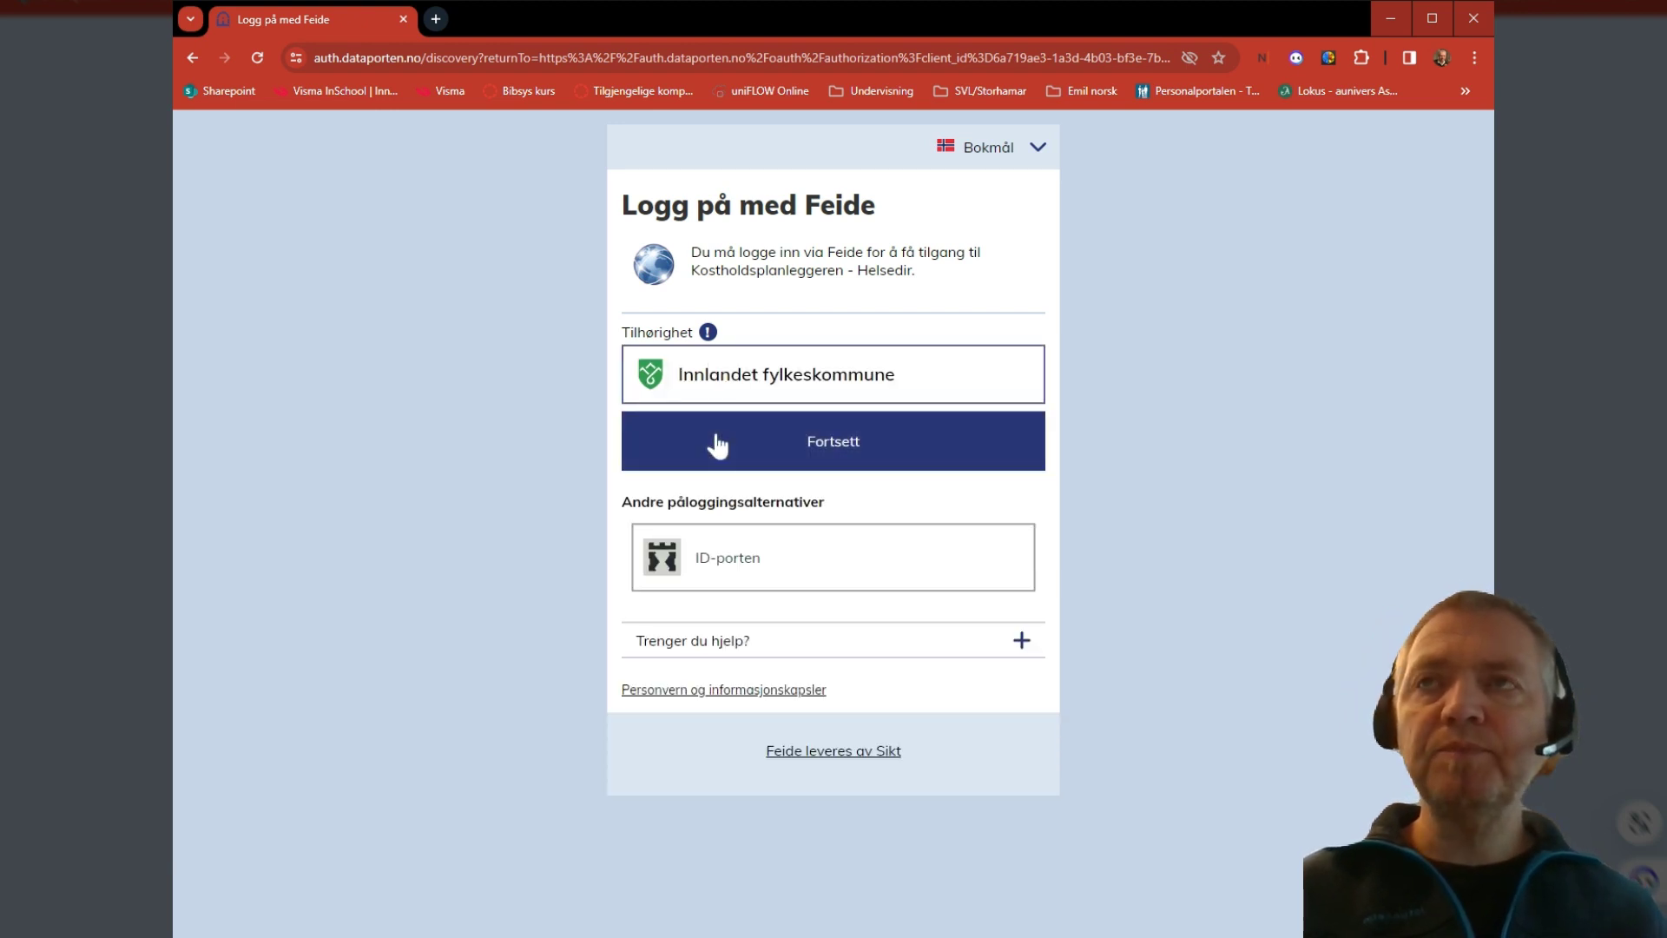
{"action": "left_click", "coordinate": [847, 448]}
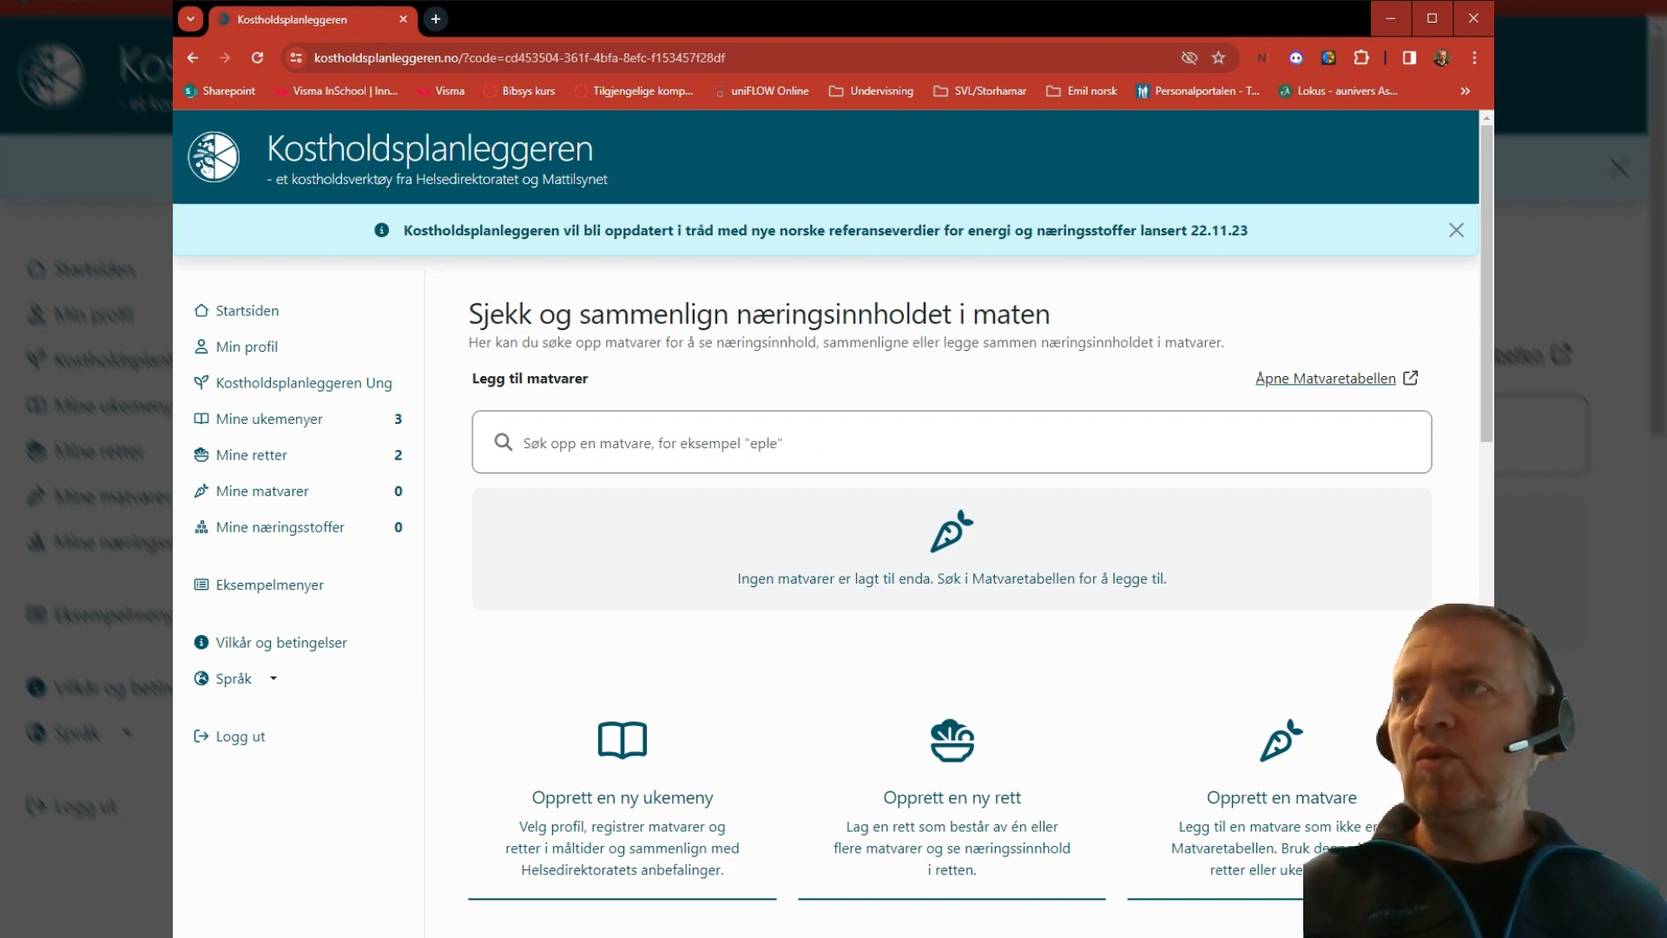
- Start a new weekly menu (ukemeny) and name it "Praksisrapport 3"
{"action": "scroll", "coordinate": [770, 625], "scroll_direction": "down", "scroll_amount": 3}
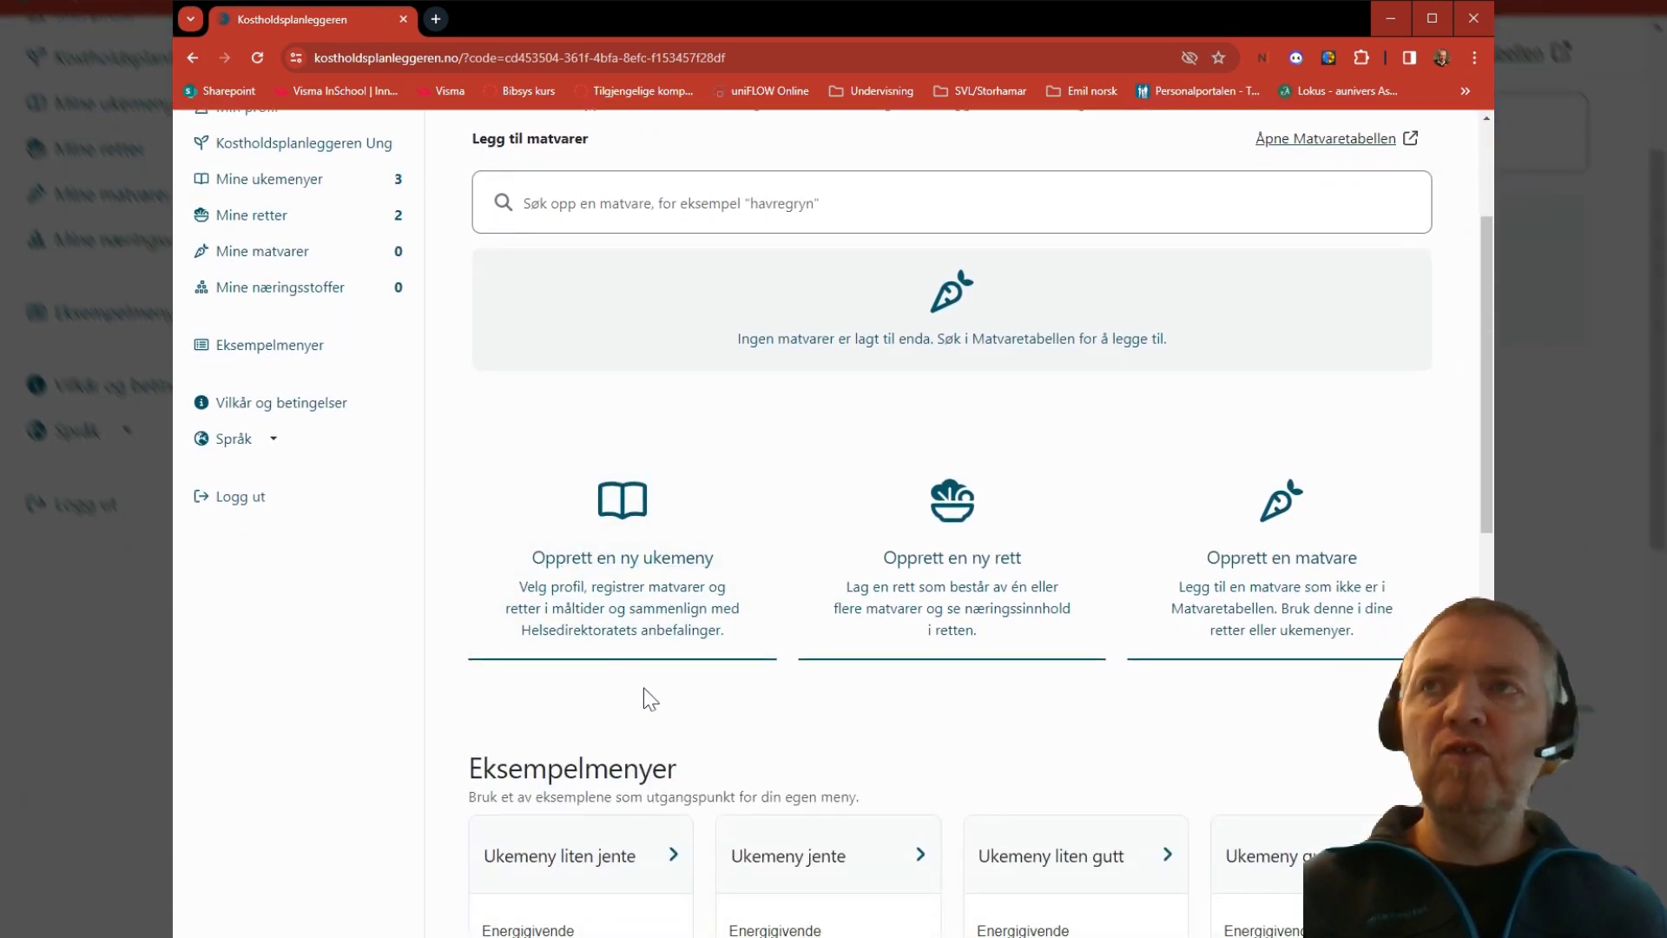
{"action": "left_click", "coordinate": [599, 568]}
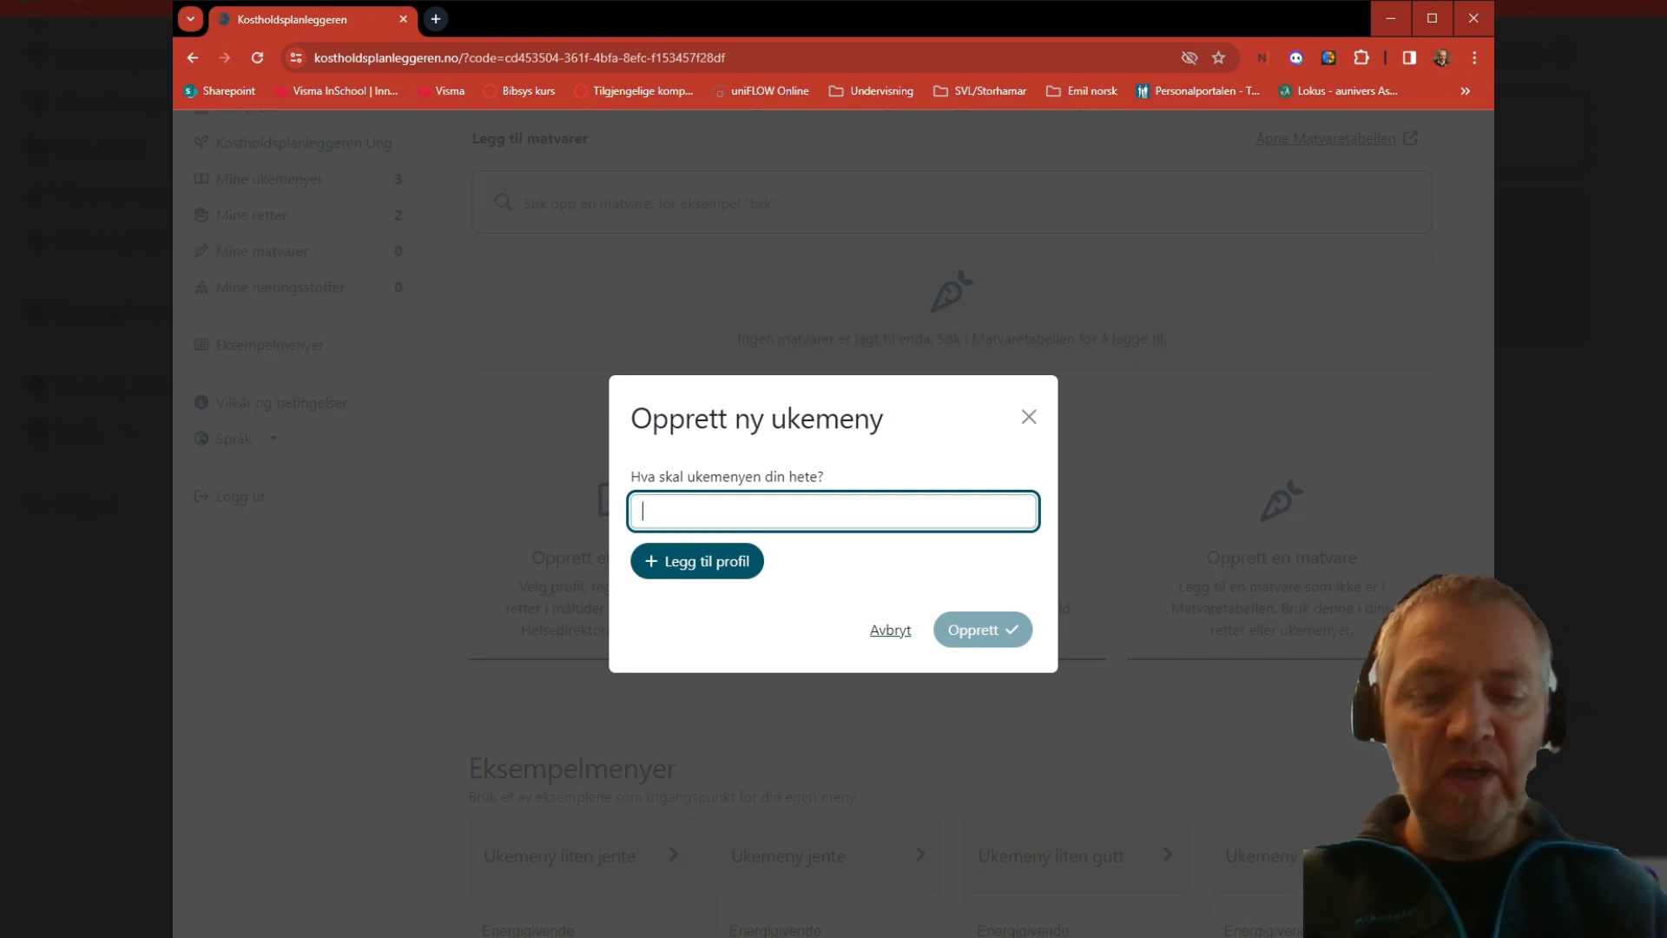
{"action": "type", "text": "Pra"}
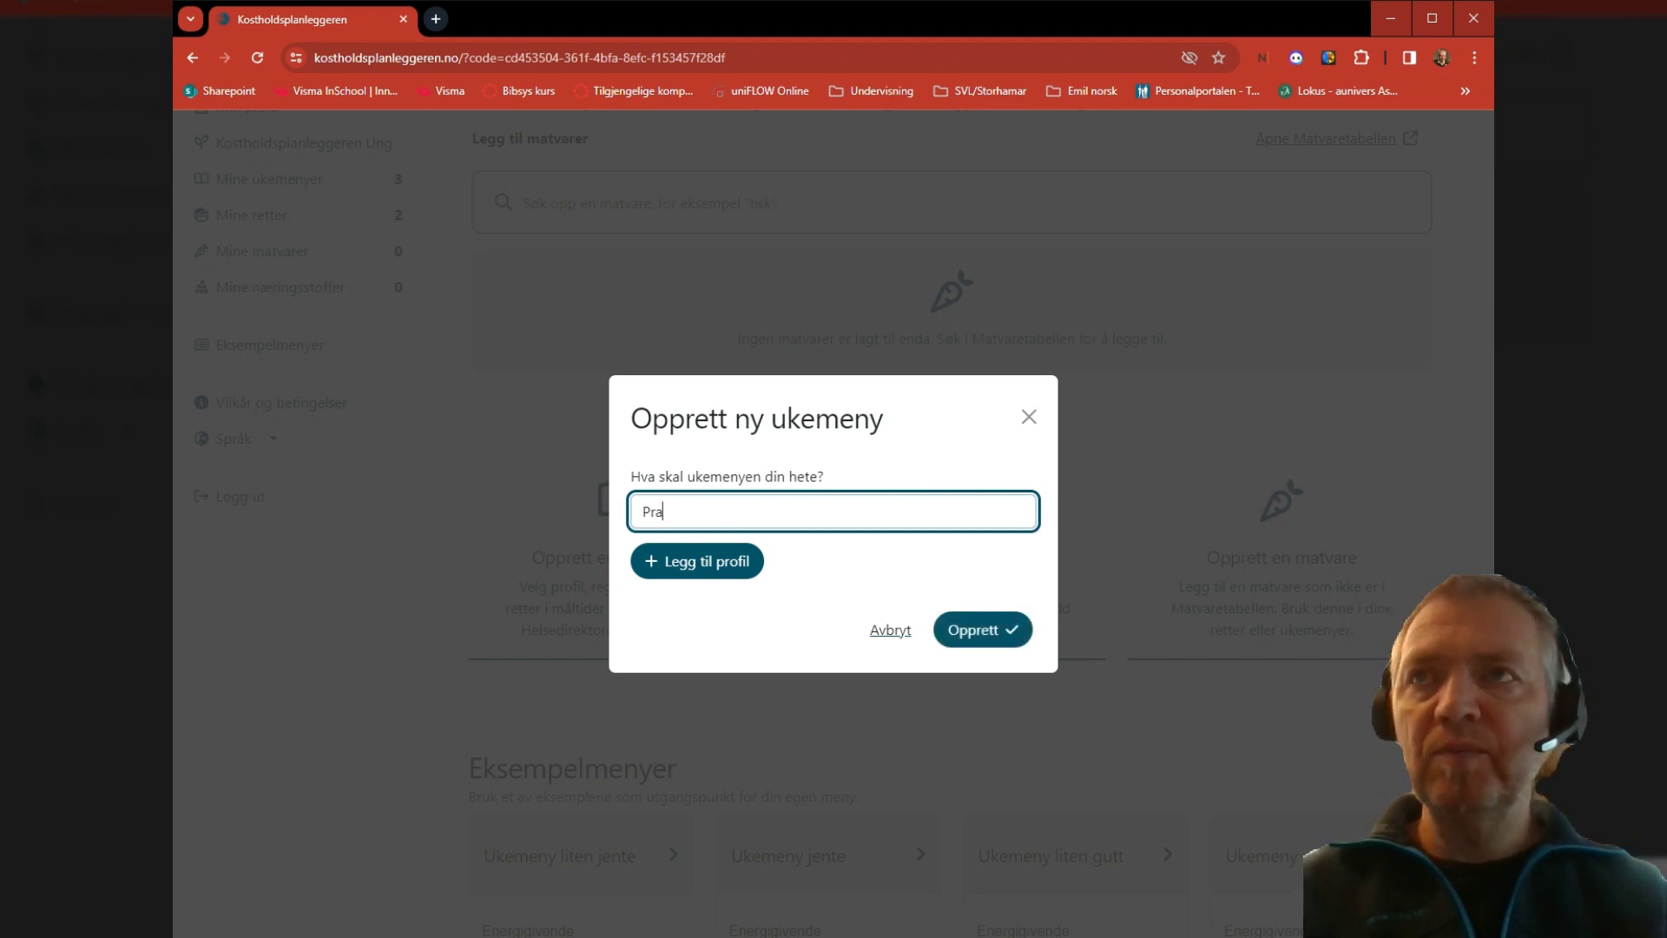
{"action": "type", "text": "ksisrapport"}
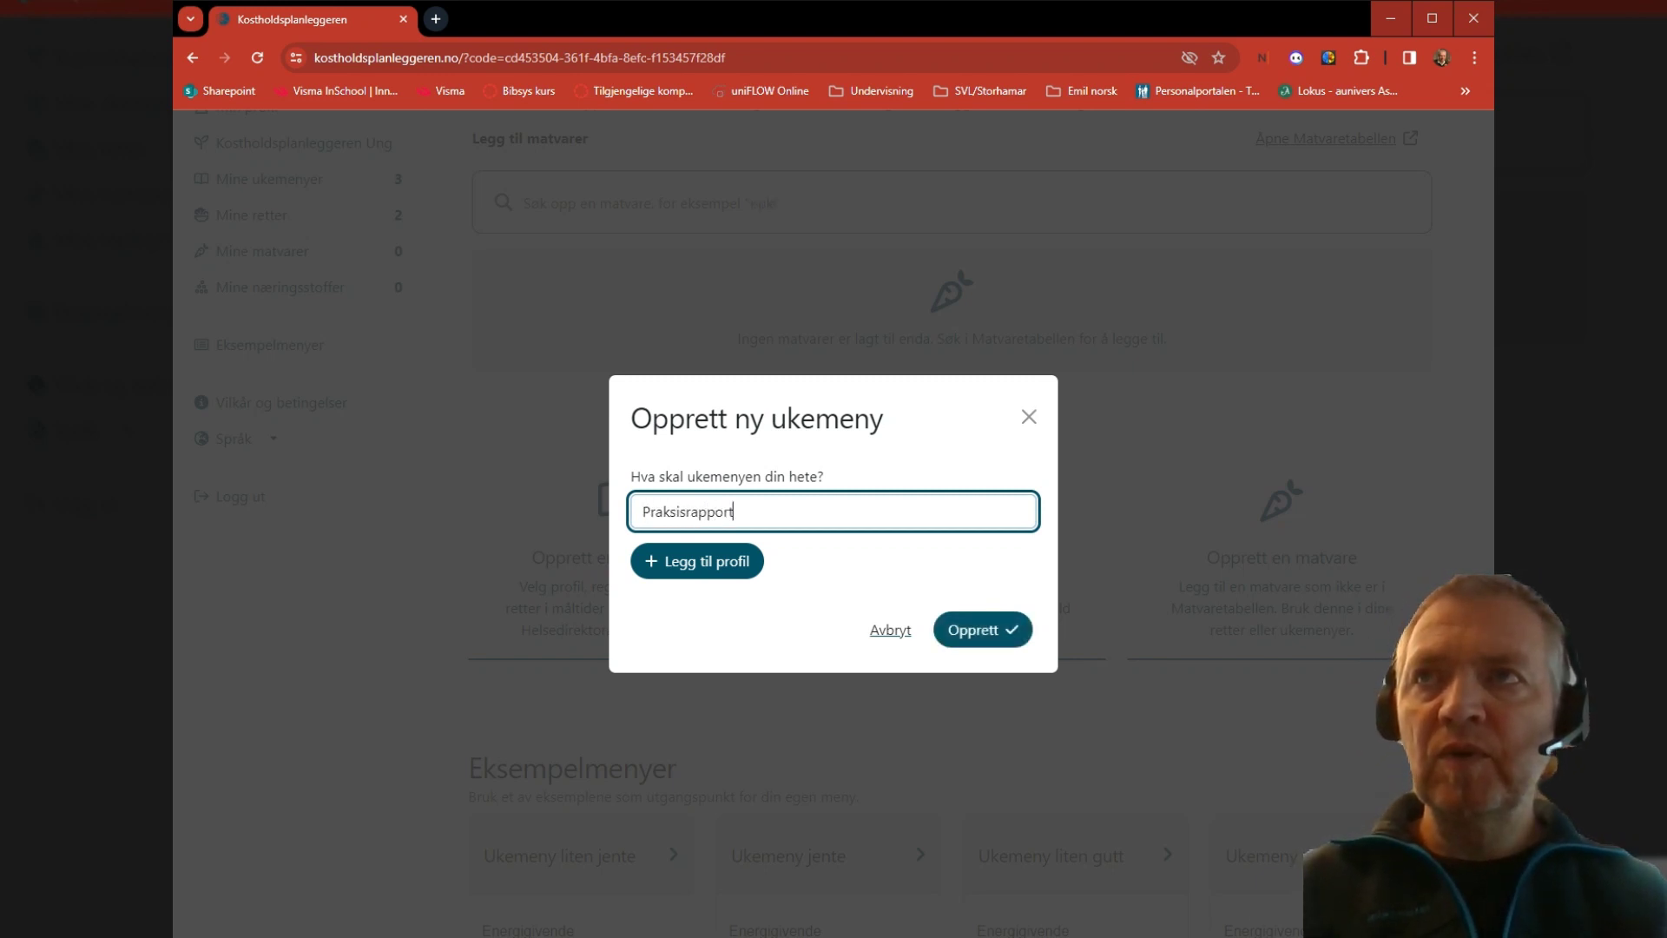
{"action": "type", "text": " 3"}
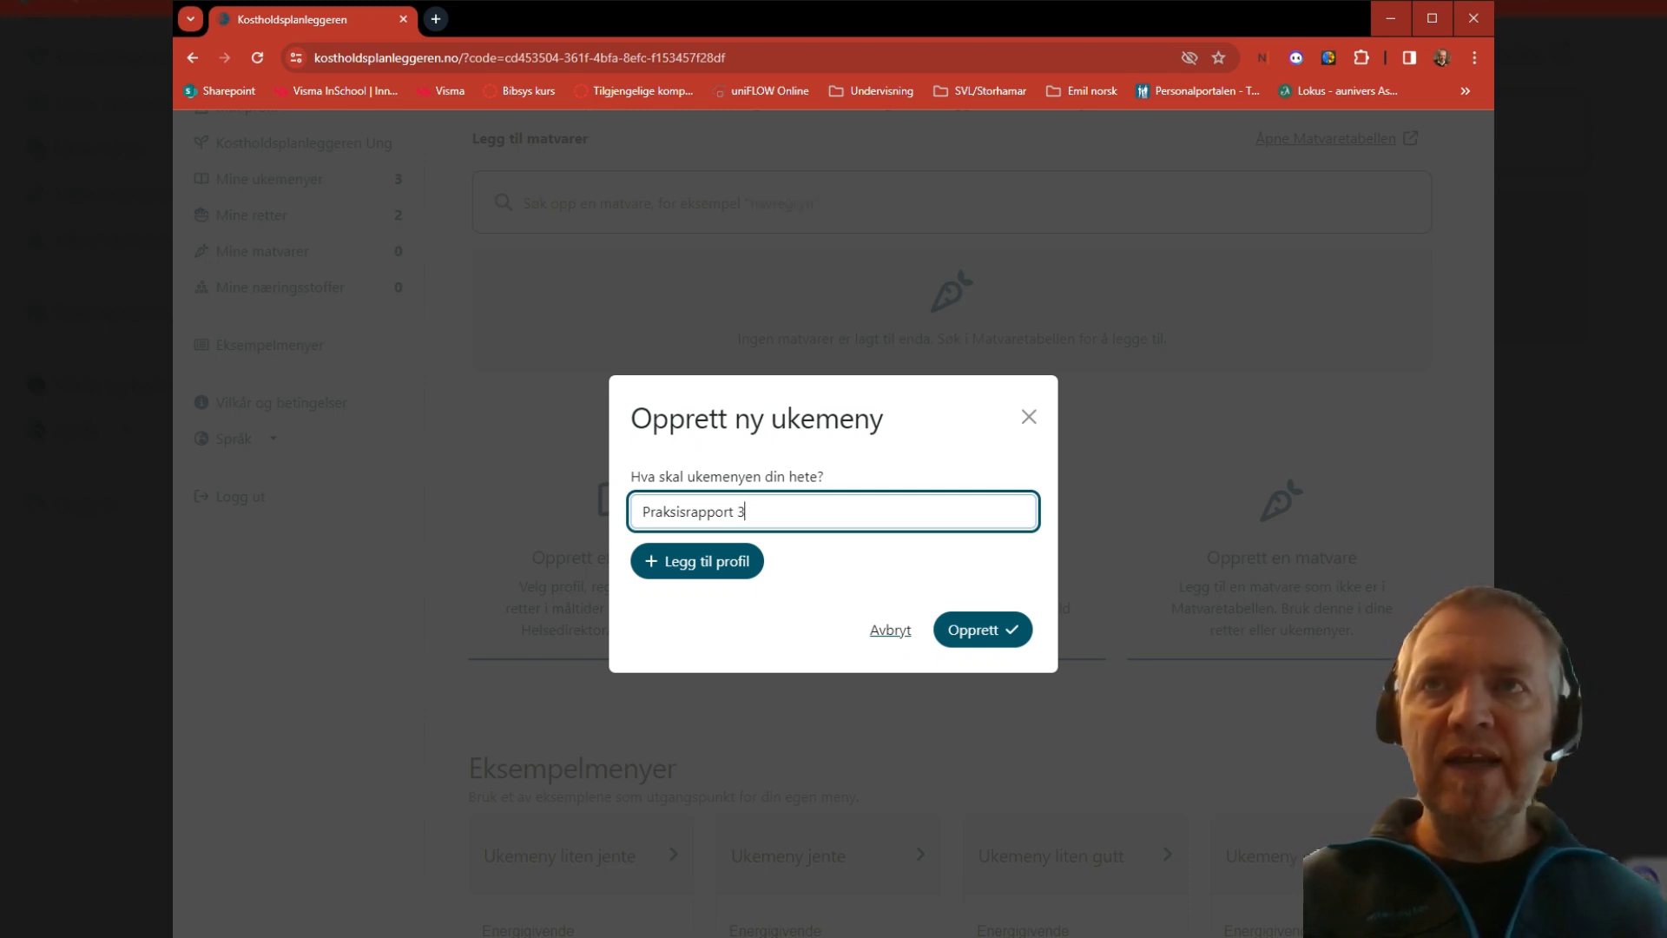
- Add a profile with person type Institusjon and diet type Nøkkelrådskost, and create the weekly menu
{"action": "left_click", "coordinate": [700, 564]}
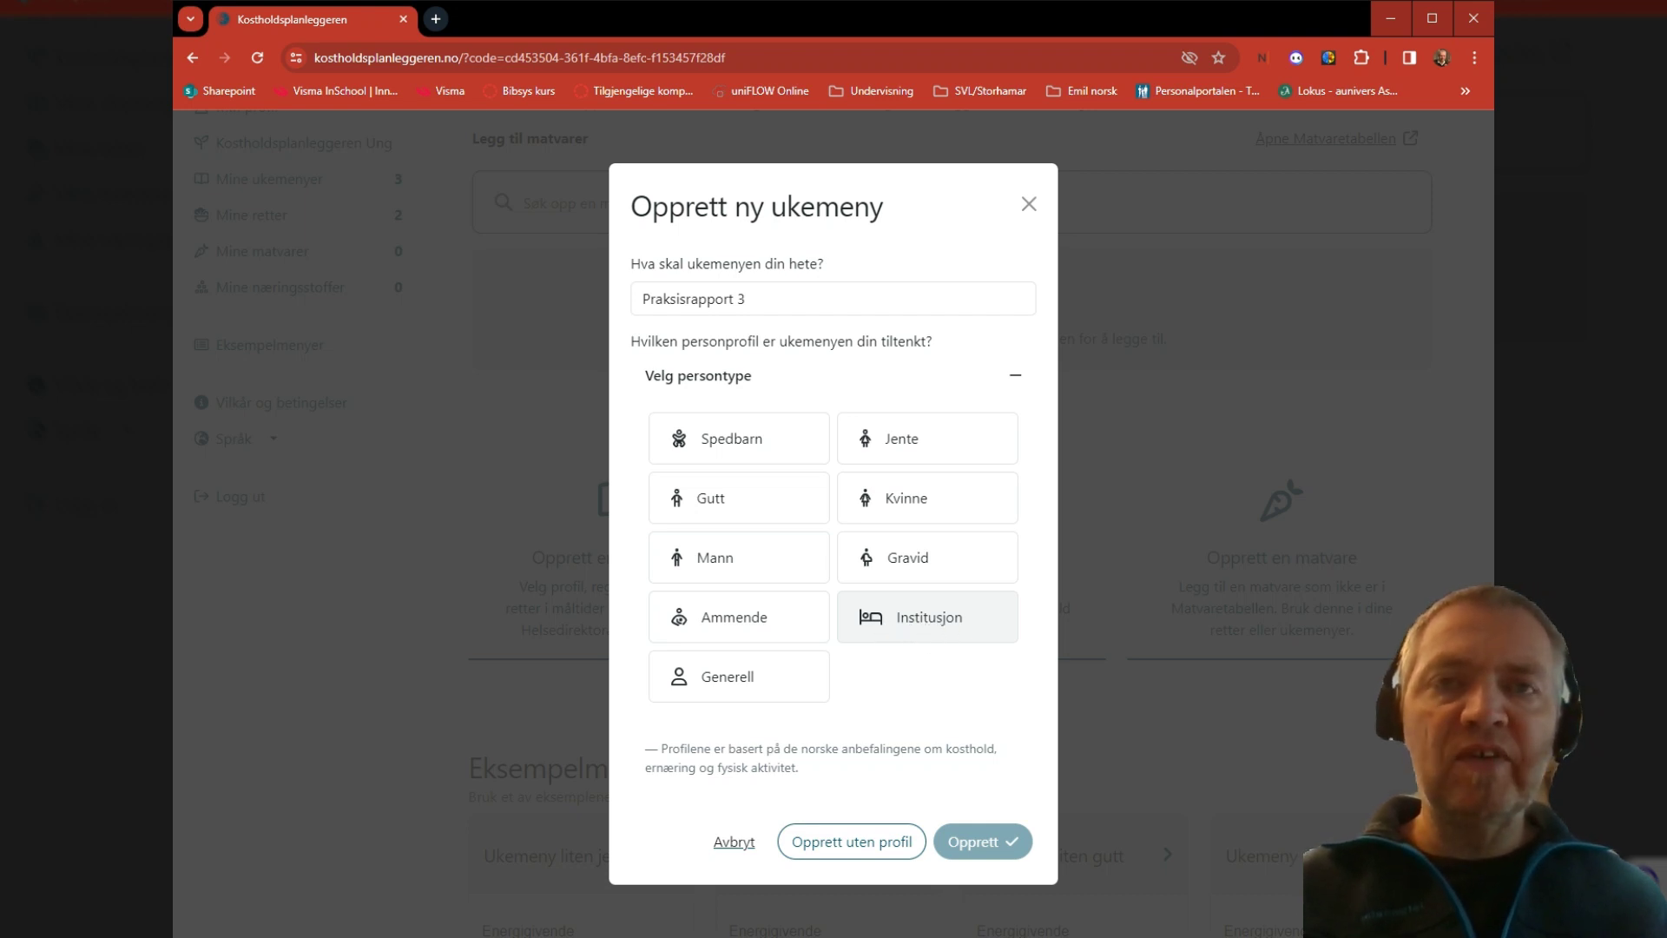
{"action": "left_click", "coordinate": [927, 632]}
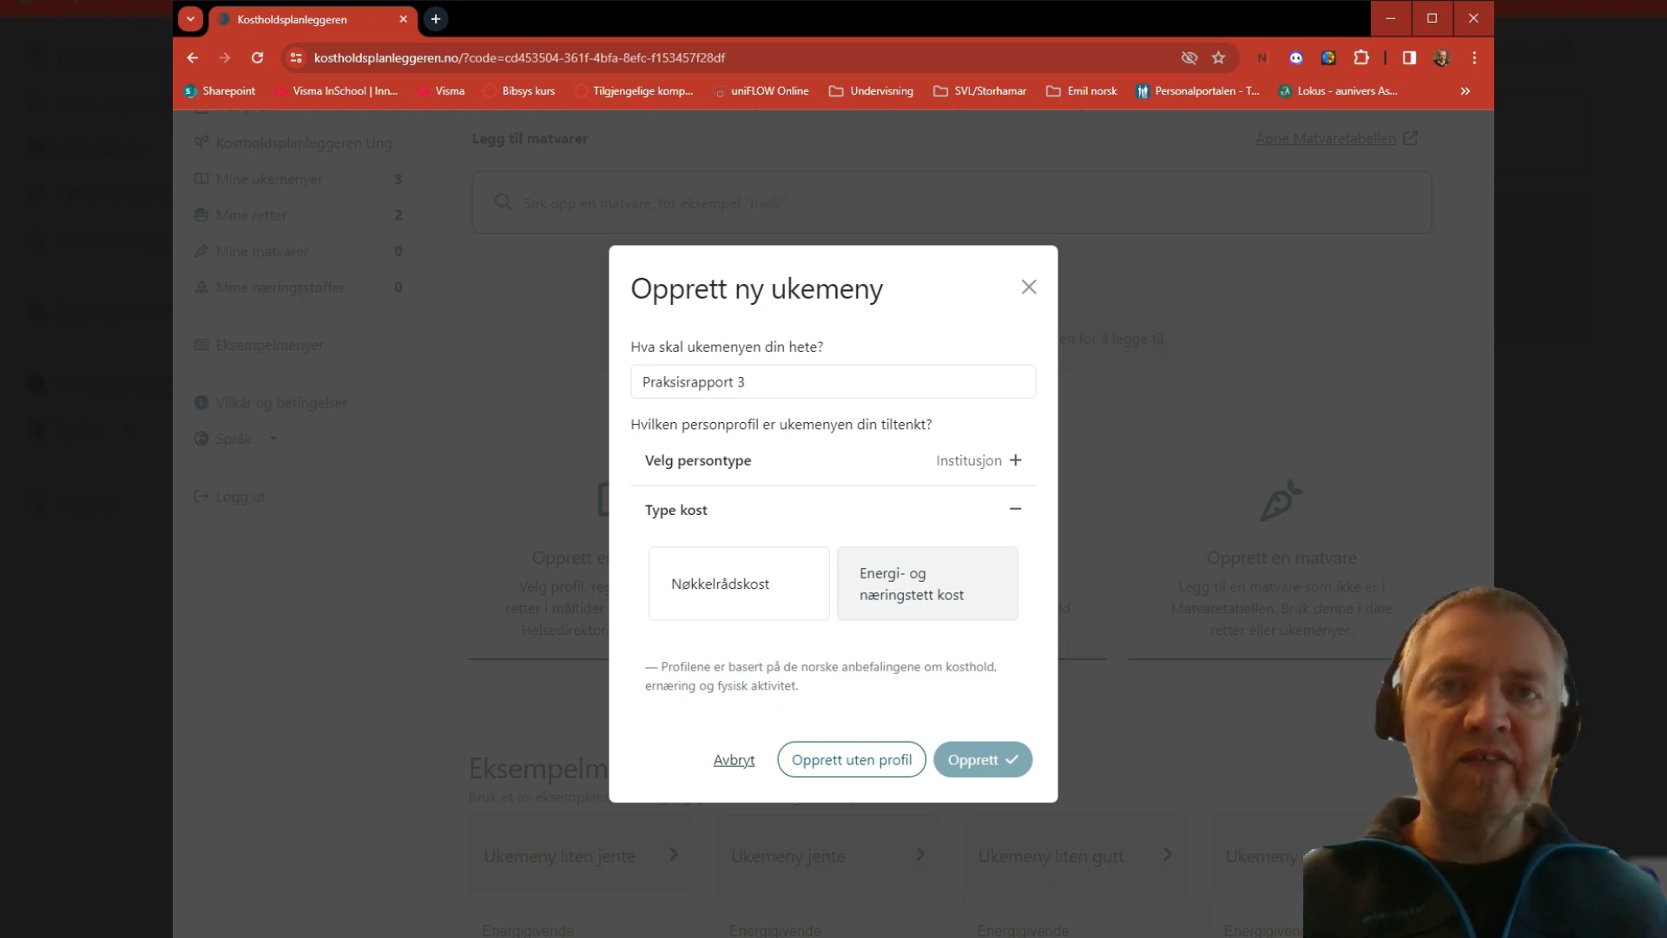
{"action": "left_click", "coordinate": [786, 612]}
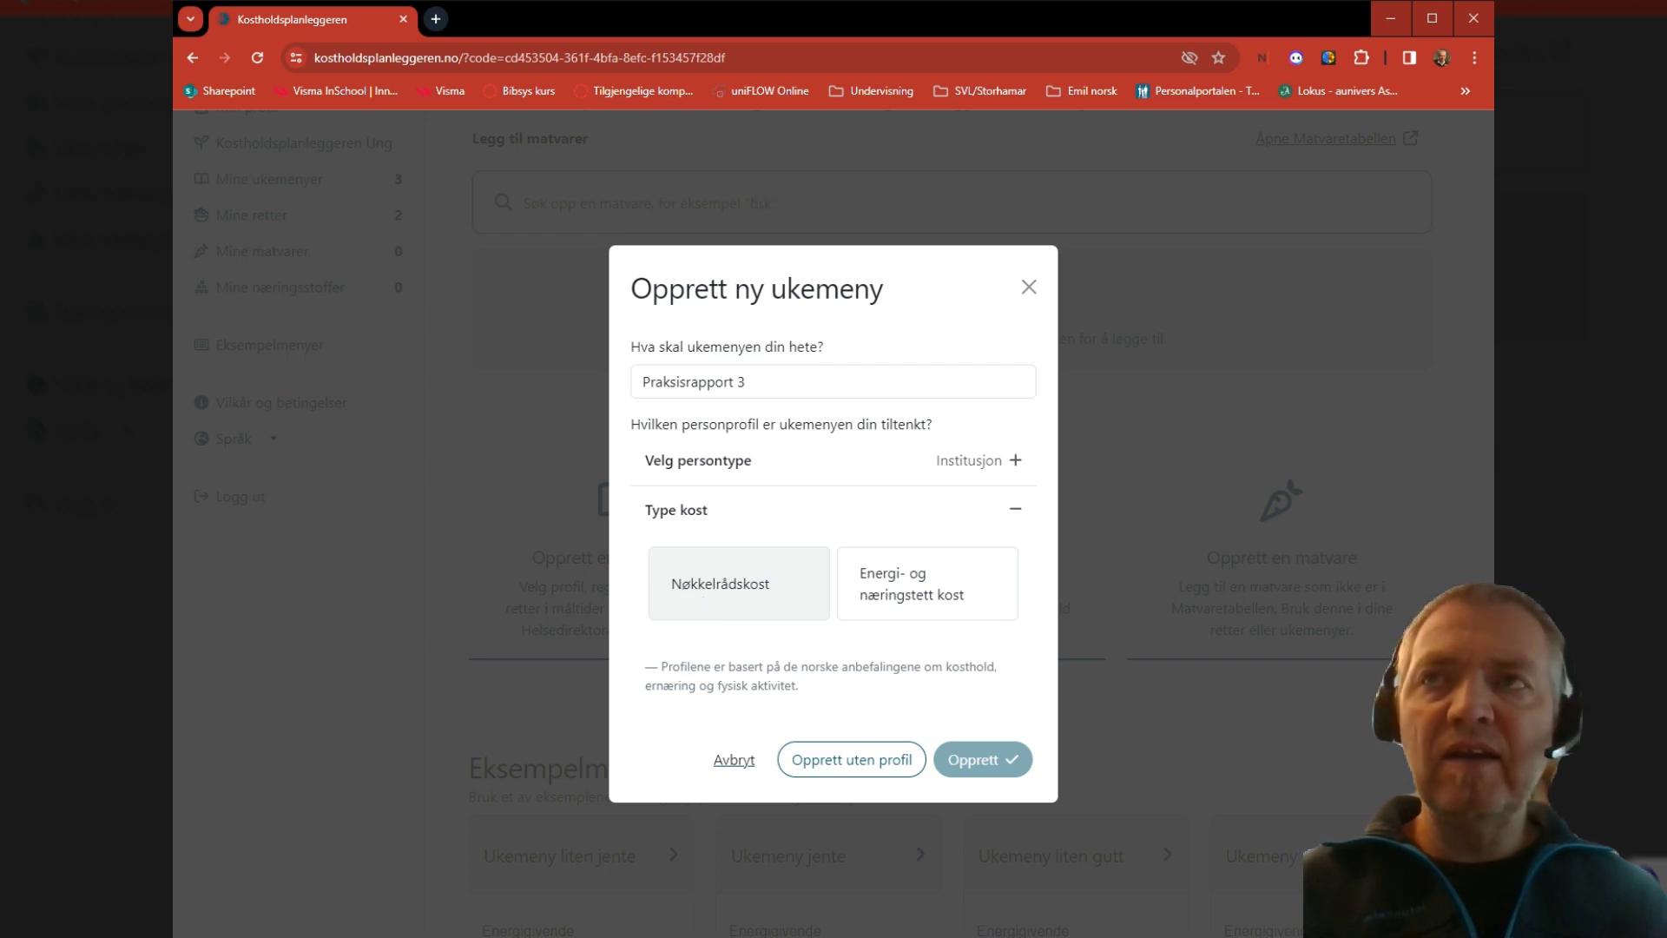
{"action": "left_click", "coordinate": [712, 601]}
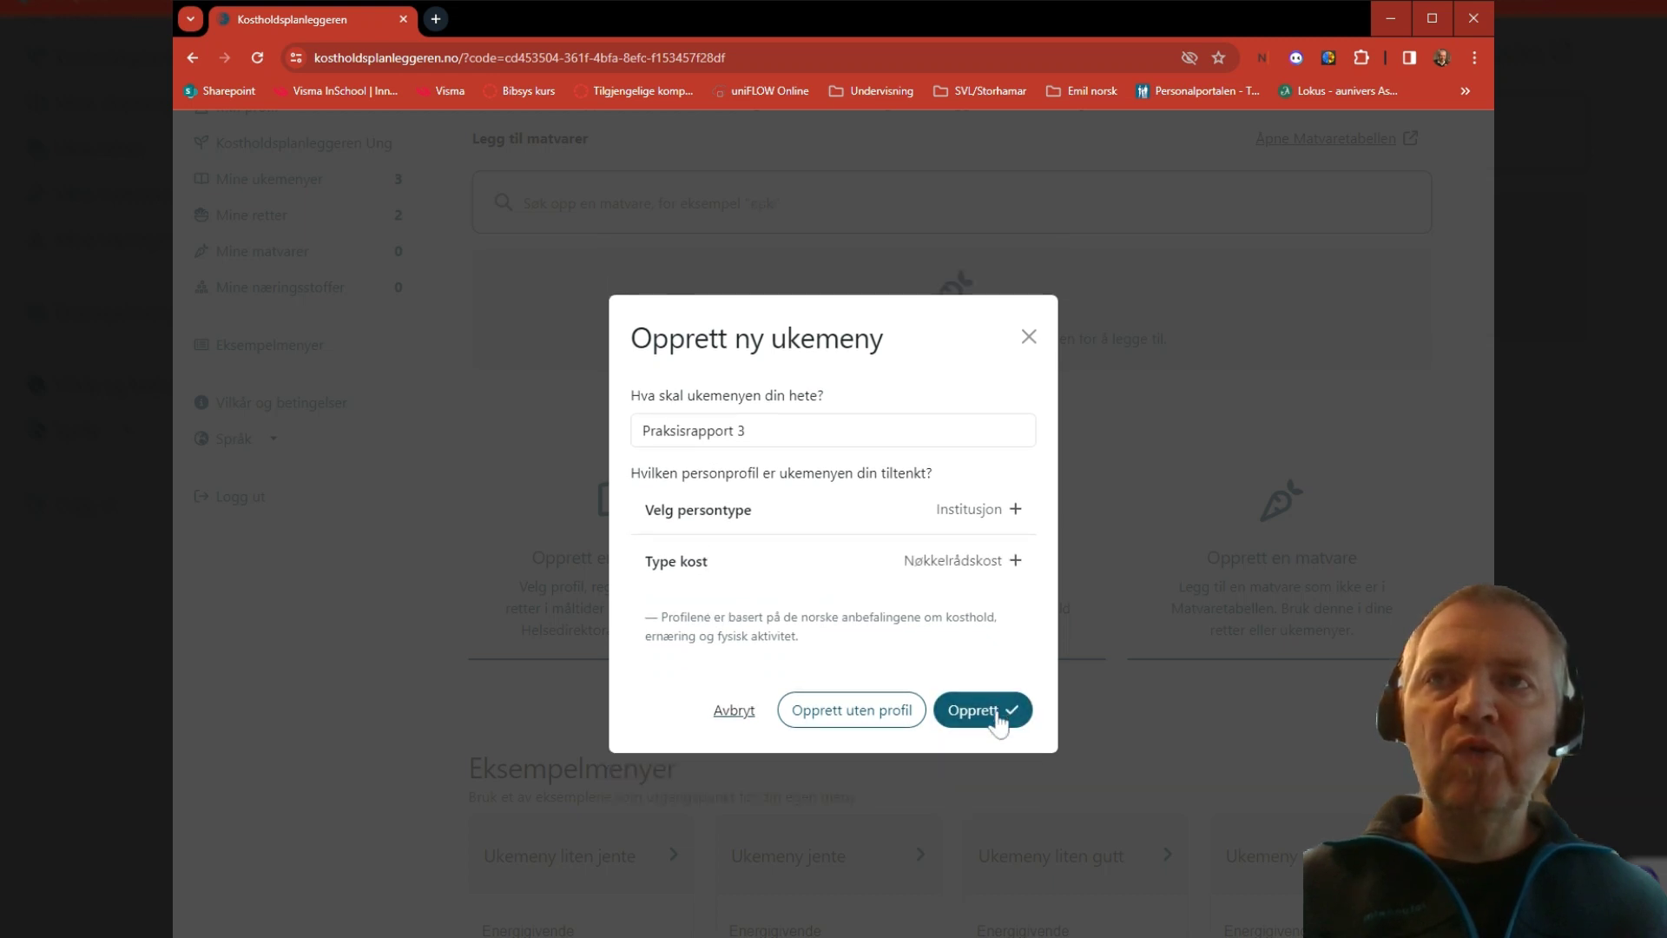
{"action": "left_click", "coordinate": [976, 712]}
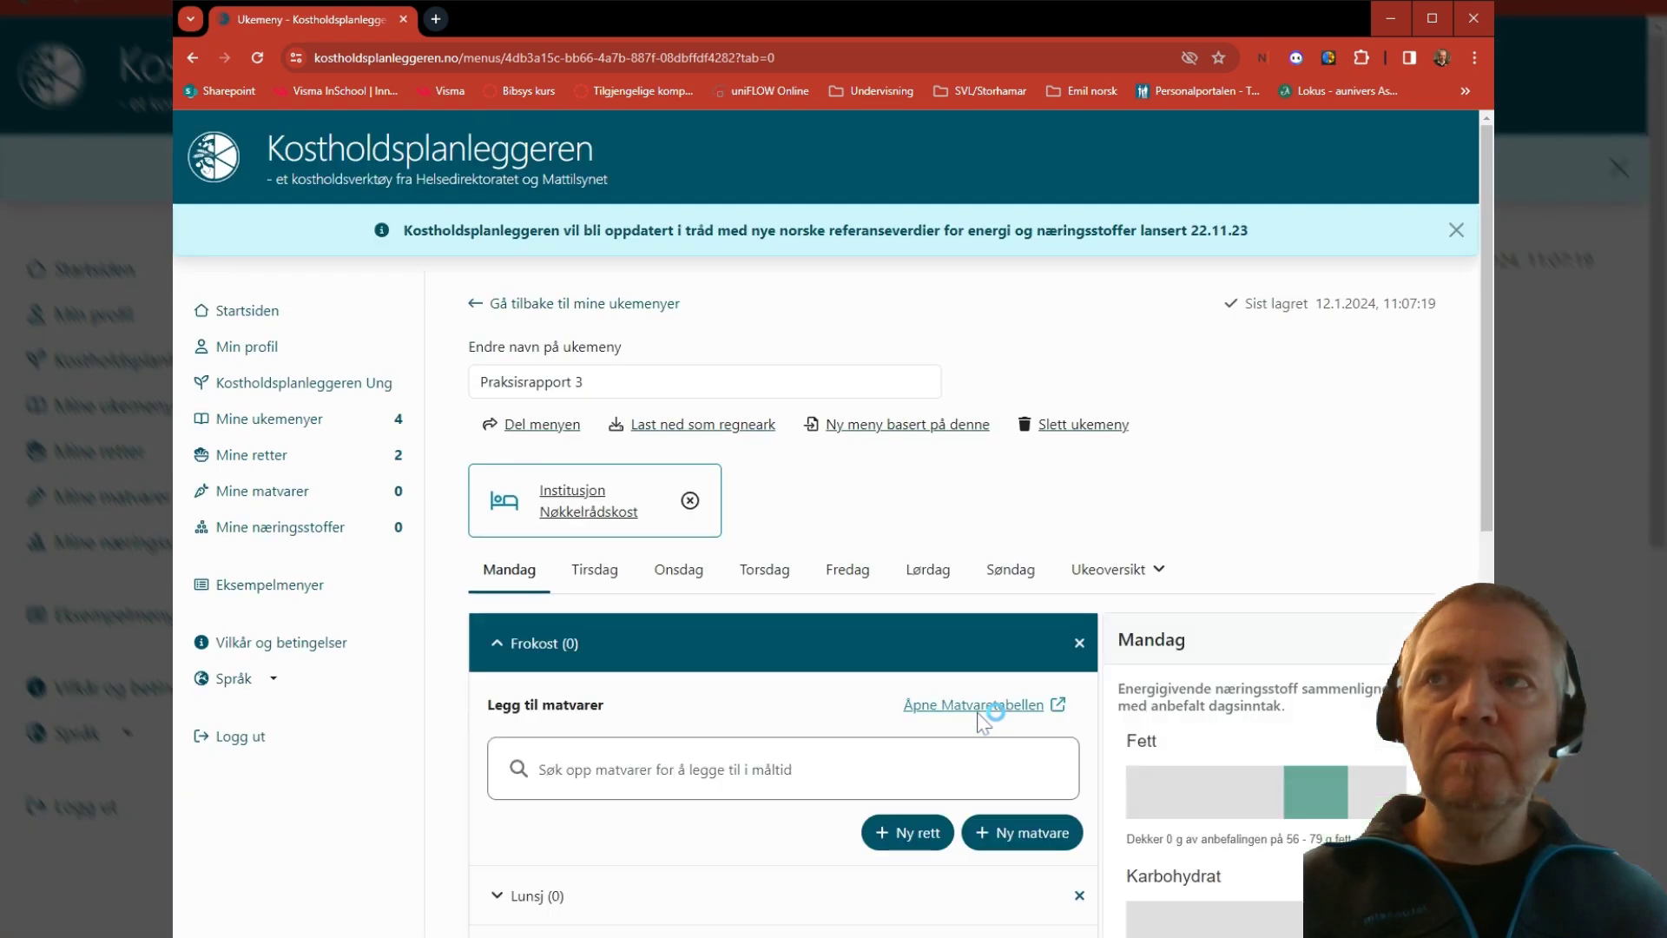
- Add 1 slice (Skive á 40 g) of "Brød, halvgrovt (25-50 %), kjøpt, Kneippbrød" to Monday's breakfast
{"action": "scroll", "coordinate": [716, 651], "scroll_direction": "down", "scroll_amount": 1}
{"action": "scroll", "coordinate": [716, 651], "scroll_direction": "down", "scroll_amount": 1}
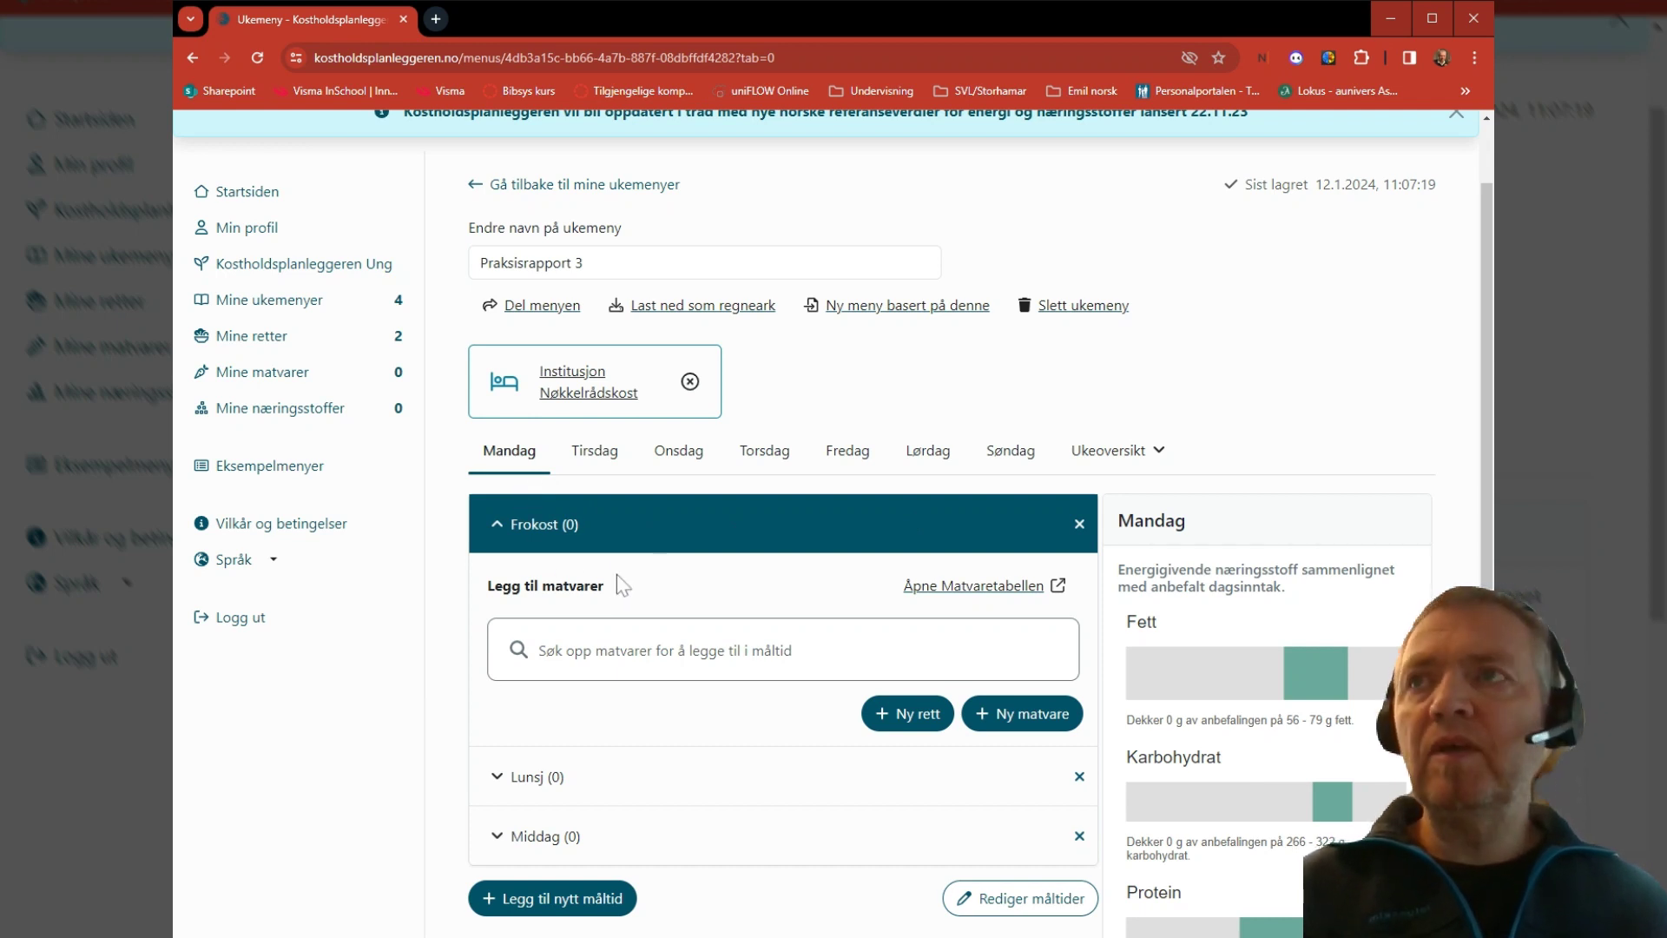
{"action": "scroll", "coordinate": [618, 575], "scroll_direction": "down", "scroll_amount": 1}
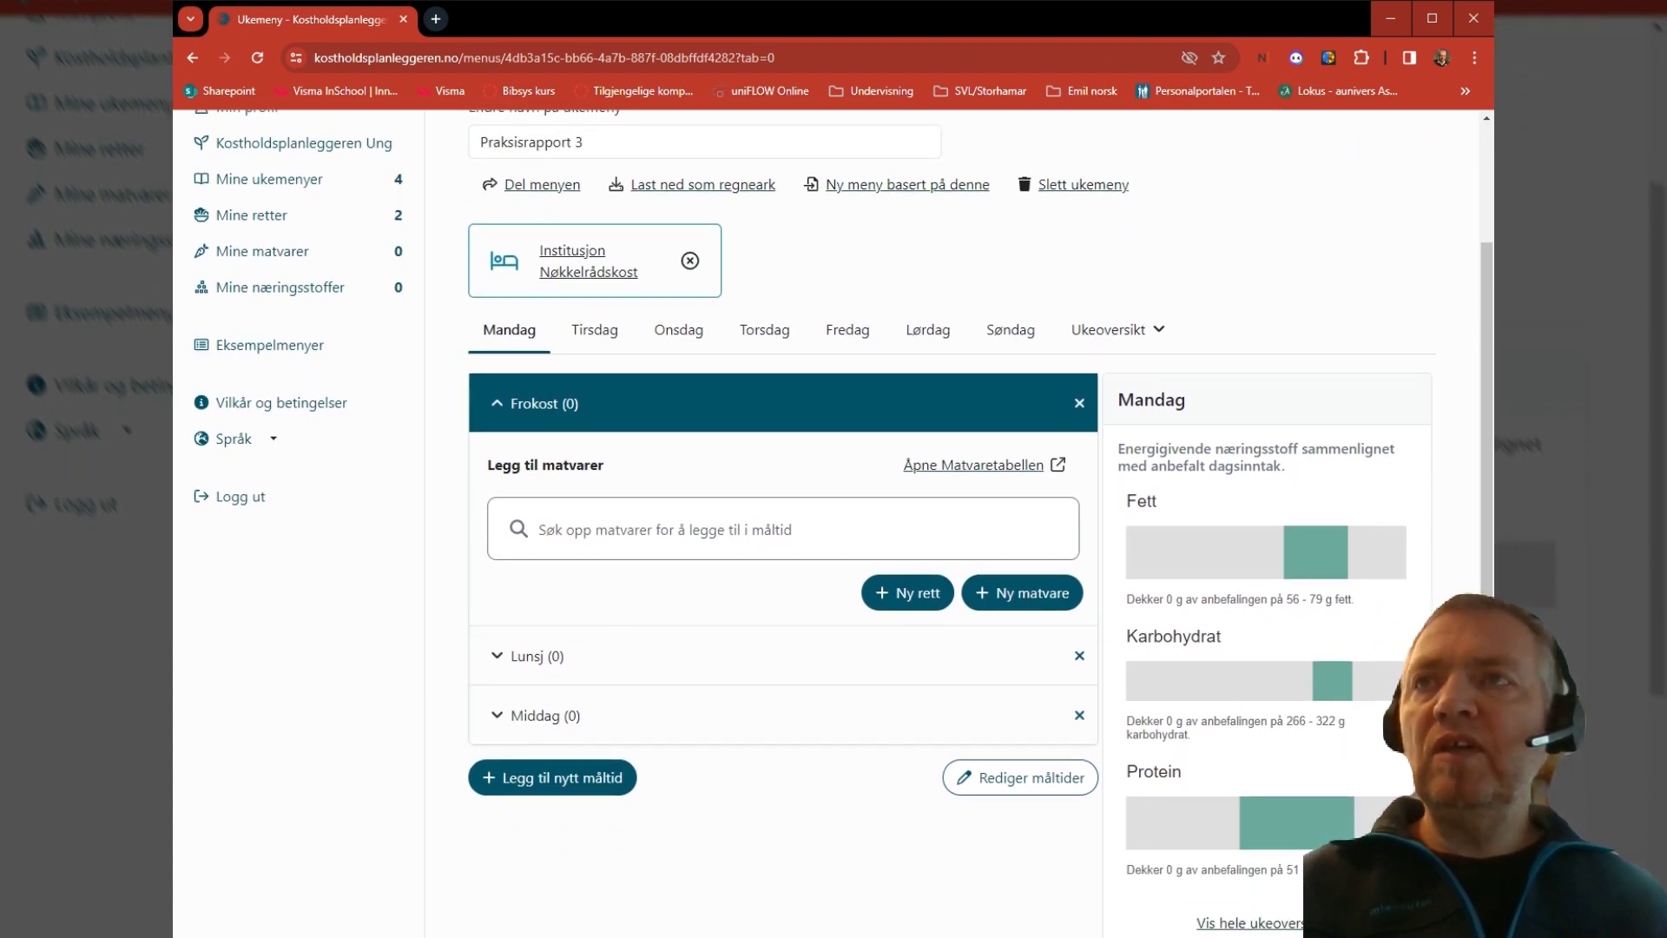
{"action": "left_click", "coordinate": [608, 528]}
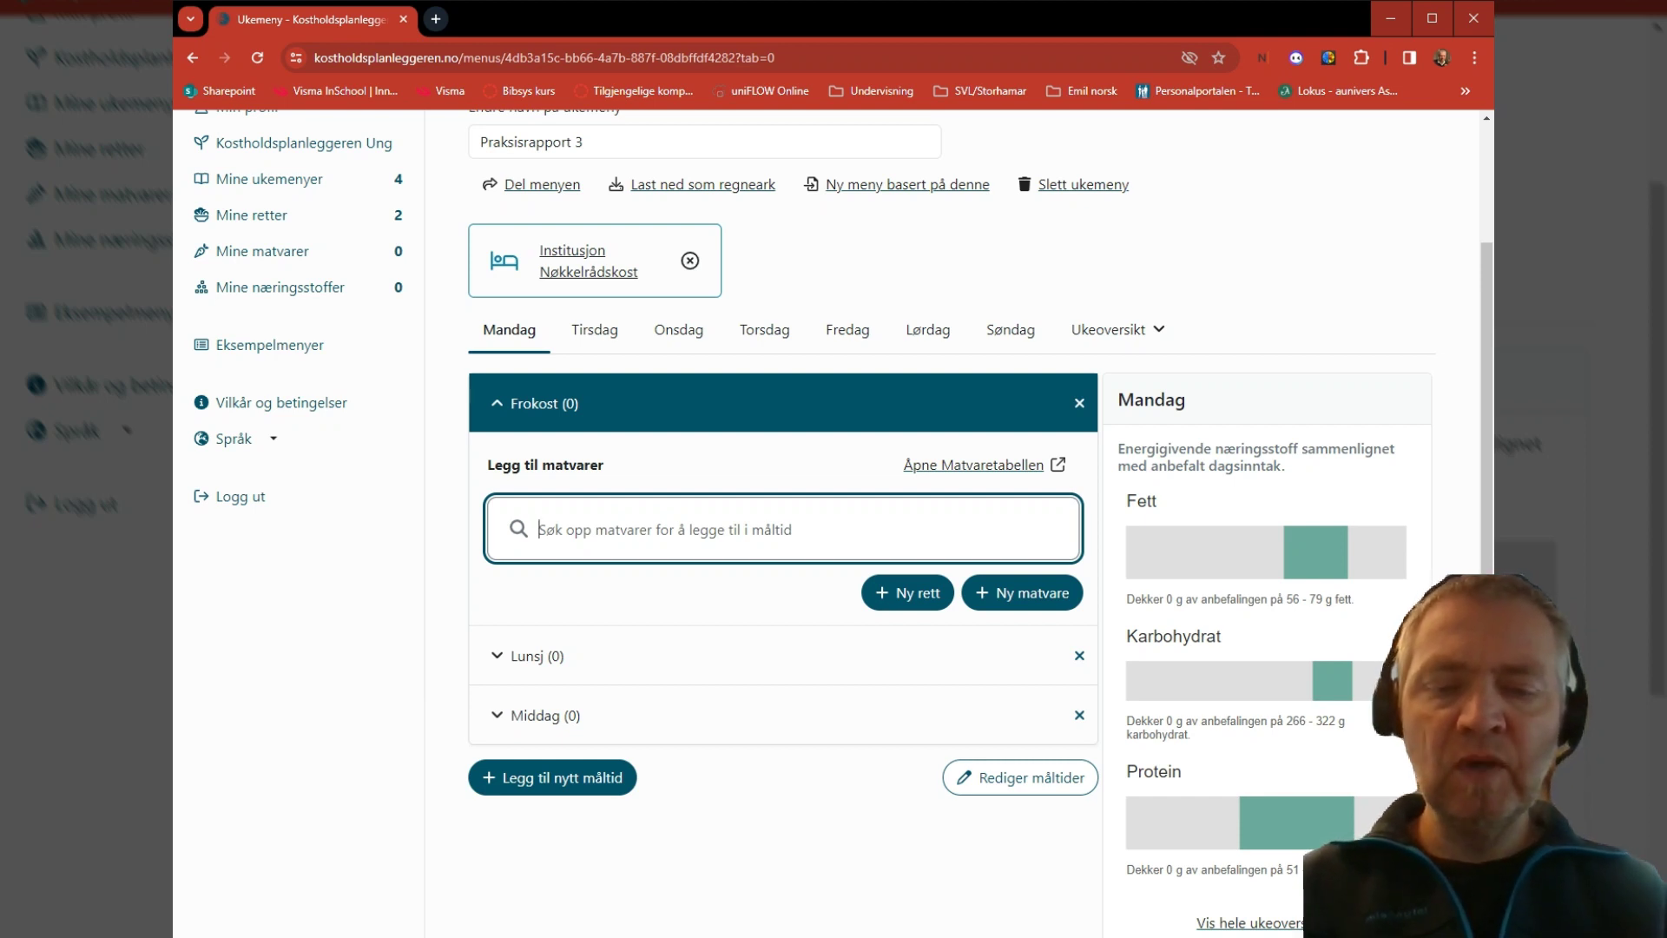
{"action": "type", "text": "kneipp"}
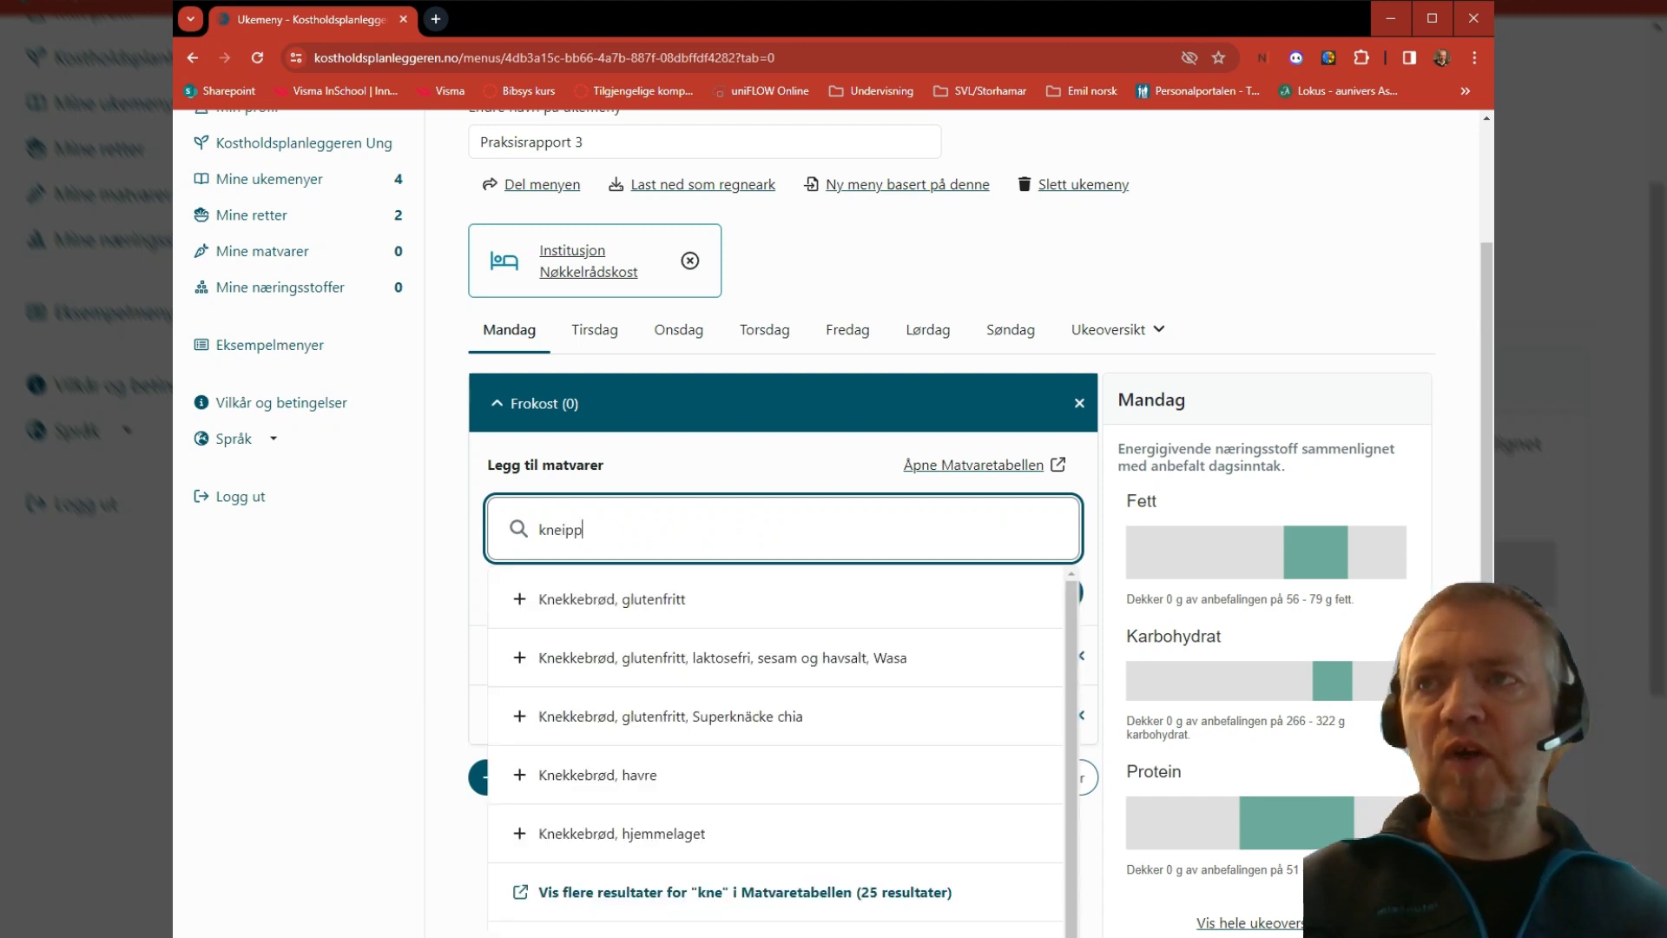
{"action": "type", "text": "b"}
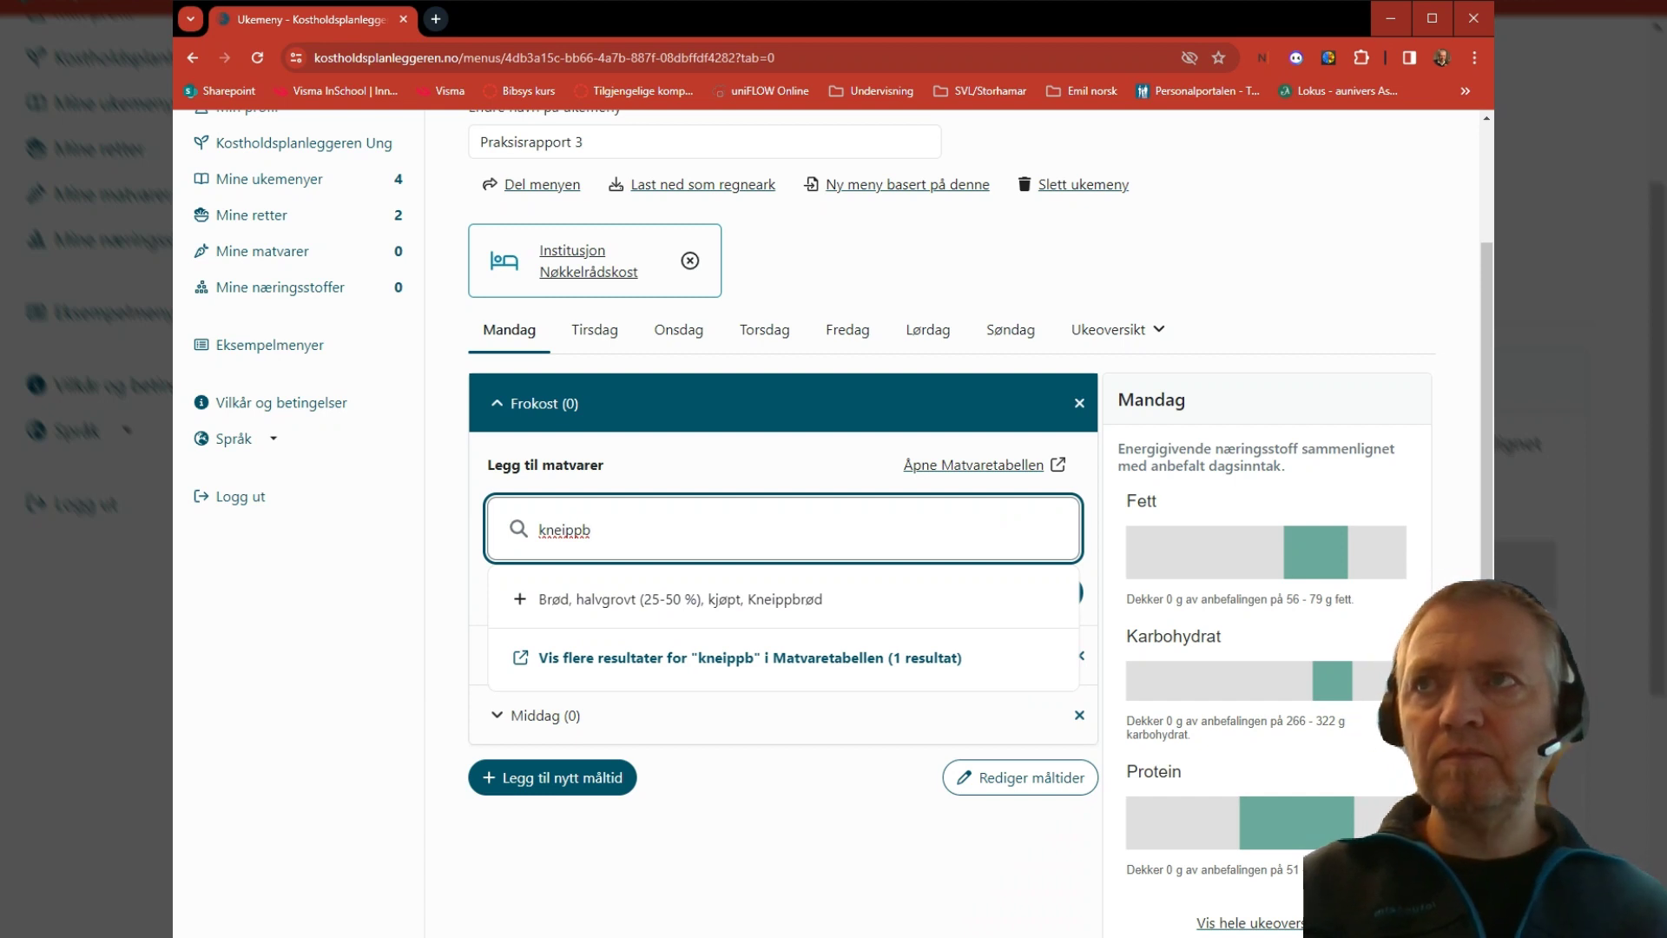
{"action": "left_click", "coordinate": [580, 607]}
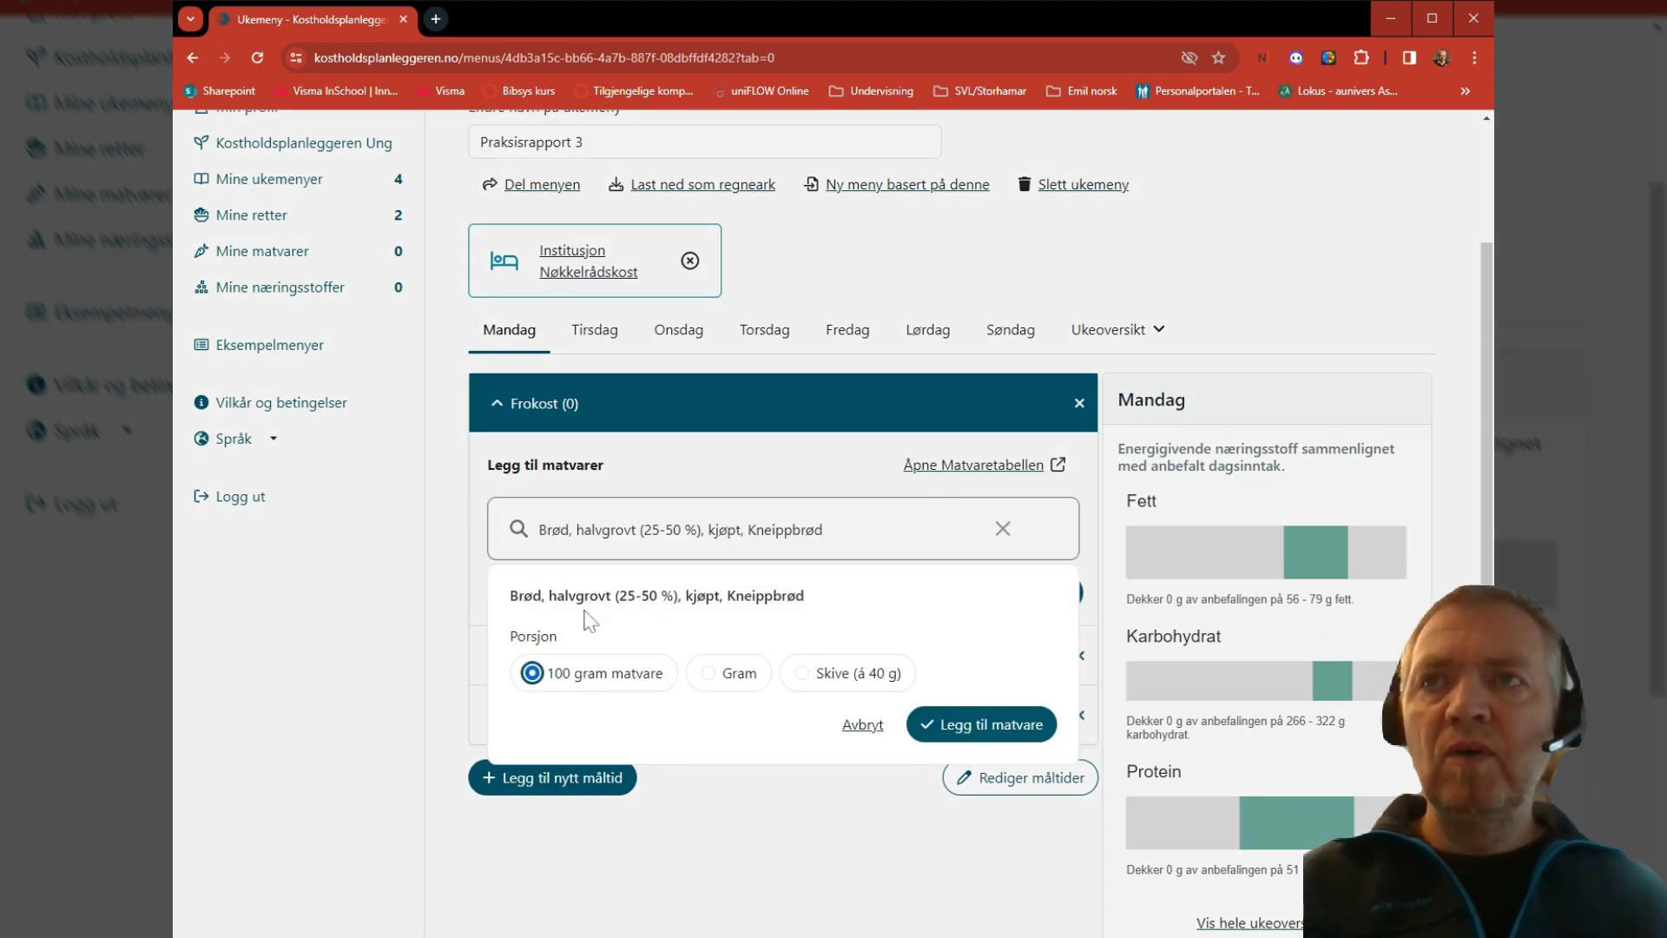
{"action": "left_click", "coordinate": [803, 677]}
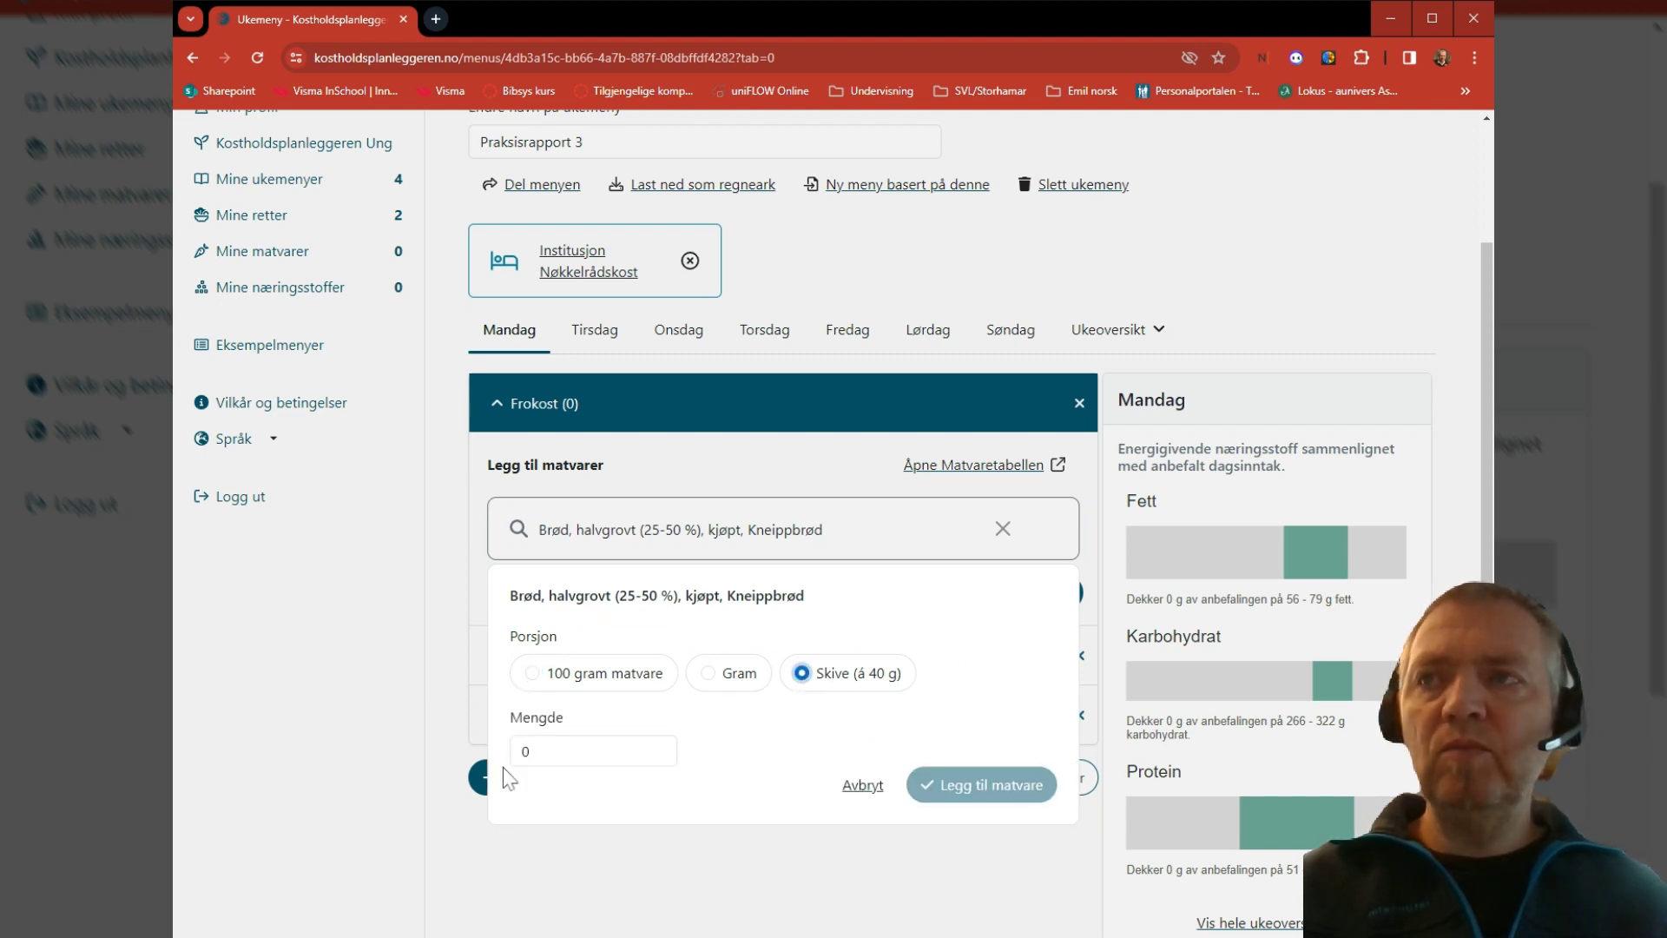
{"action": "key", "text": "Tab"}
{"action": "key", "text": "BackSpace"}
{"action": "type", "text": "1"}
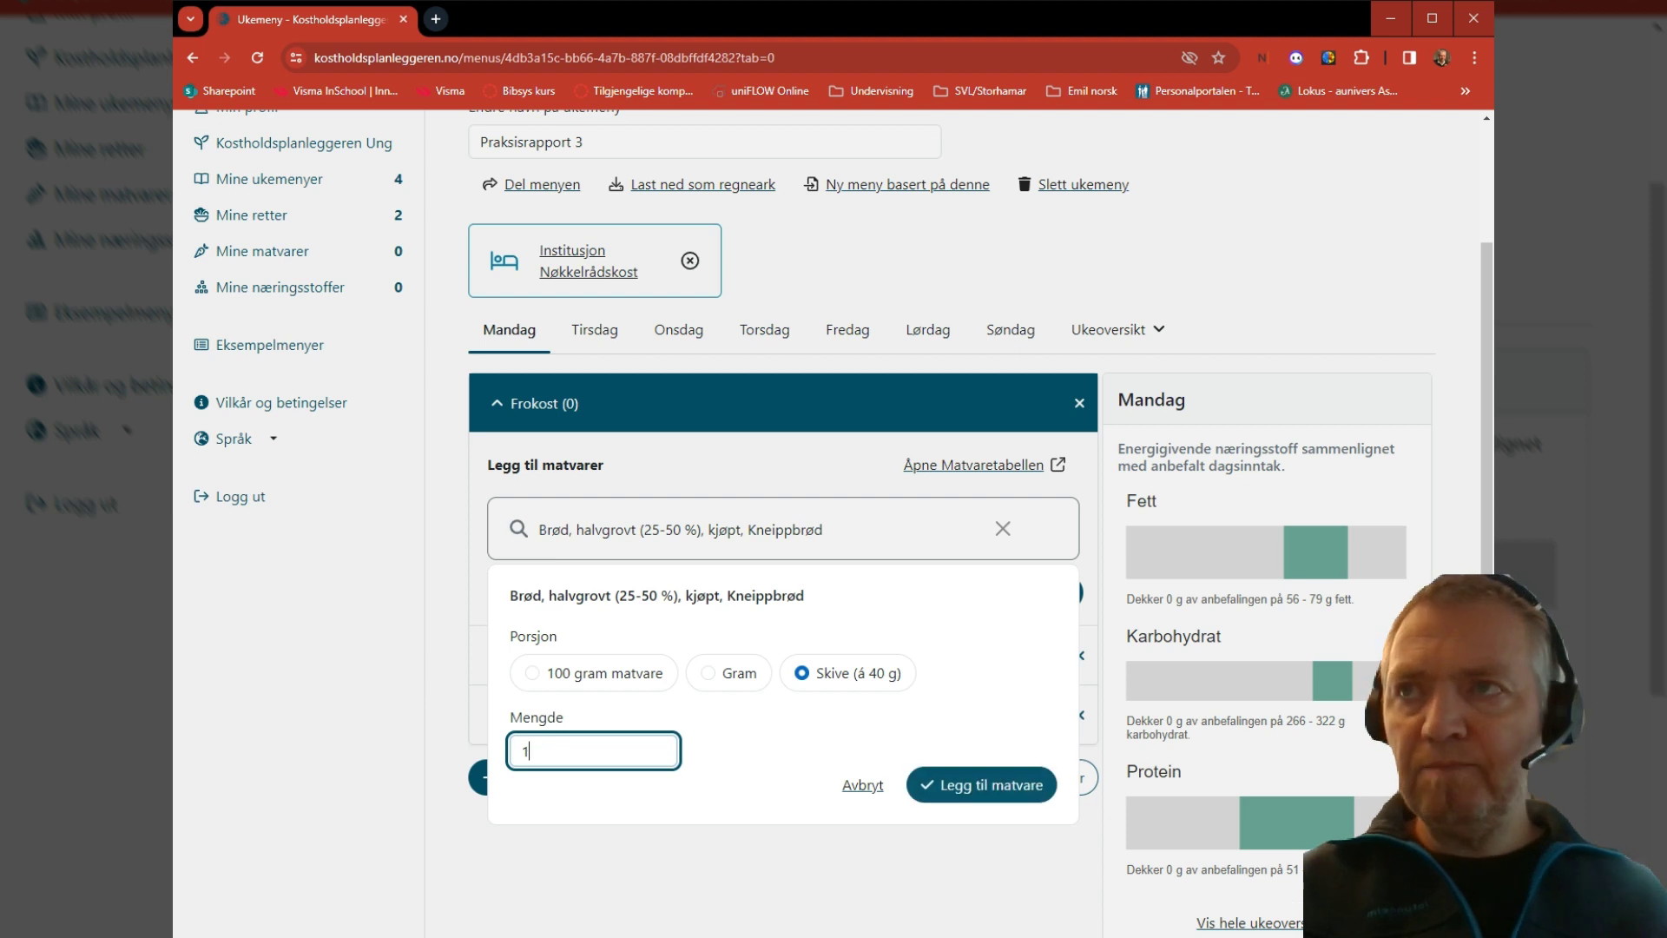
{"action": "left_click", "coordinate": [986, 787]}
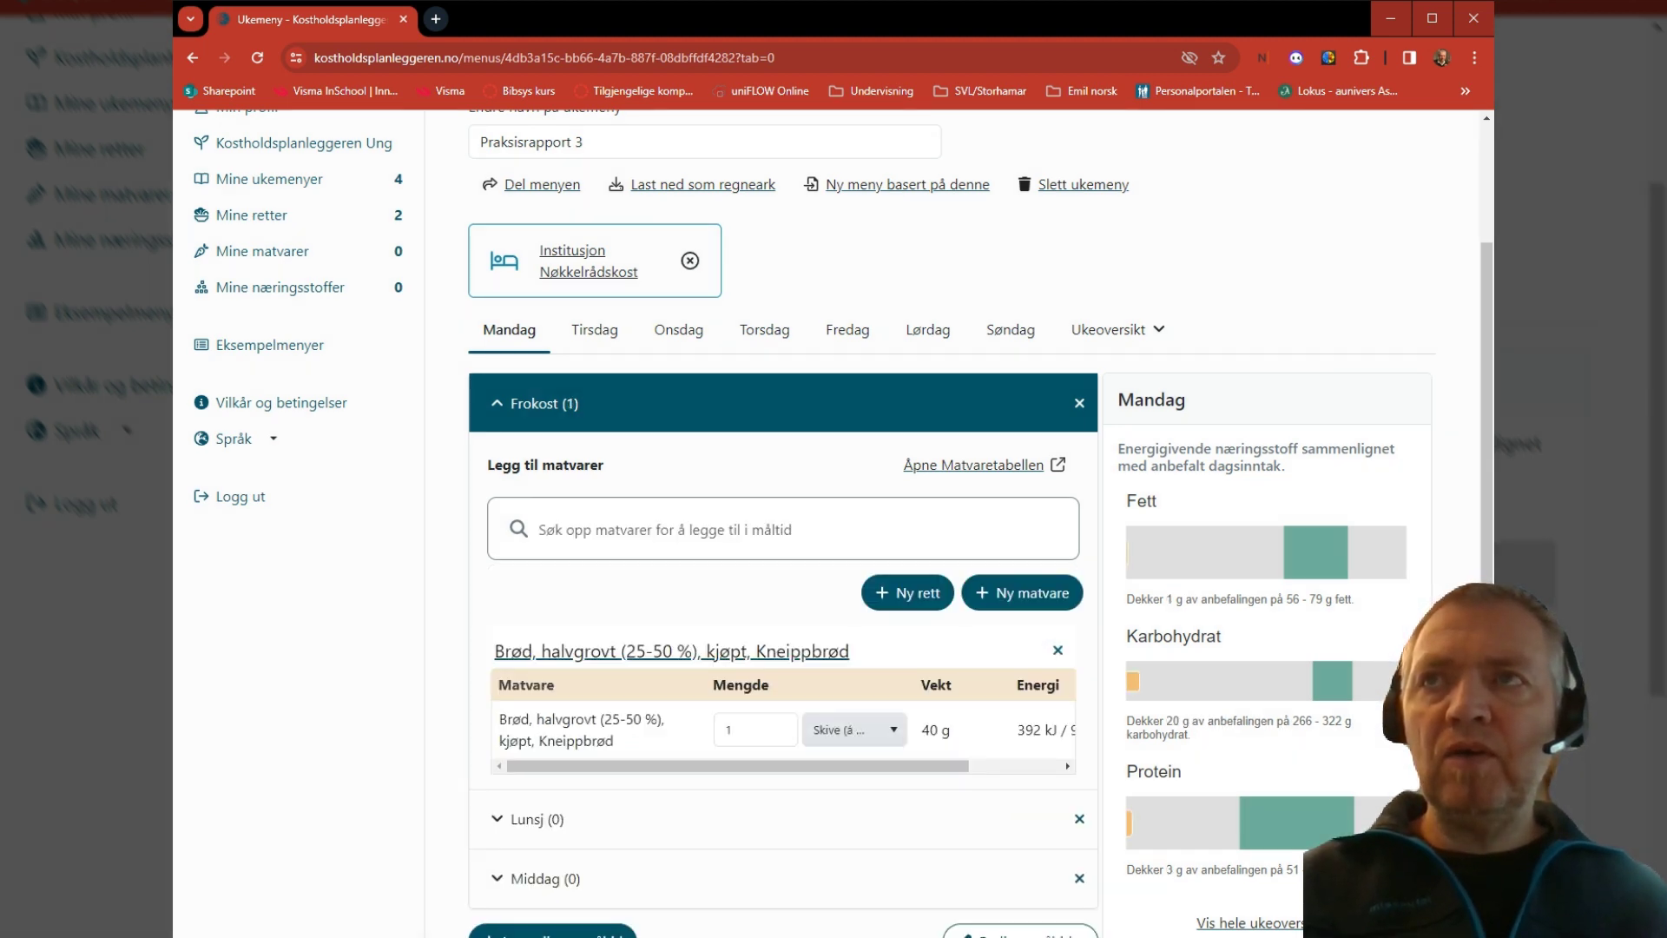
- Search for brunost and add 1 slice (Skive á 8 g) of "Fløtemysost, brunost" to Monday's breakfast
{"action": "left_click", "coordinate": [539, 529]}
{"action": "type", "text": "brunos"}
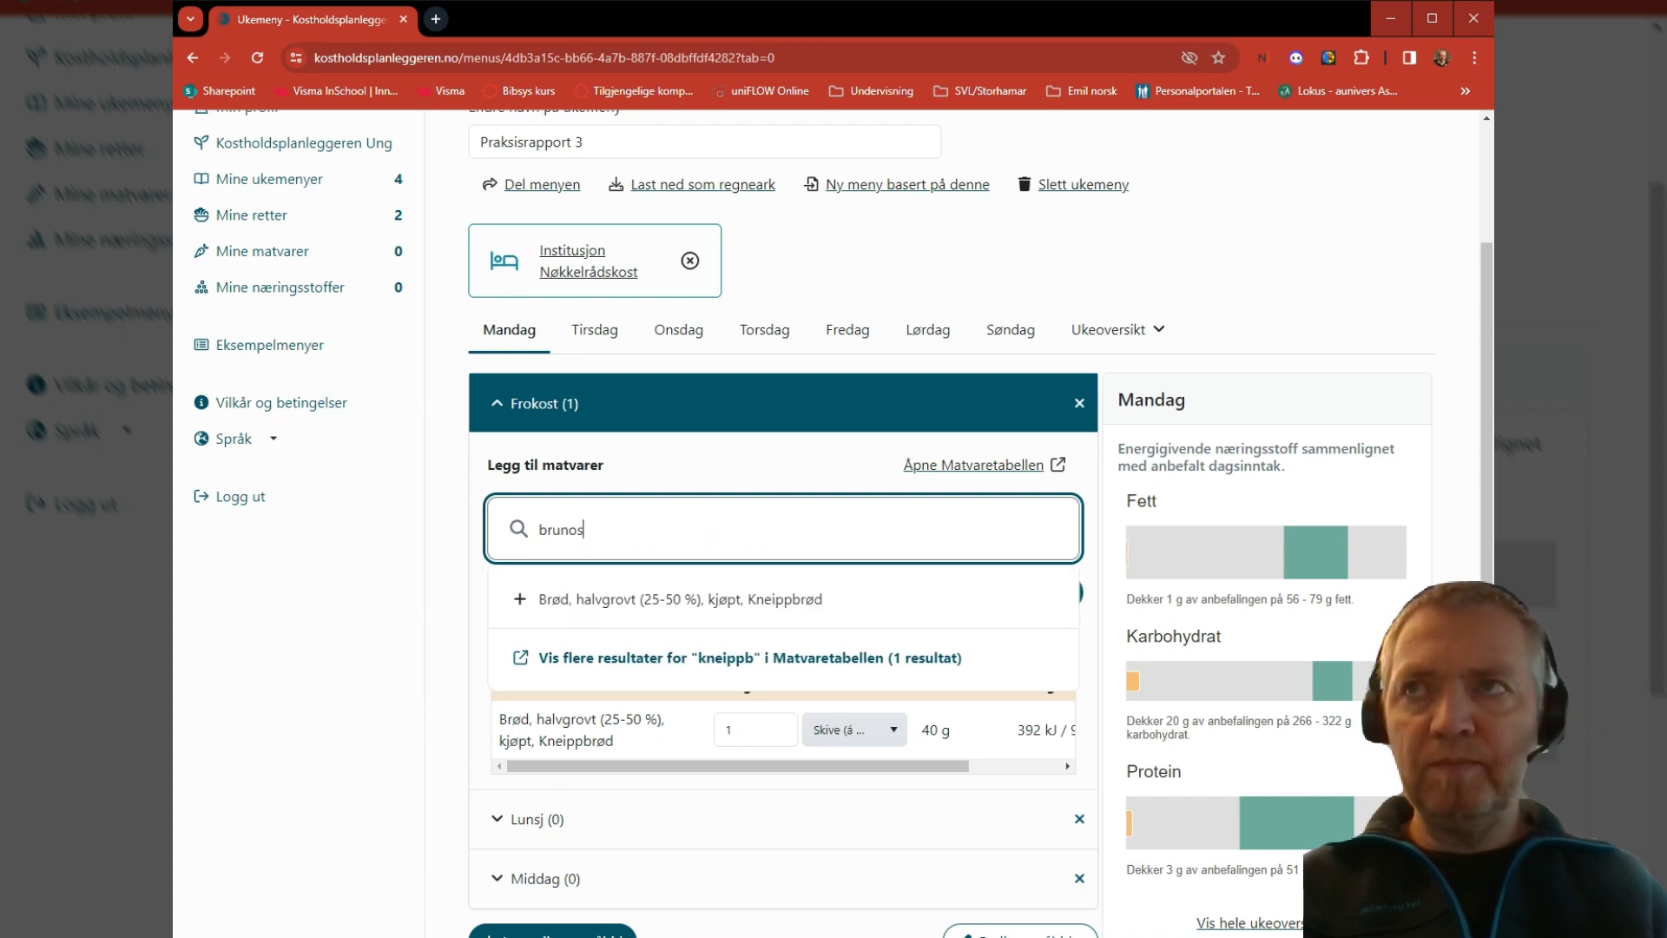
{"action": "type", "text": "t"}
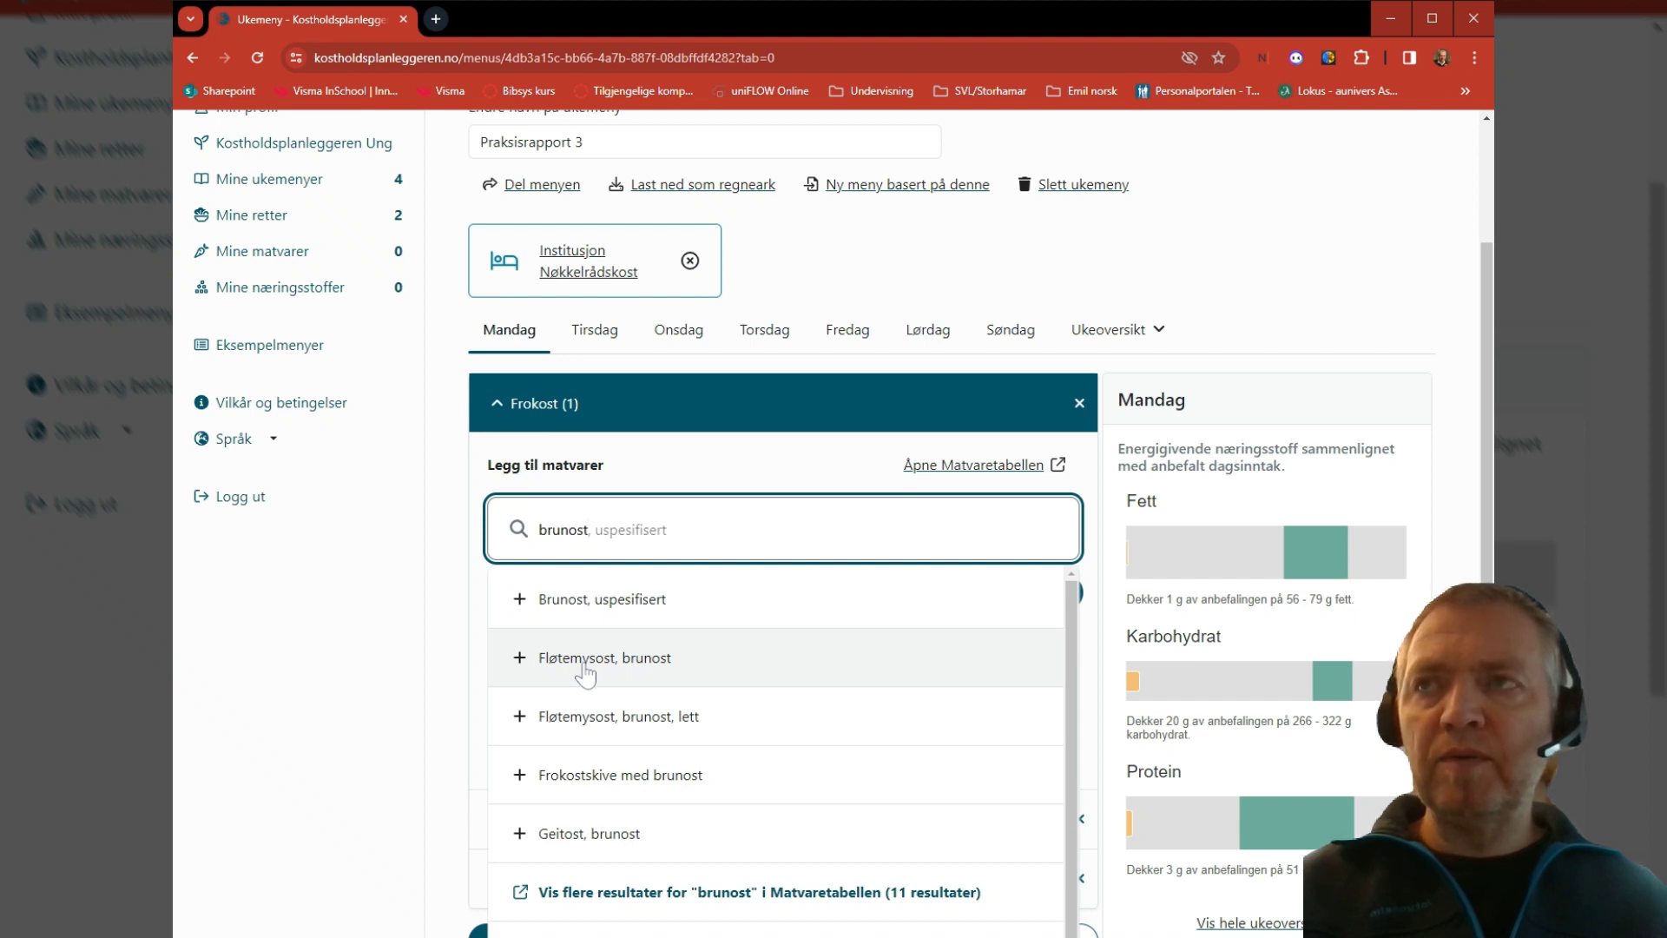
{"action": "left_click", "coordinate": [584, 660]}
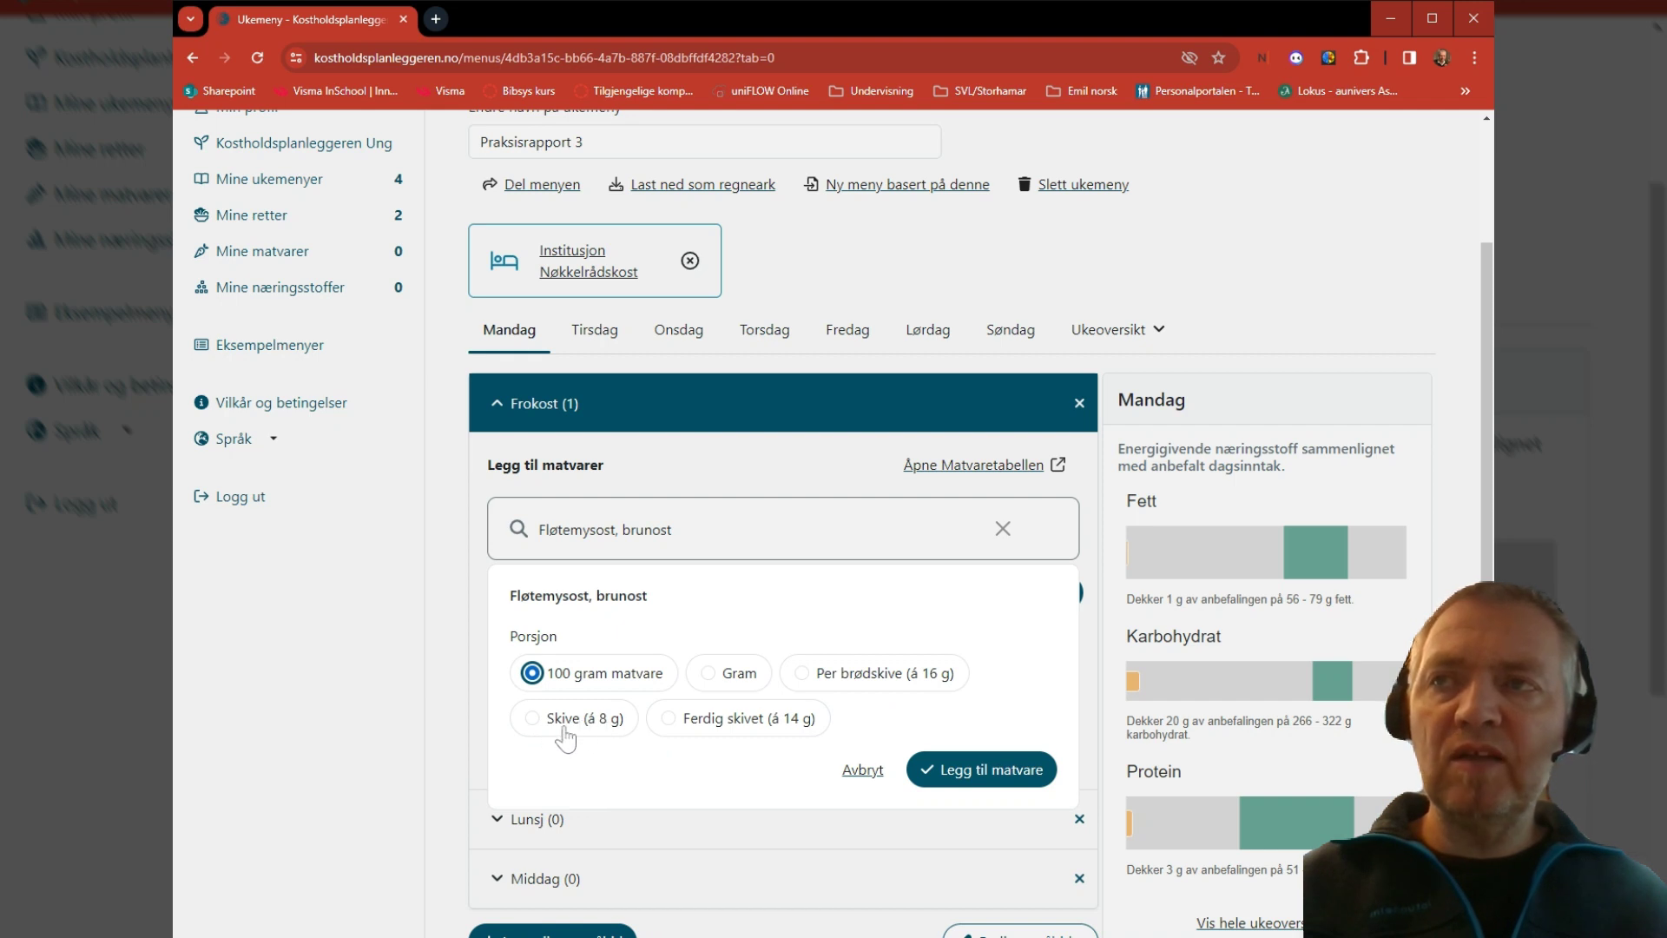
{"action": "left_click", "coordinate": [533, 720]}
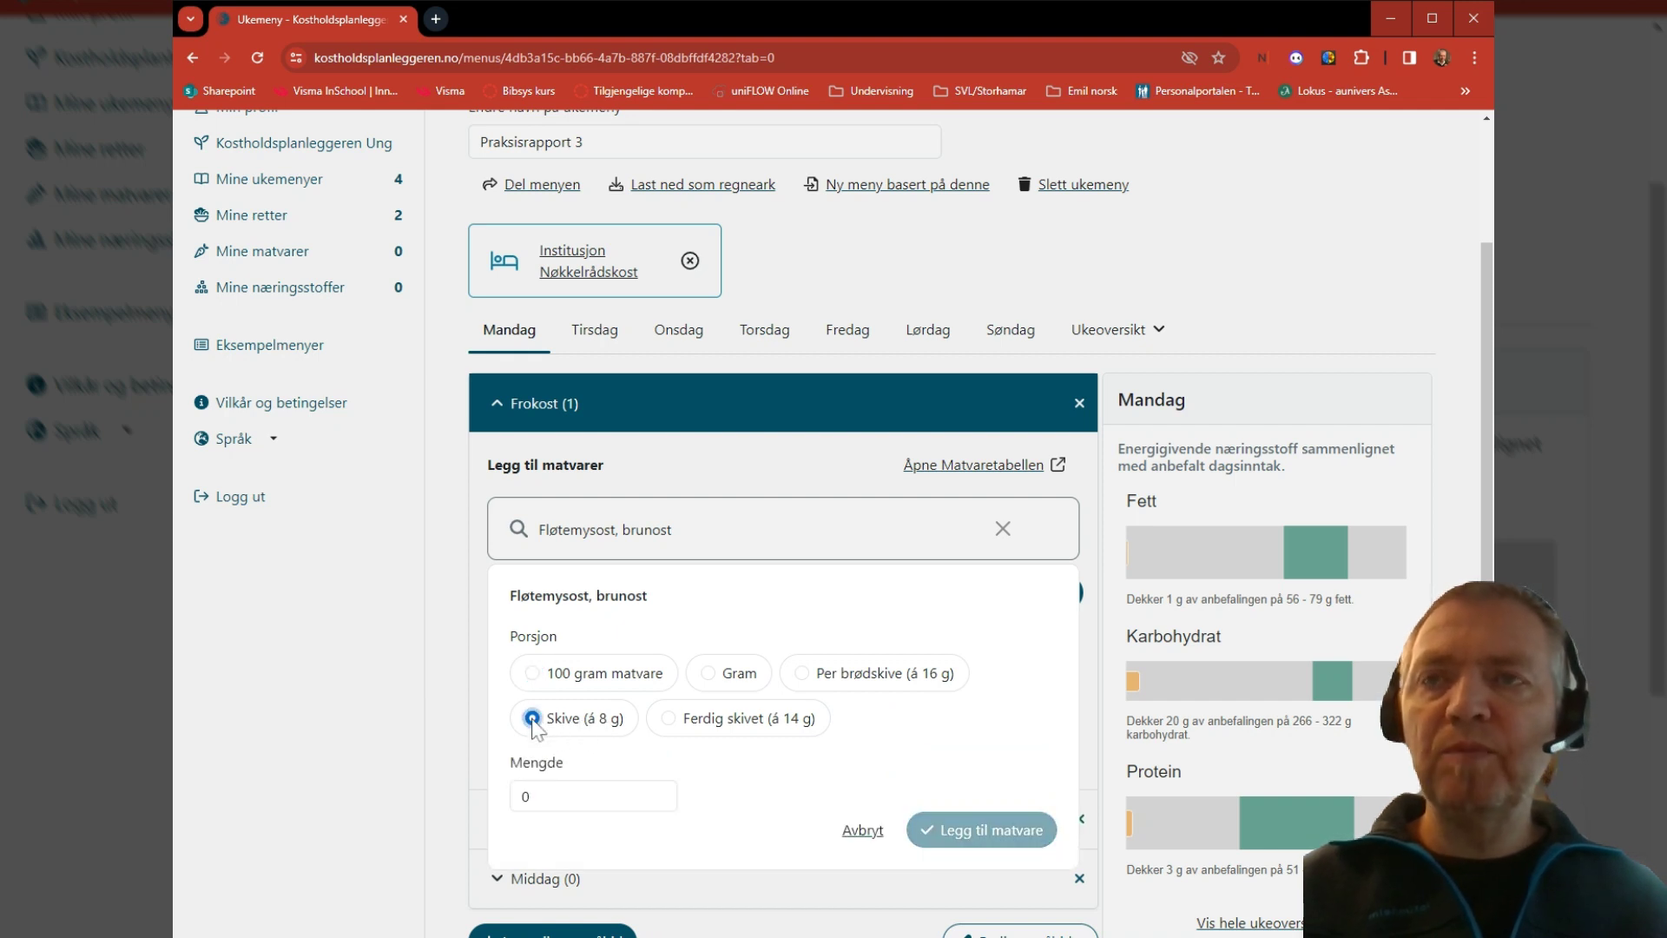
{"action": "left_click", "coordinate": [561, 801]}
{"action": "key", "text": "BackSpace"}
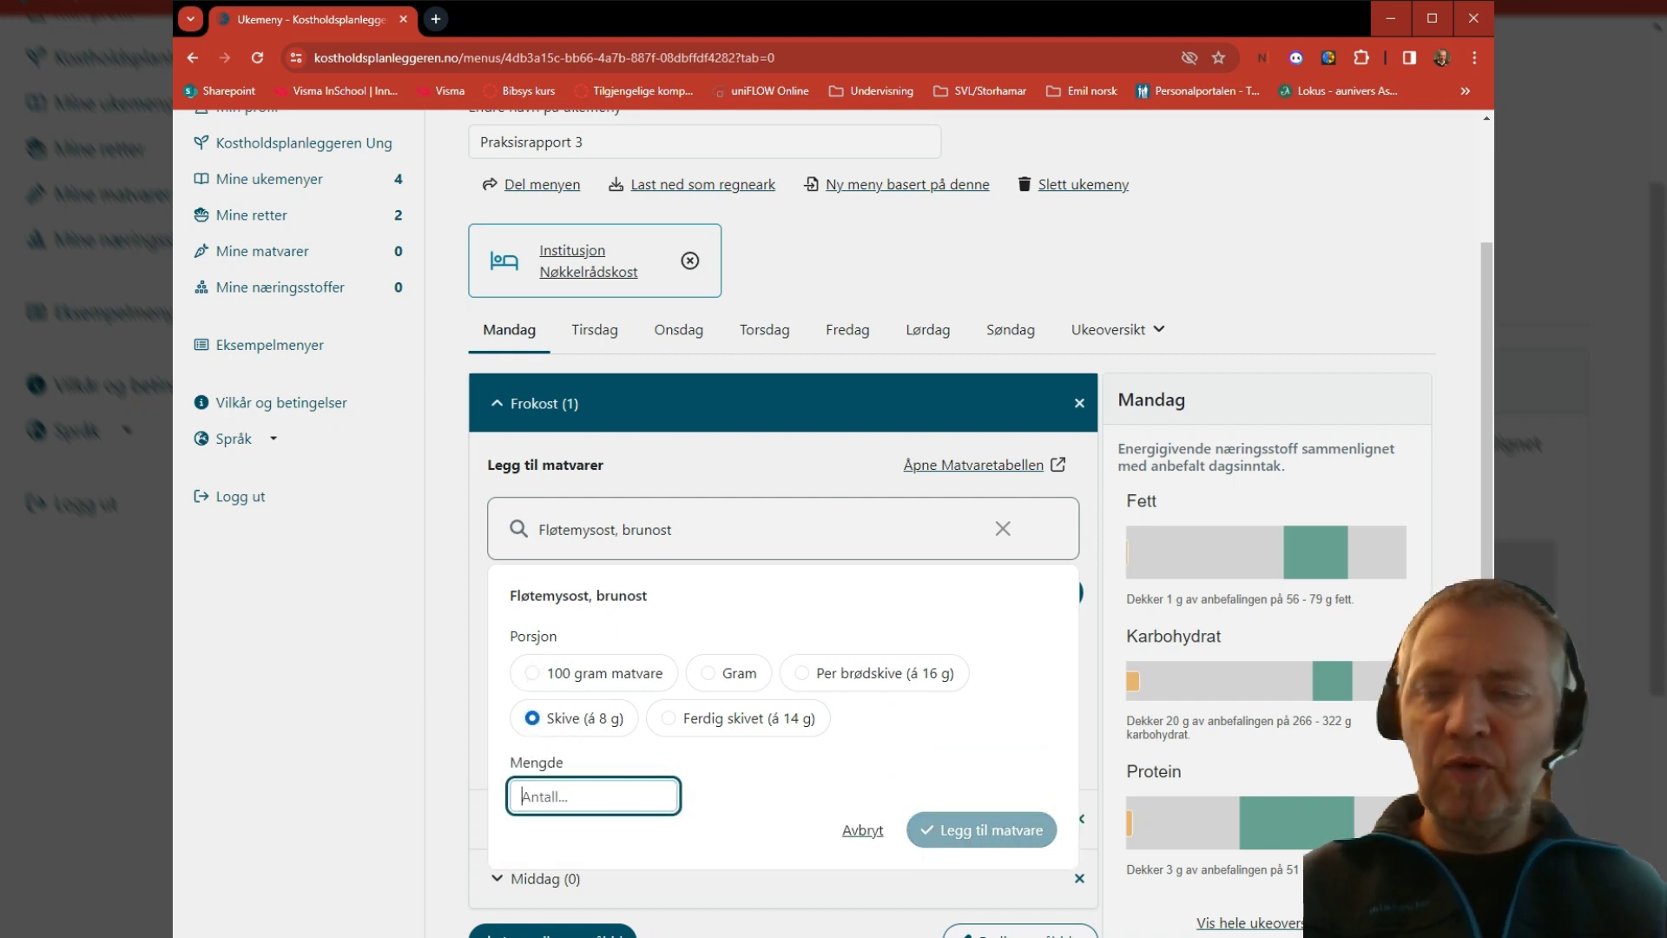
{"action": "type", "text": "1"}
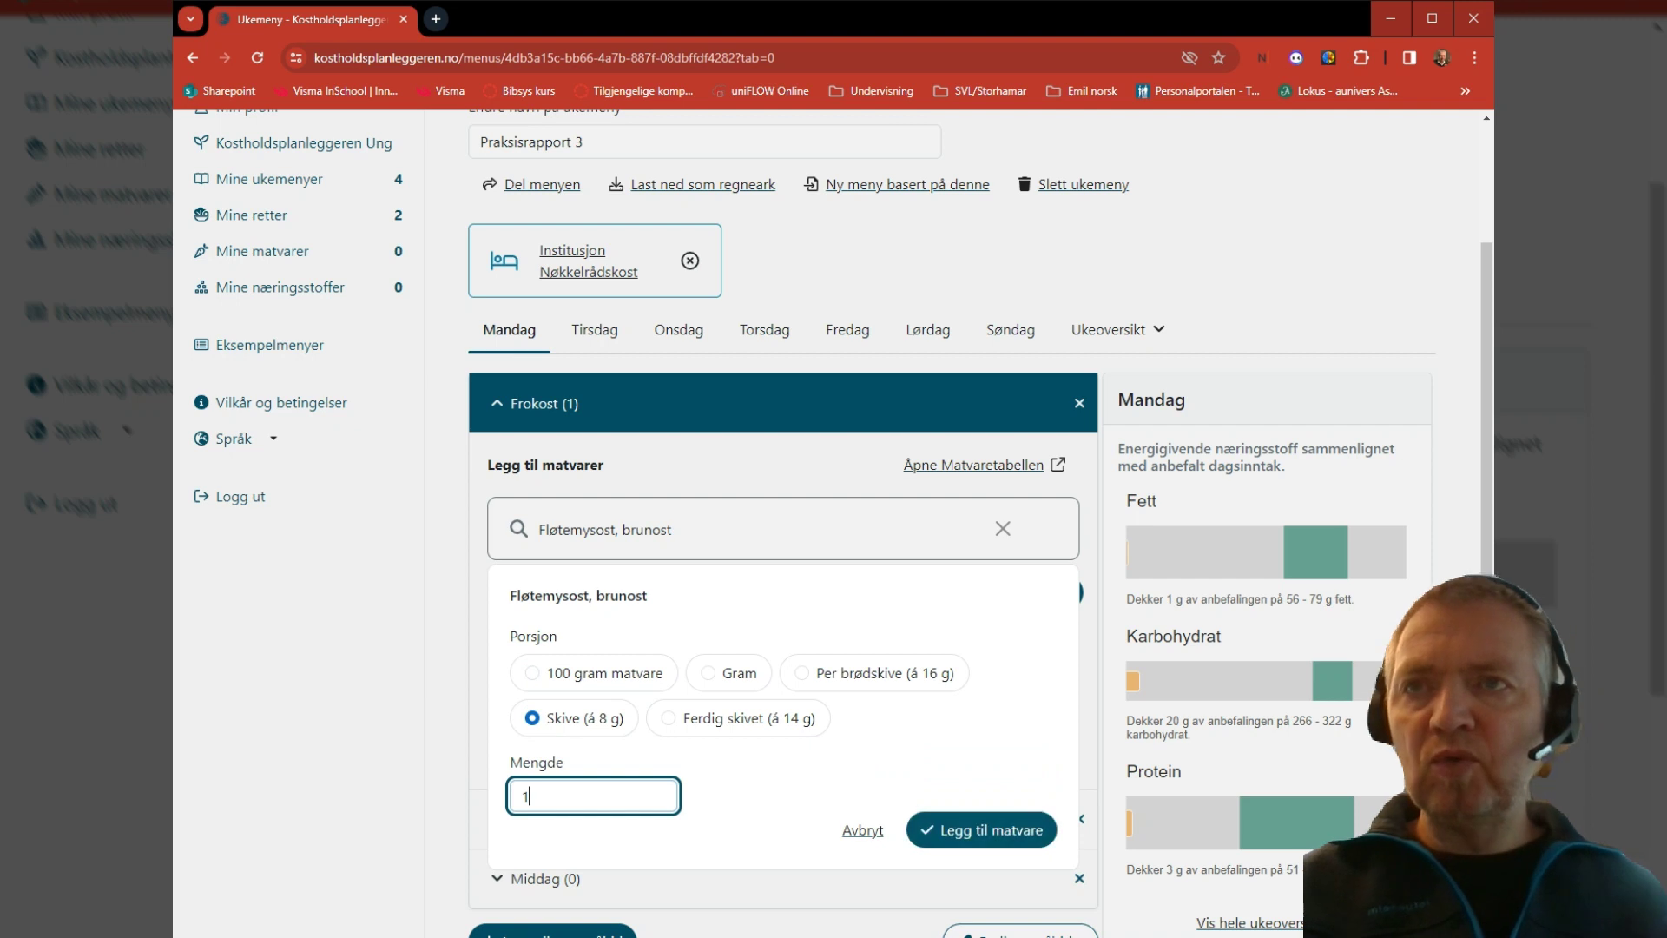
{"action": "left_click", "coordinate": [1007, 834]}
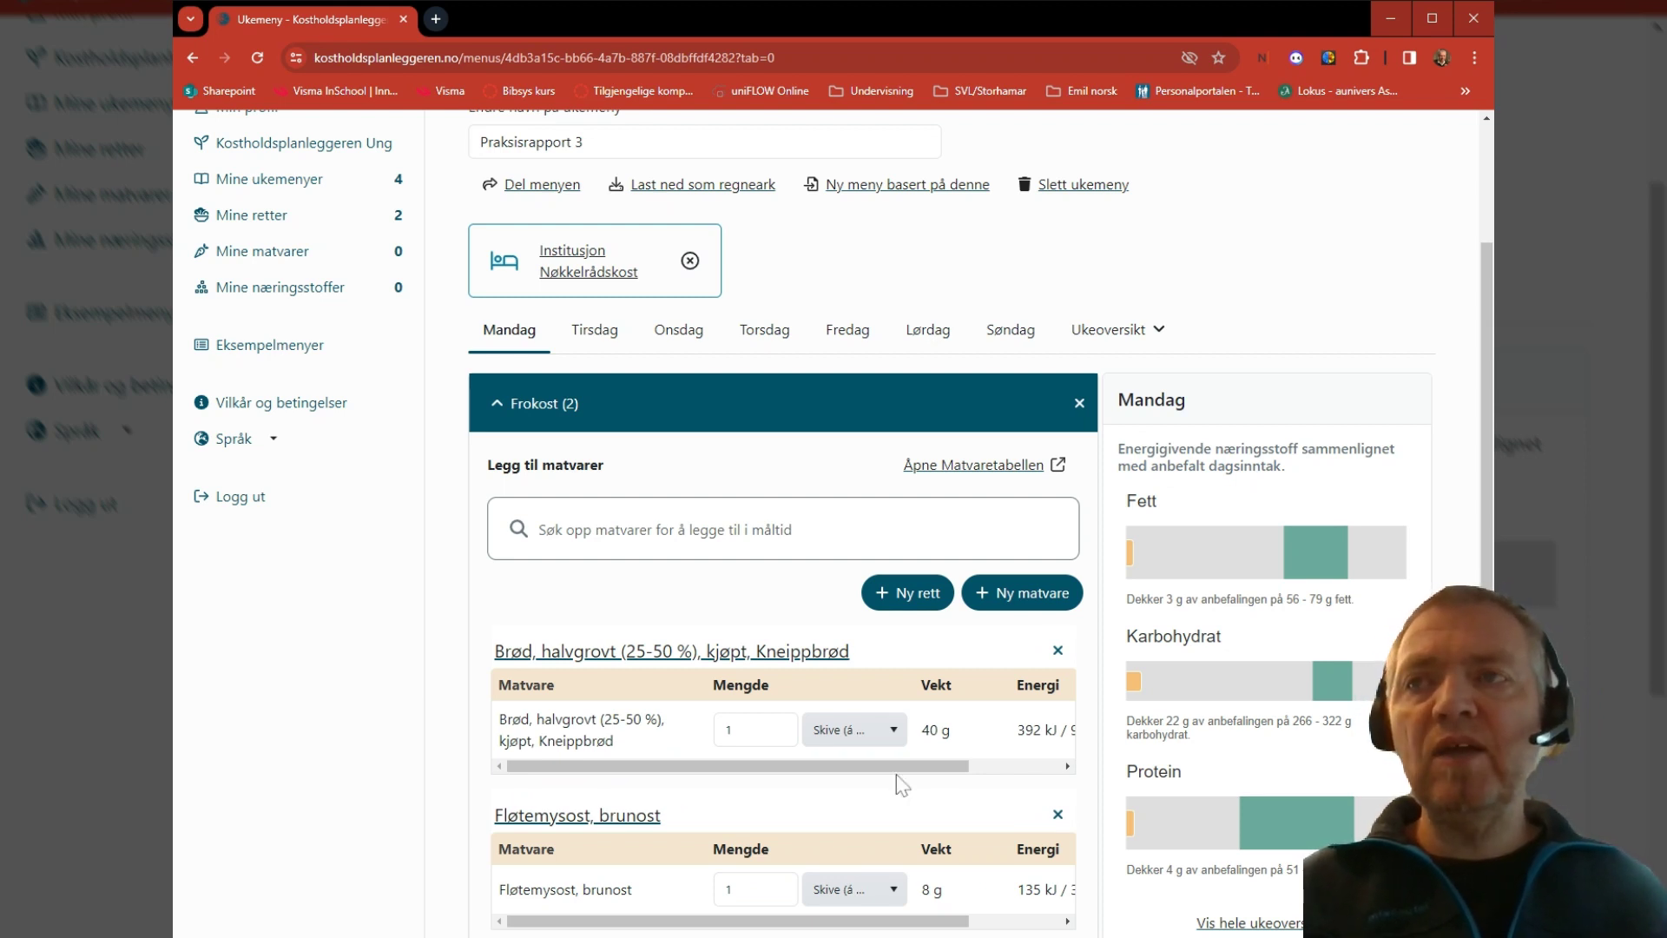
{"action": "scroll", "coordinate": [897, 776], "scroll_direction": "down", "scroll_amount": 2}
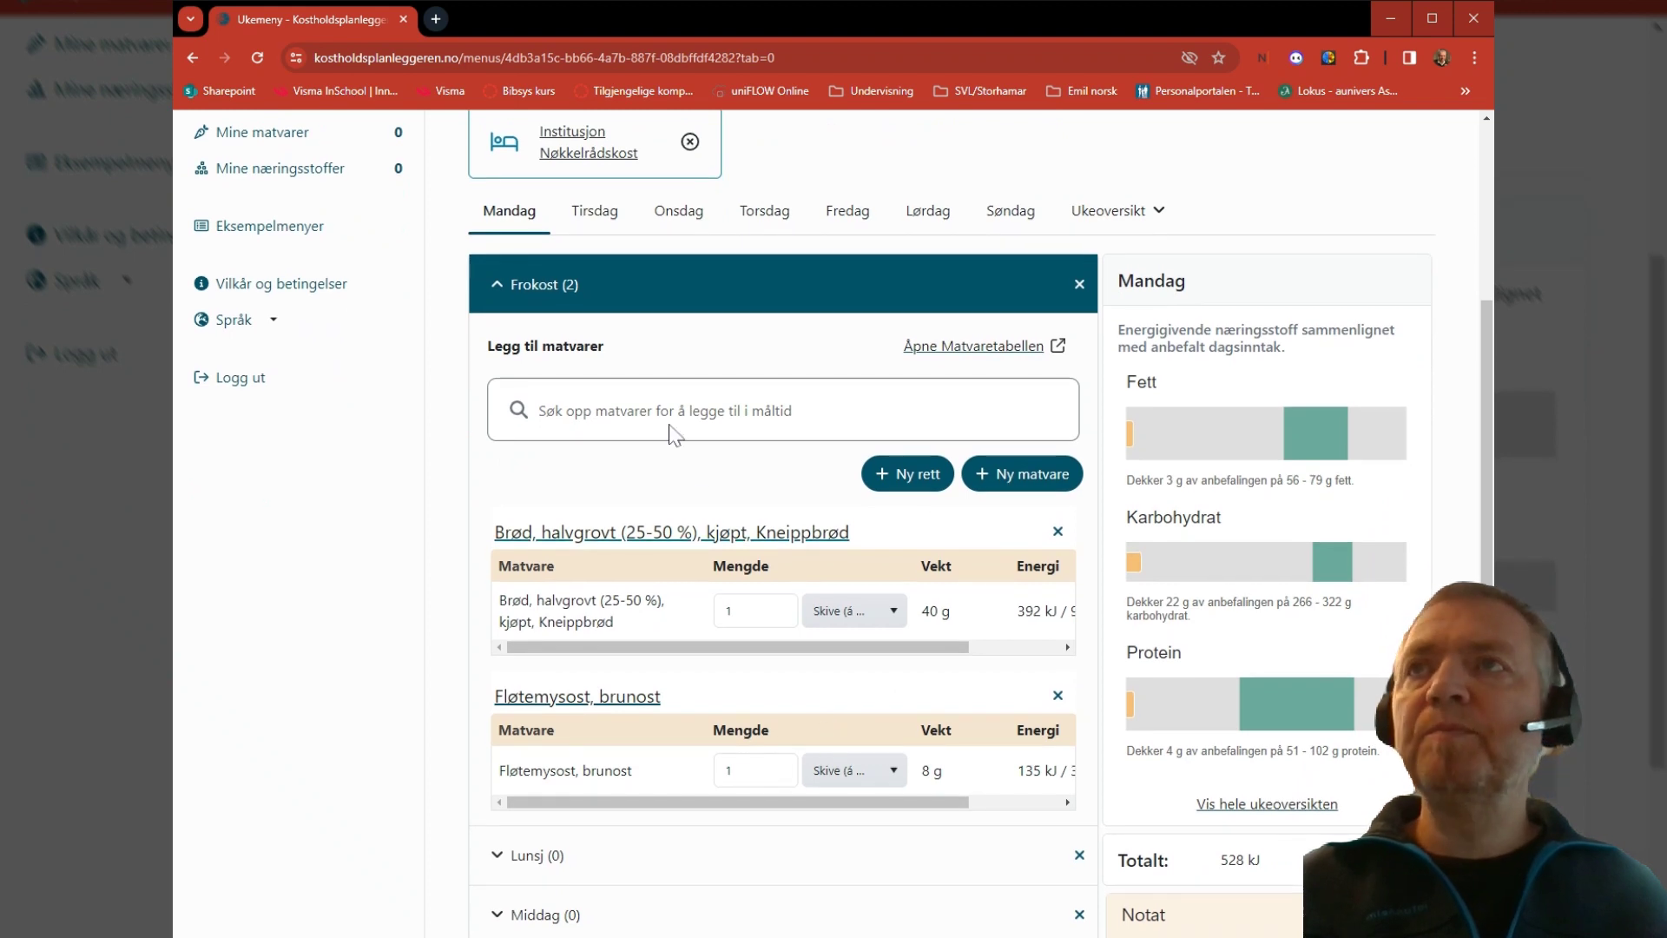
{"action": "left_click", "coordinate": [674, 430]}
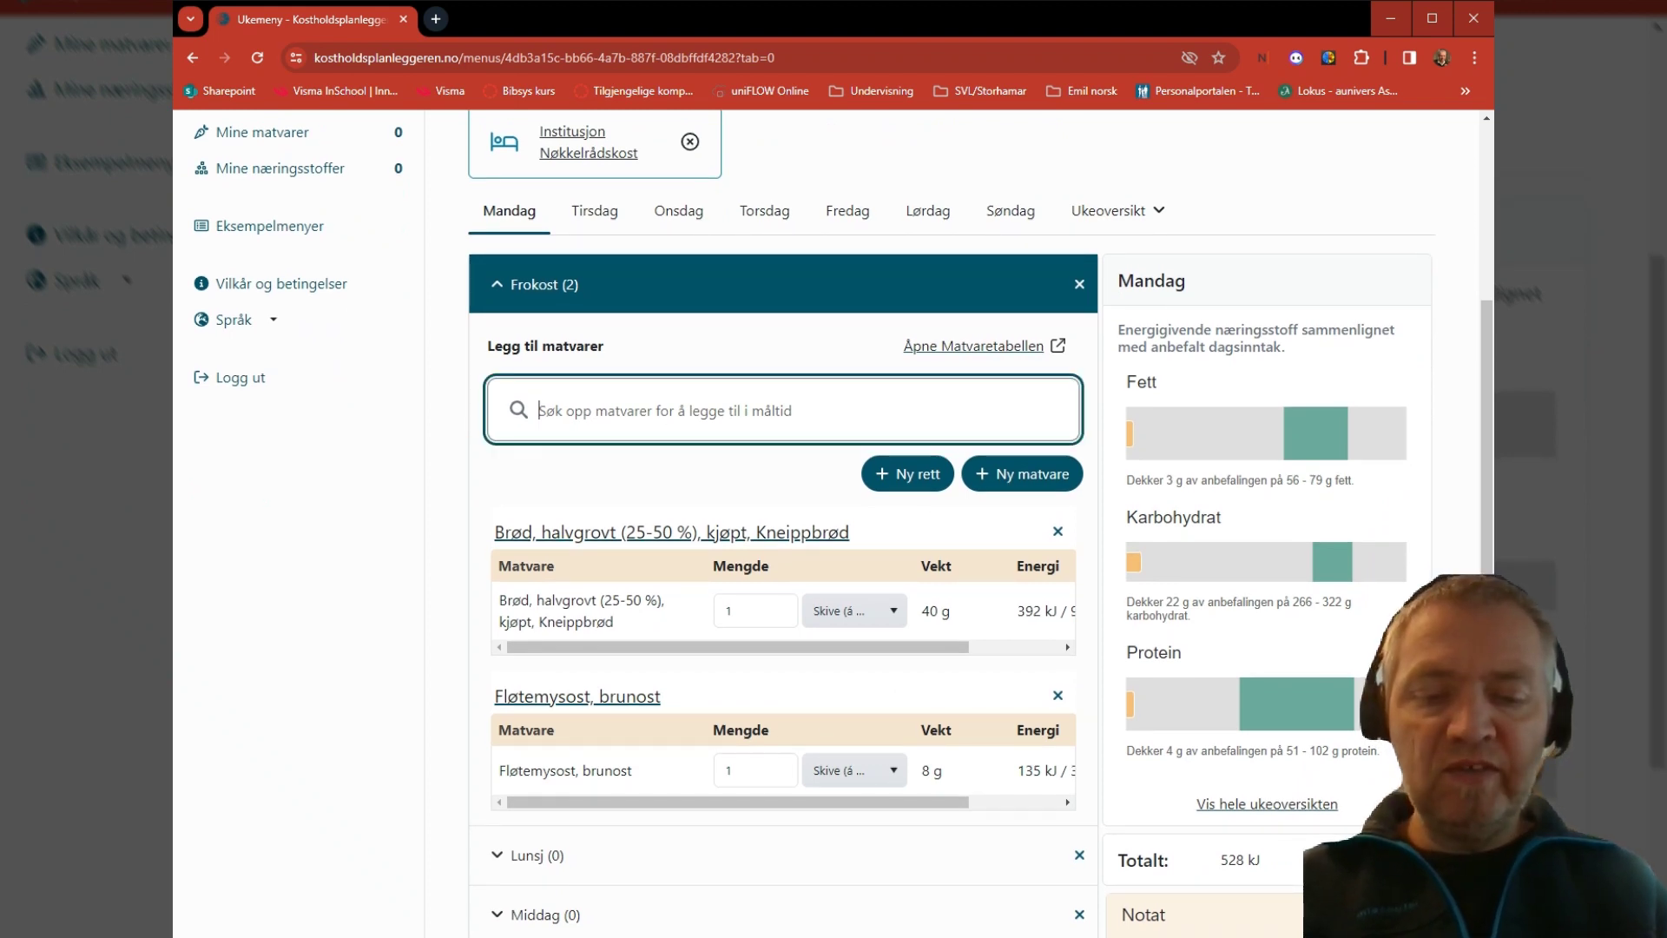
{"action": "type", "text": "jor"}
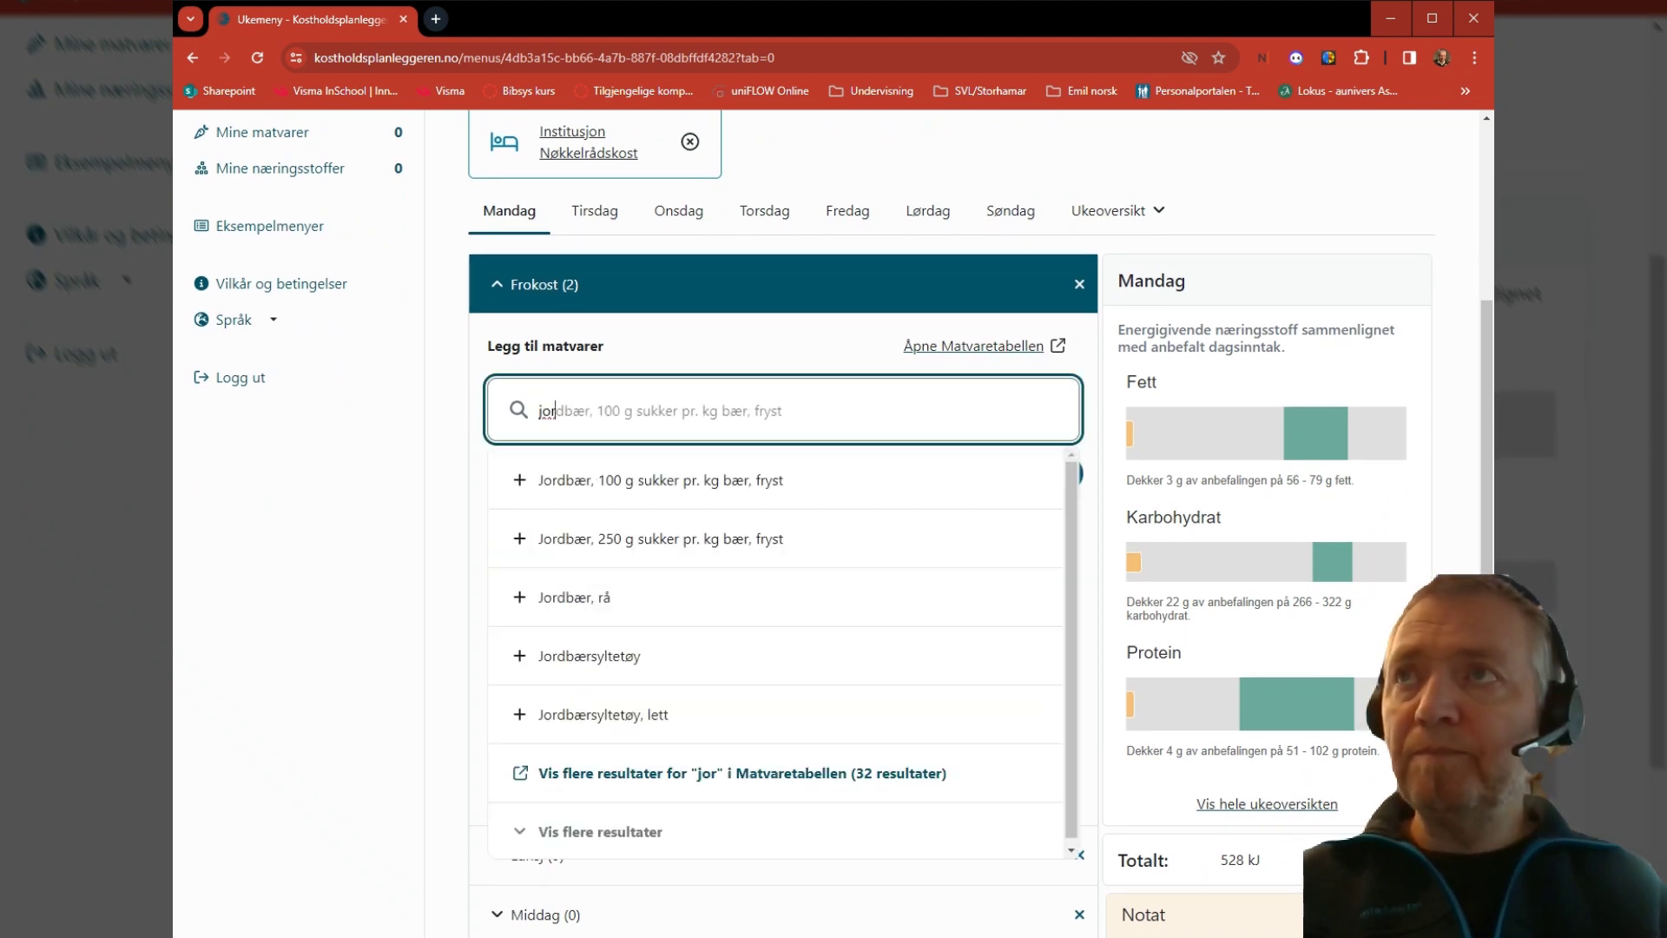
{"action": "type", "text": "bærsy"}
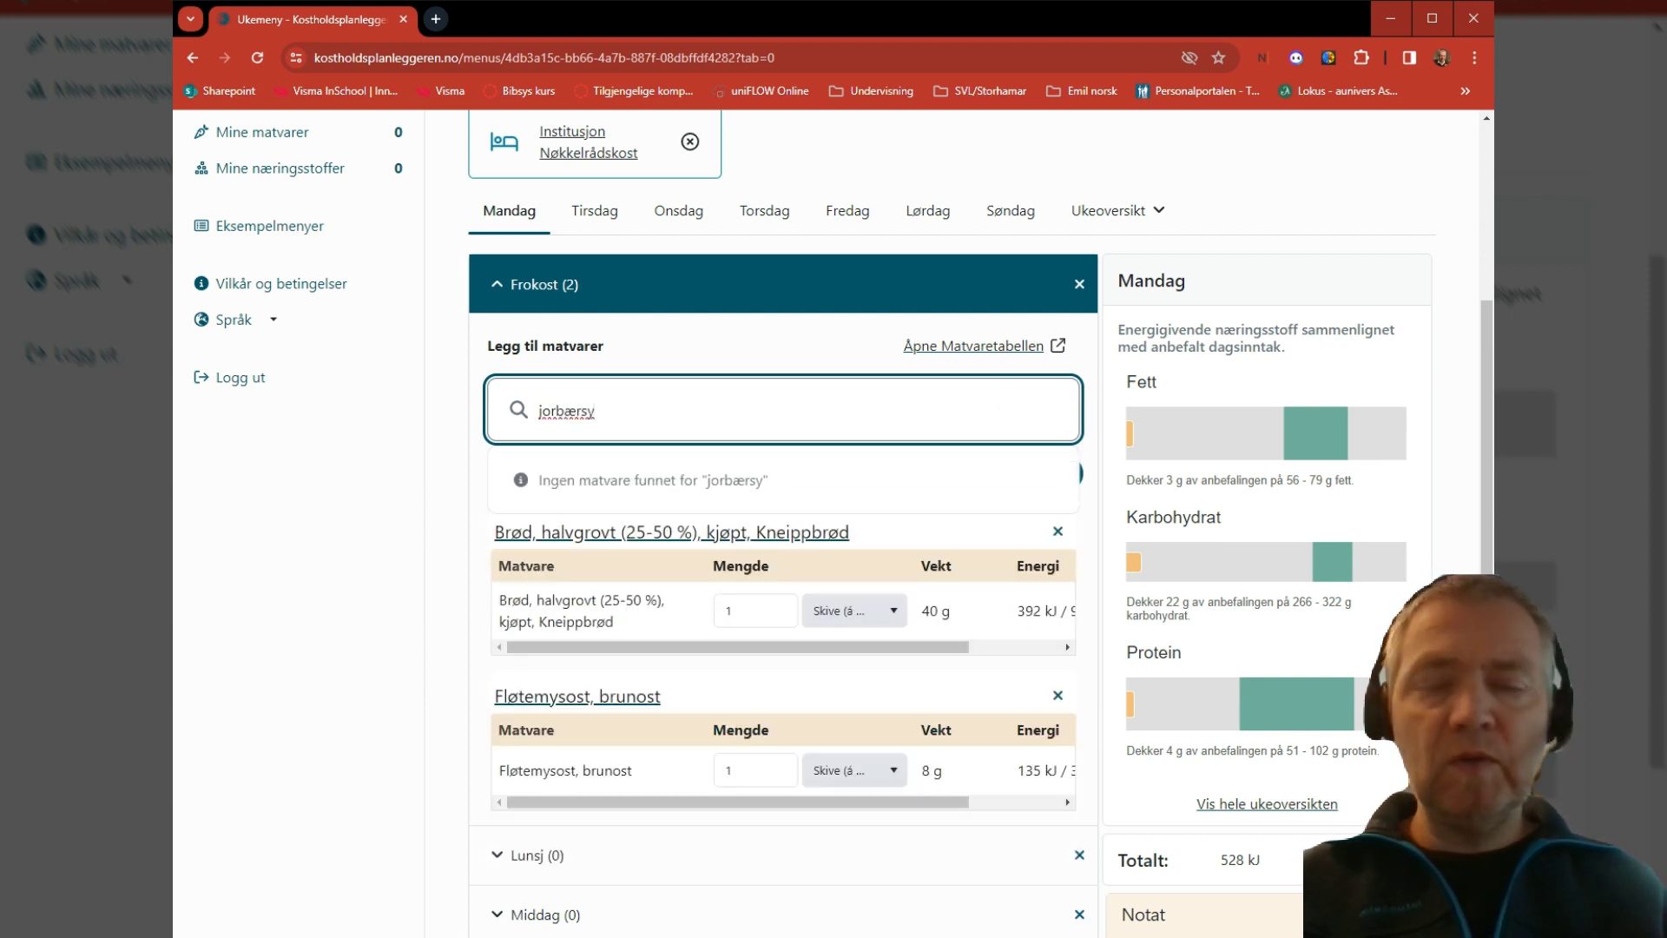
{"action": "key", "text": "BackSpace"}
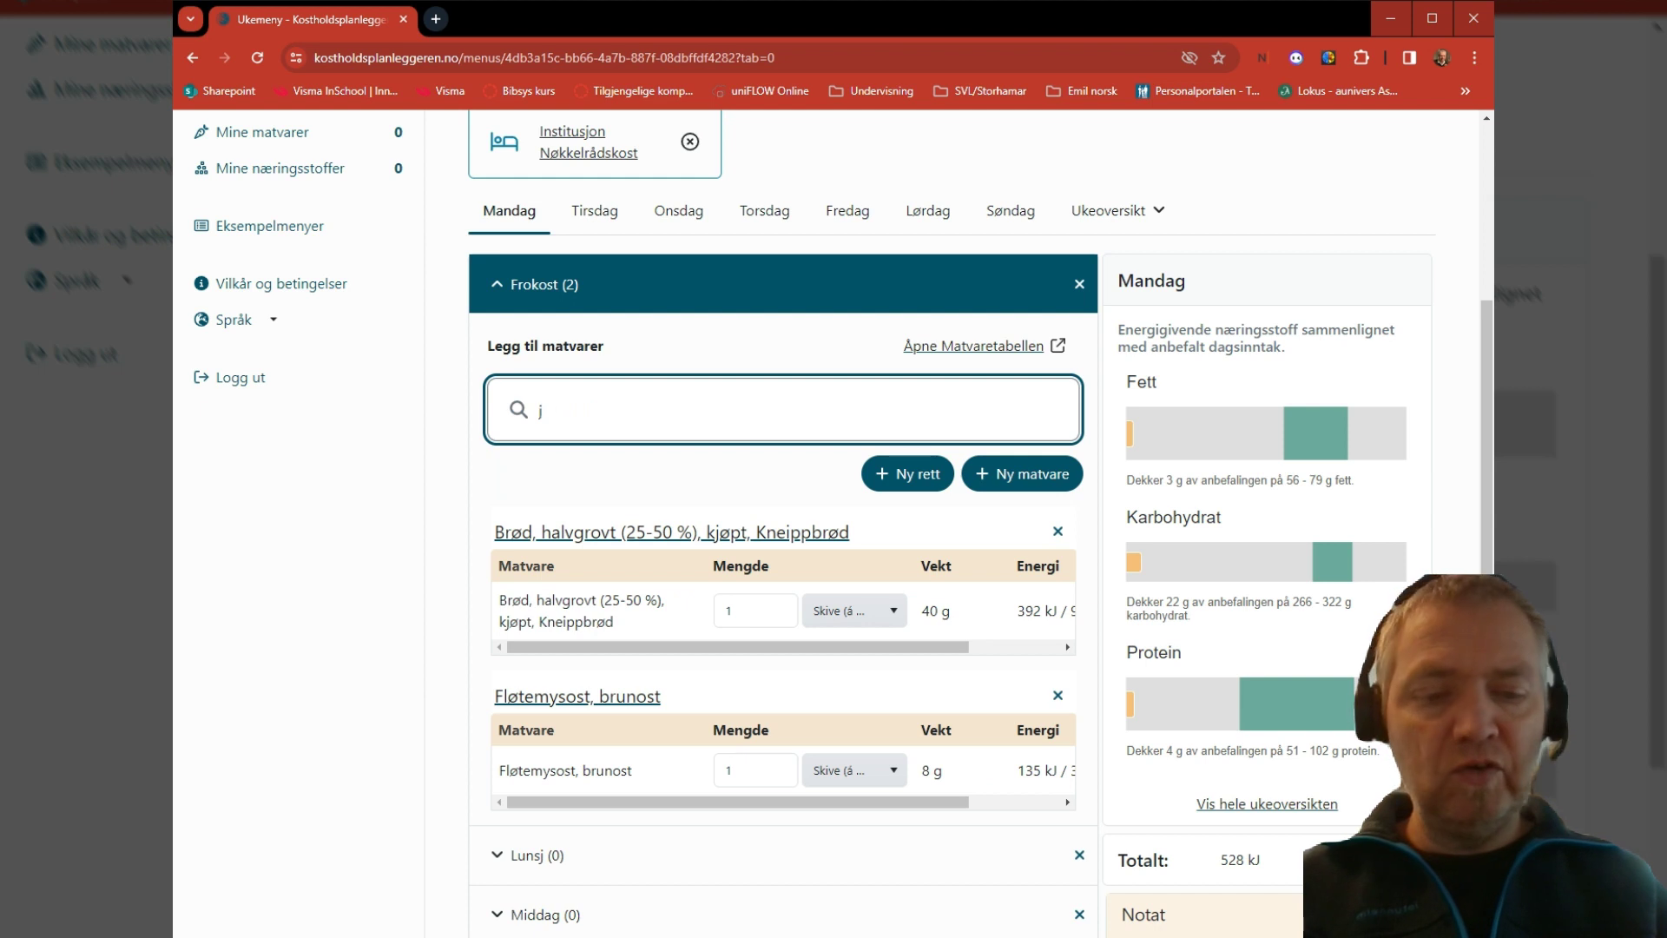
{"action": "key", "text": "BackSpace"}
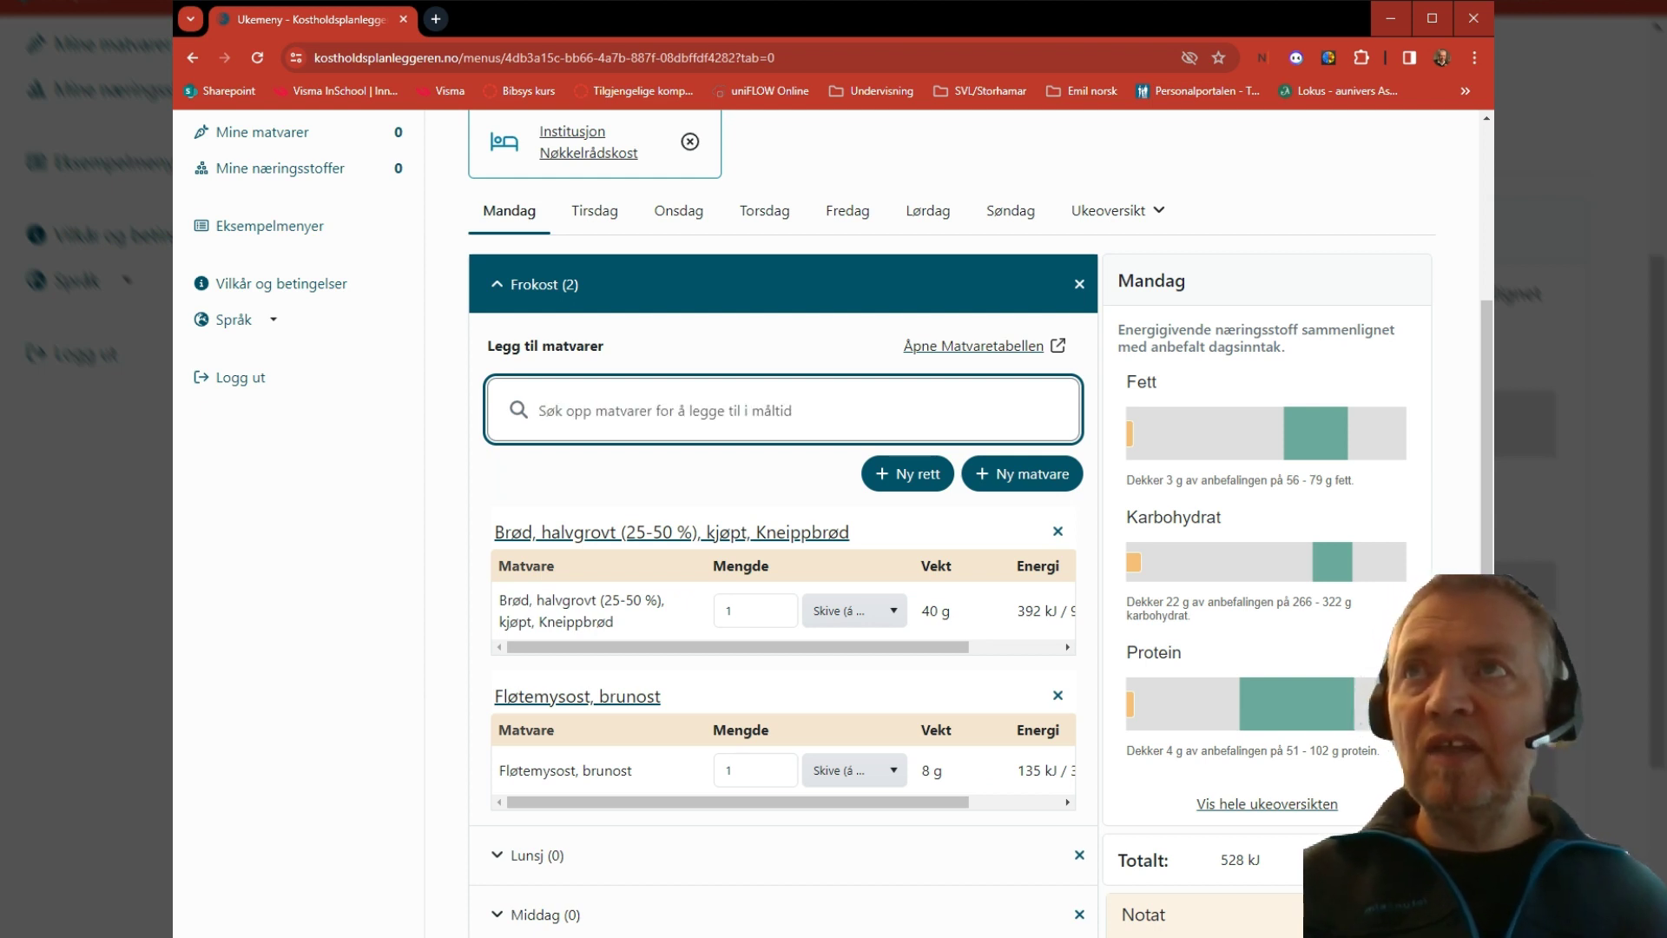
- Search for syltetøy and add 10 gram of "Syltetøy, 40 % bær, 40 % sukker" to Monday's breakfast
{"action": "type", "text": "s"}
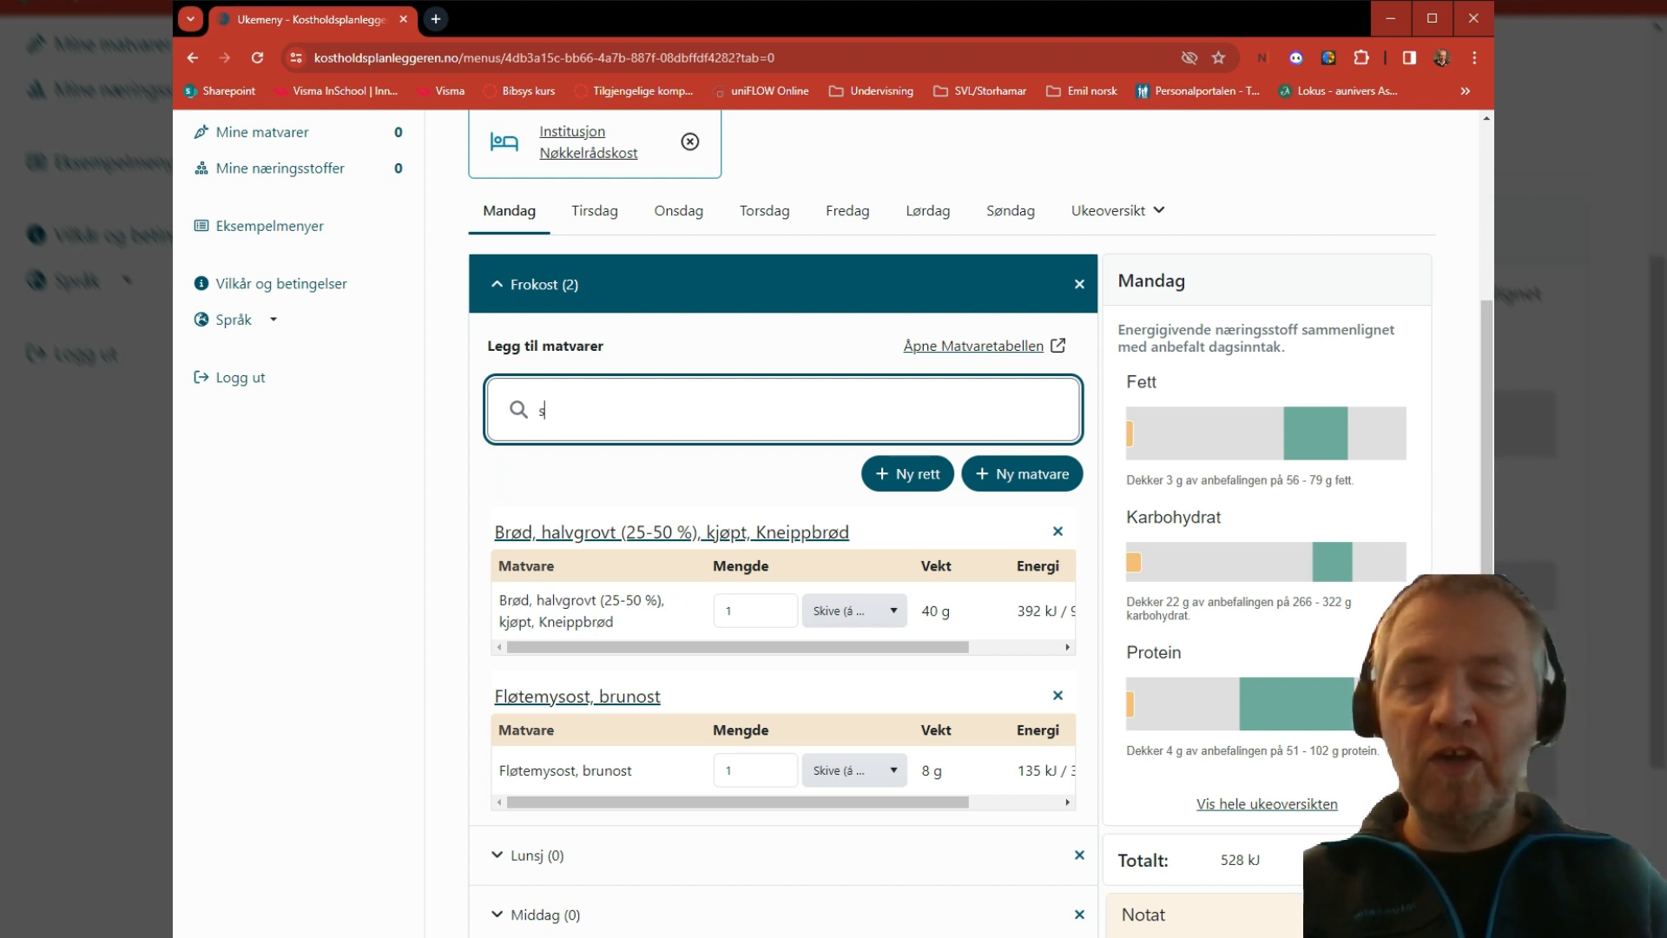
{"action": "type", "text": "yltetøy"}
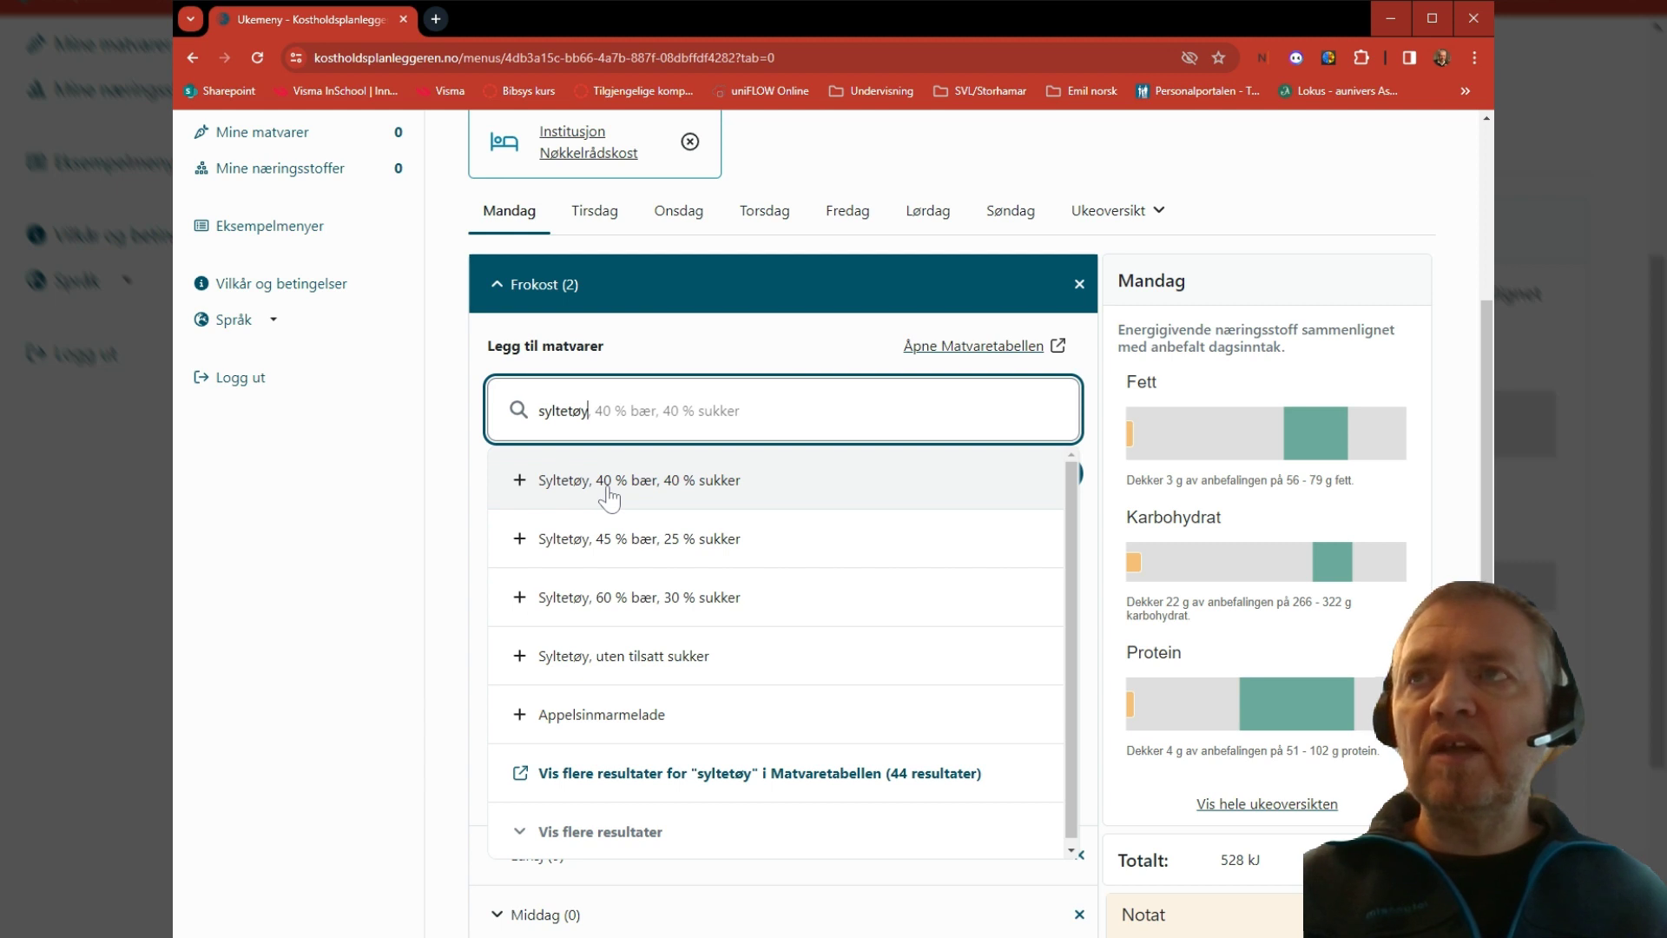
{"action": "left_click", "coordinate": [694, 487]}
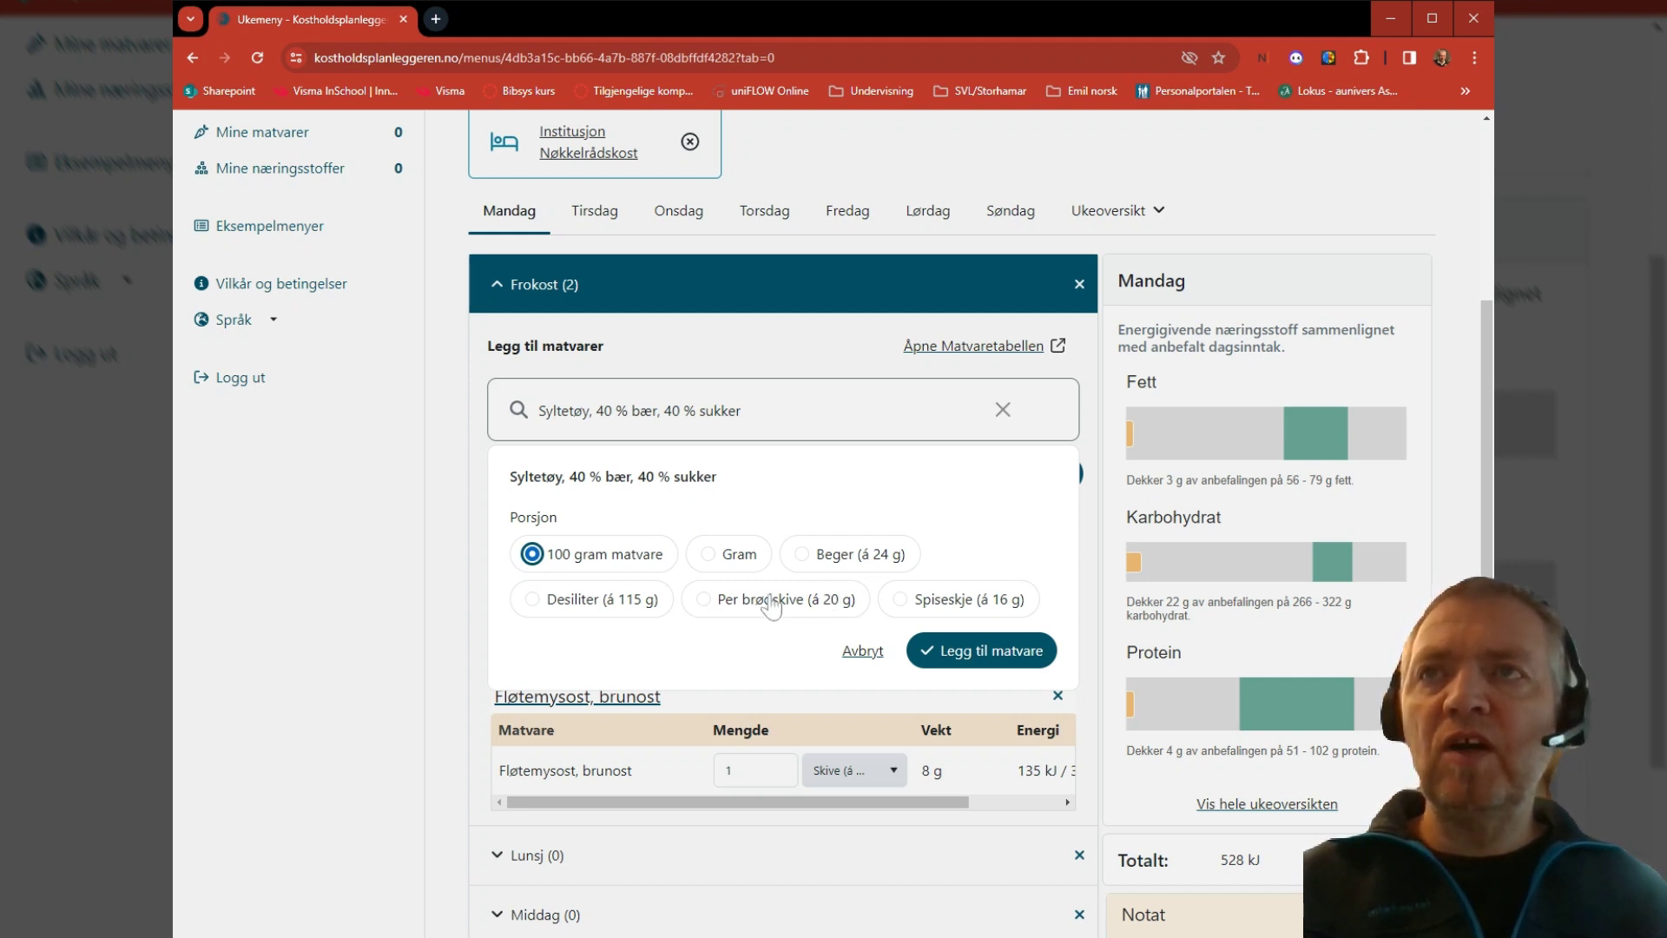
{"action": "left_click", "coordinate": [708, 555]}
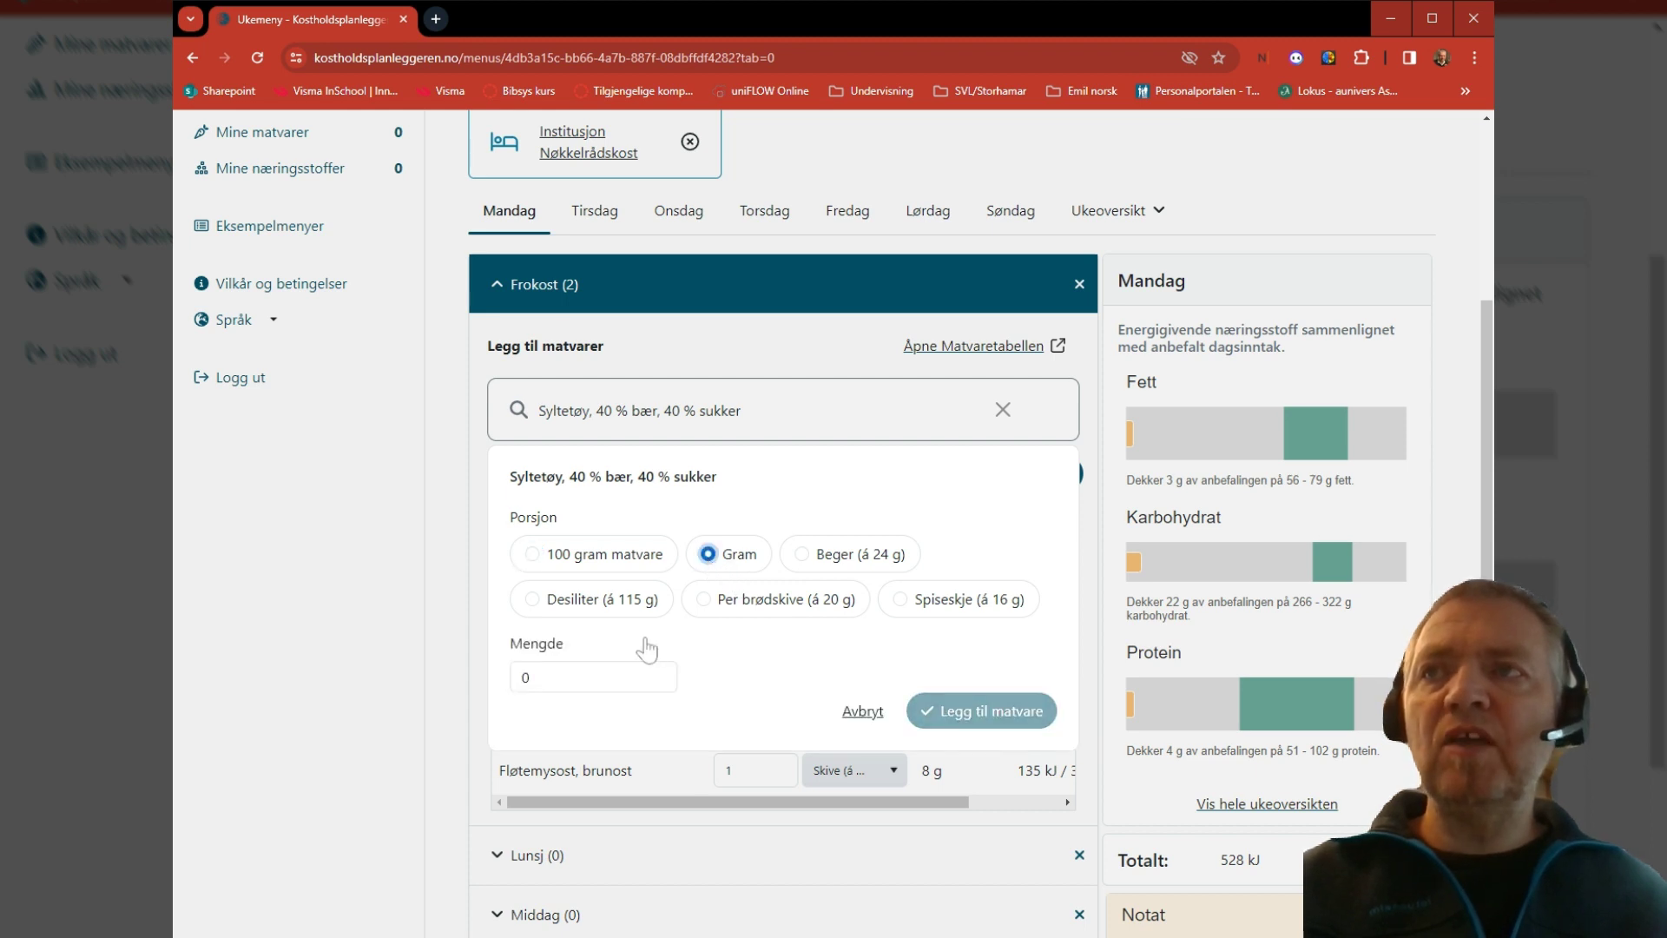
{"action": "left_click", "coordinate": [618, 678]}
{"action": "key", "text": "BackSpace"}
{"action": "type", "text": "1"}
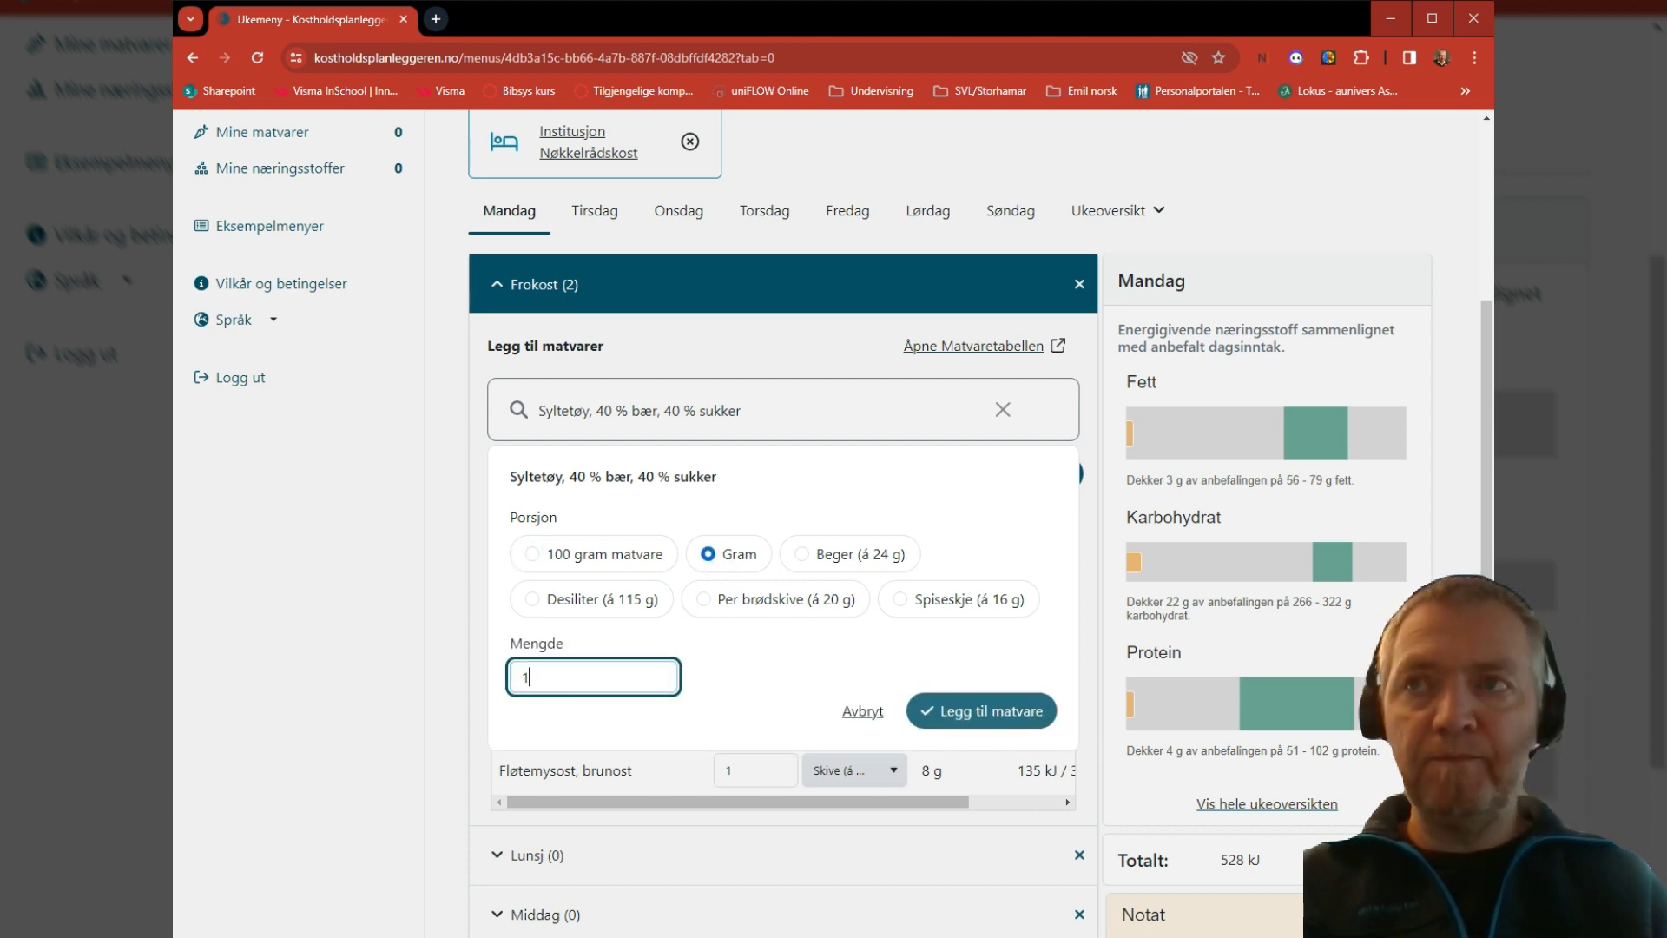
{"action": "type", "text": "0"}
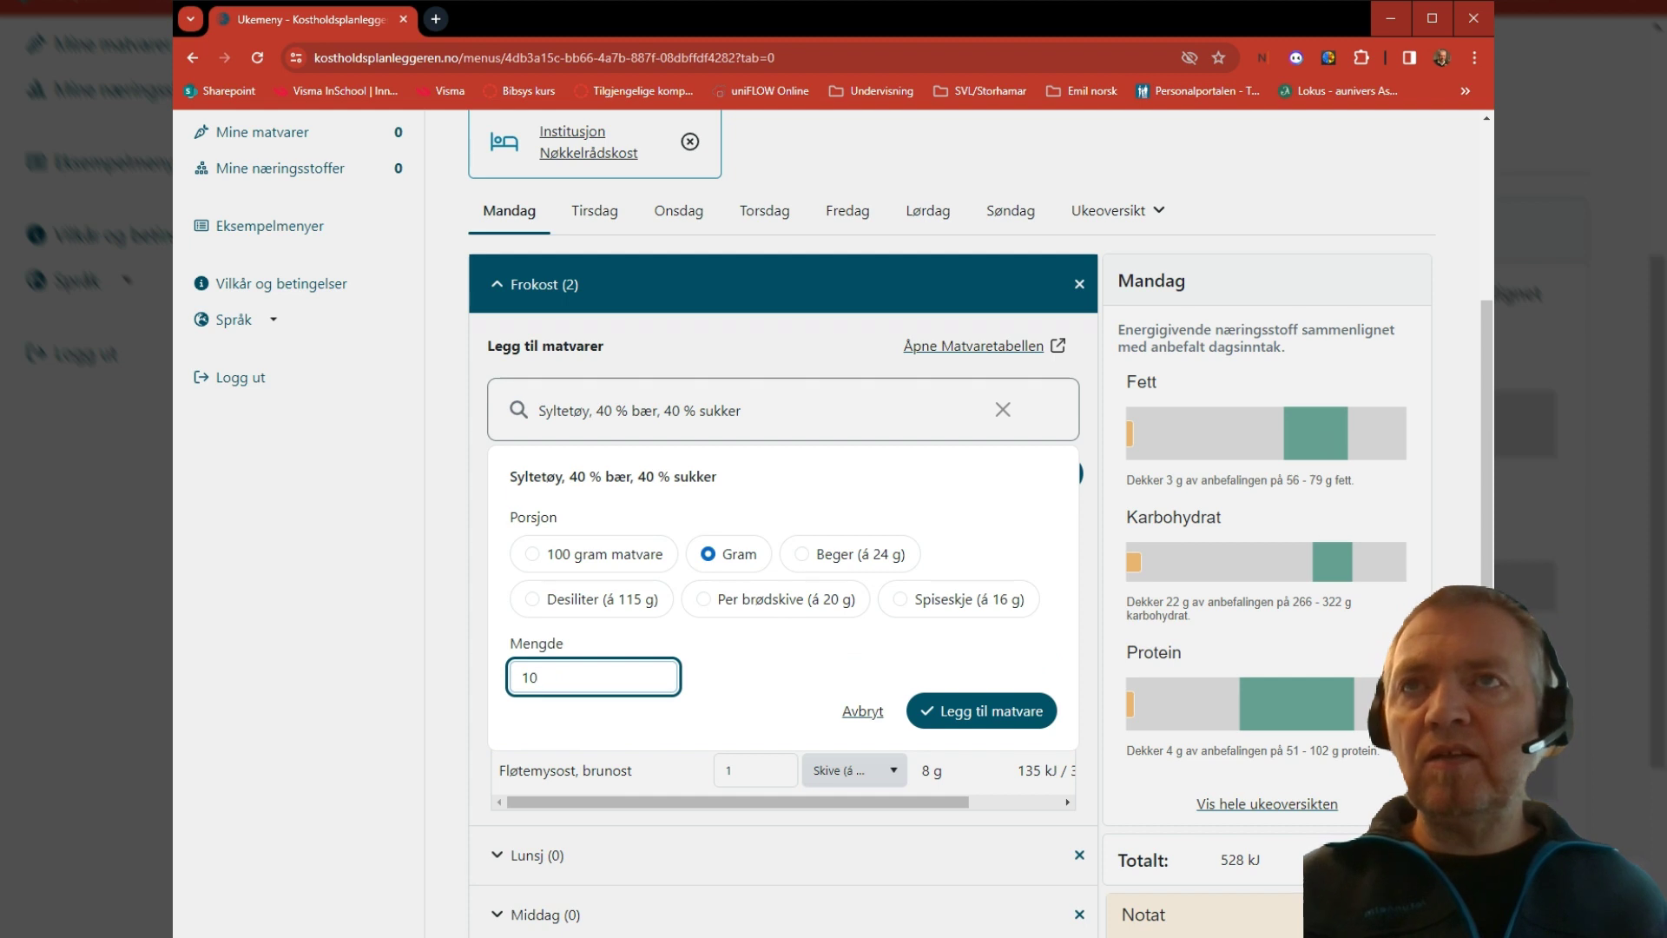
{"action": "left_click", "coordinate": [987, 717]}
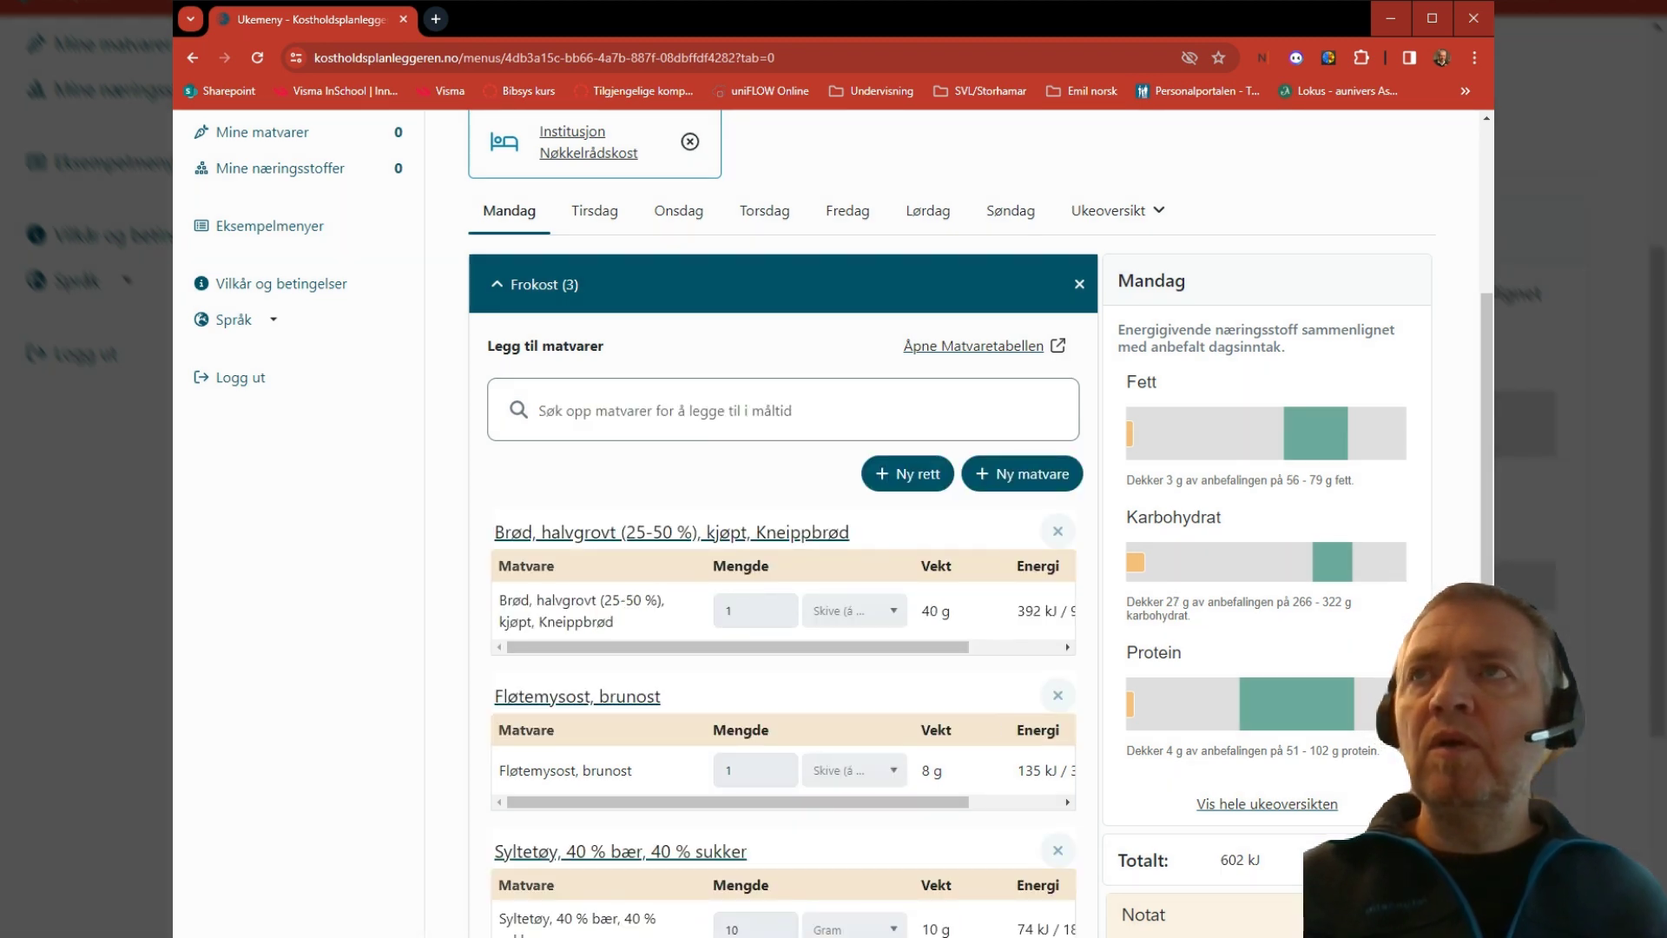
- Search for soft and add 1 portion (Per brødskive á 5 g) of "Margarin, Soft Flora, original" to Monday's breakfast
{"action": "left_click", "coordinate": [638, 422]}
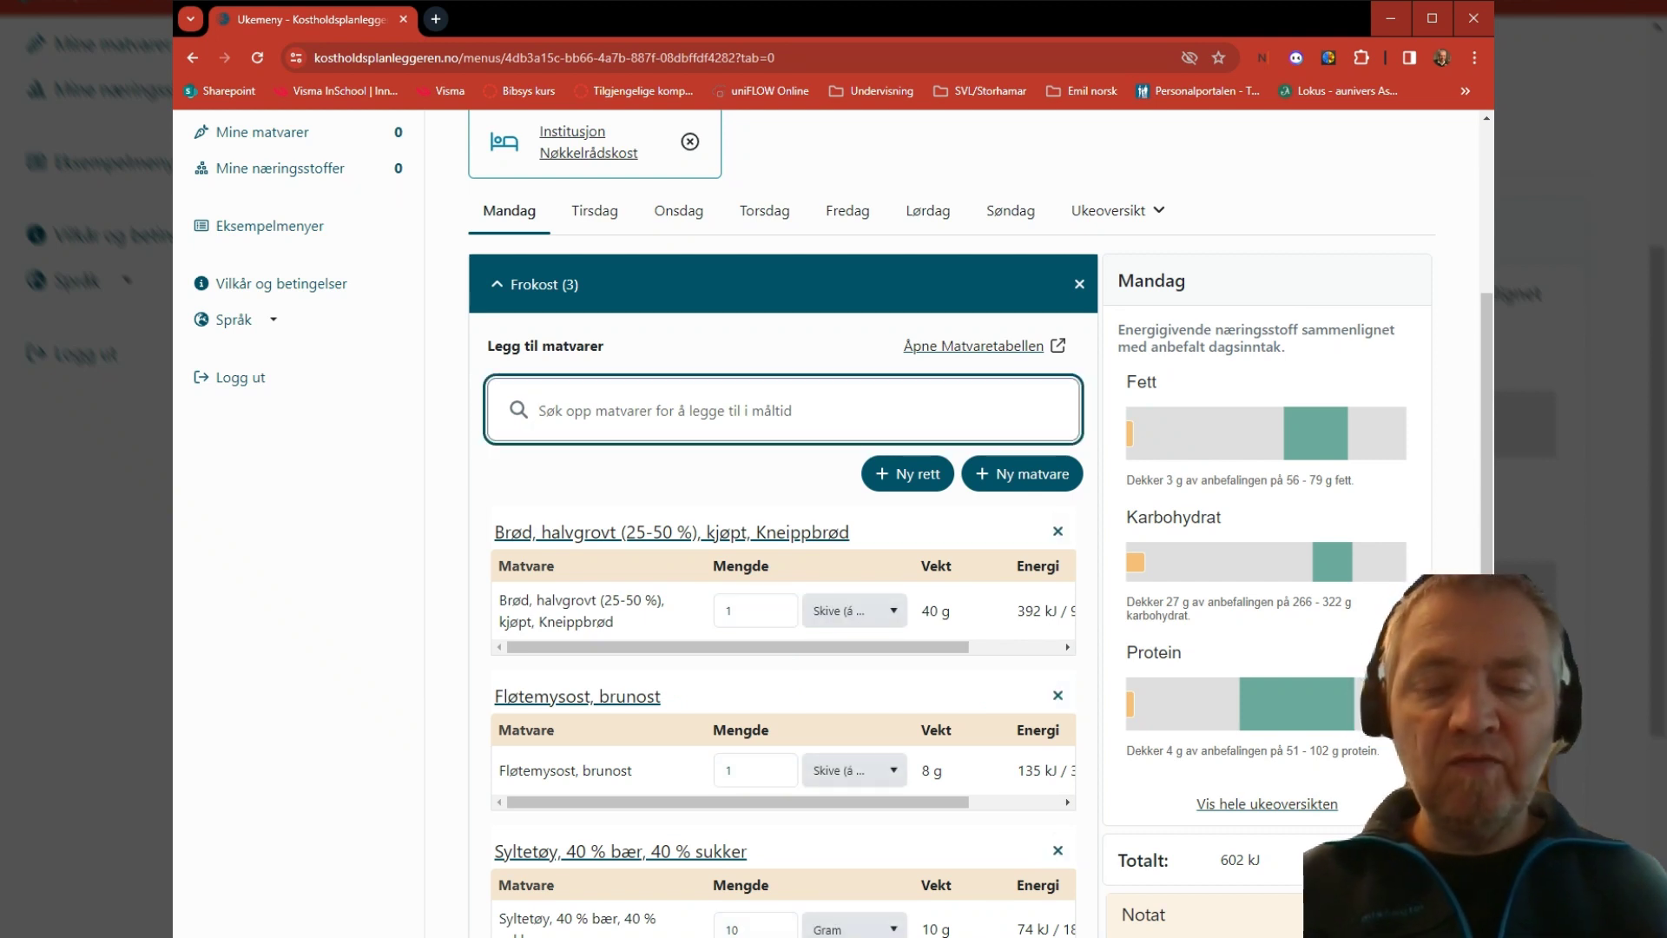
{"action": "type", "text": "soft"}
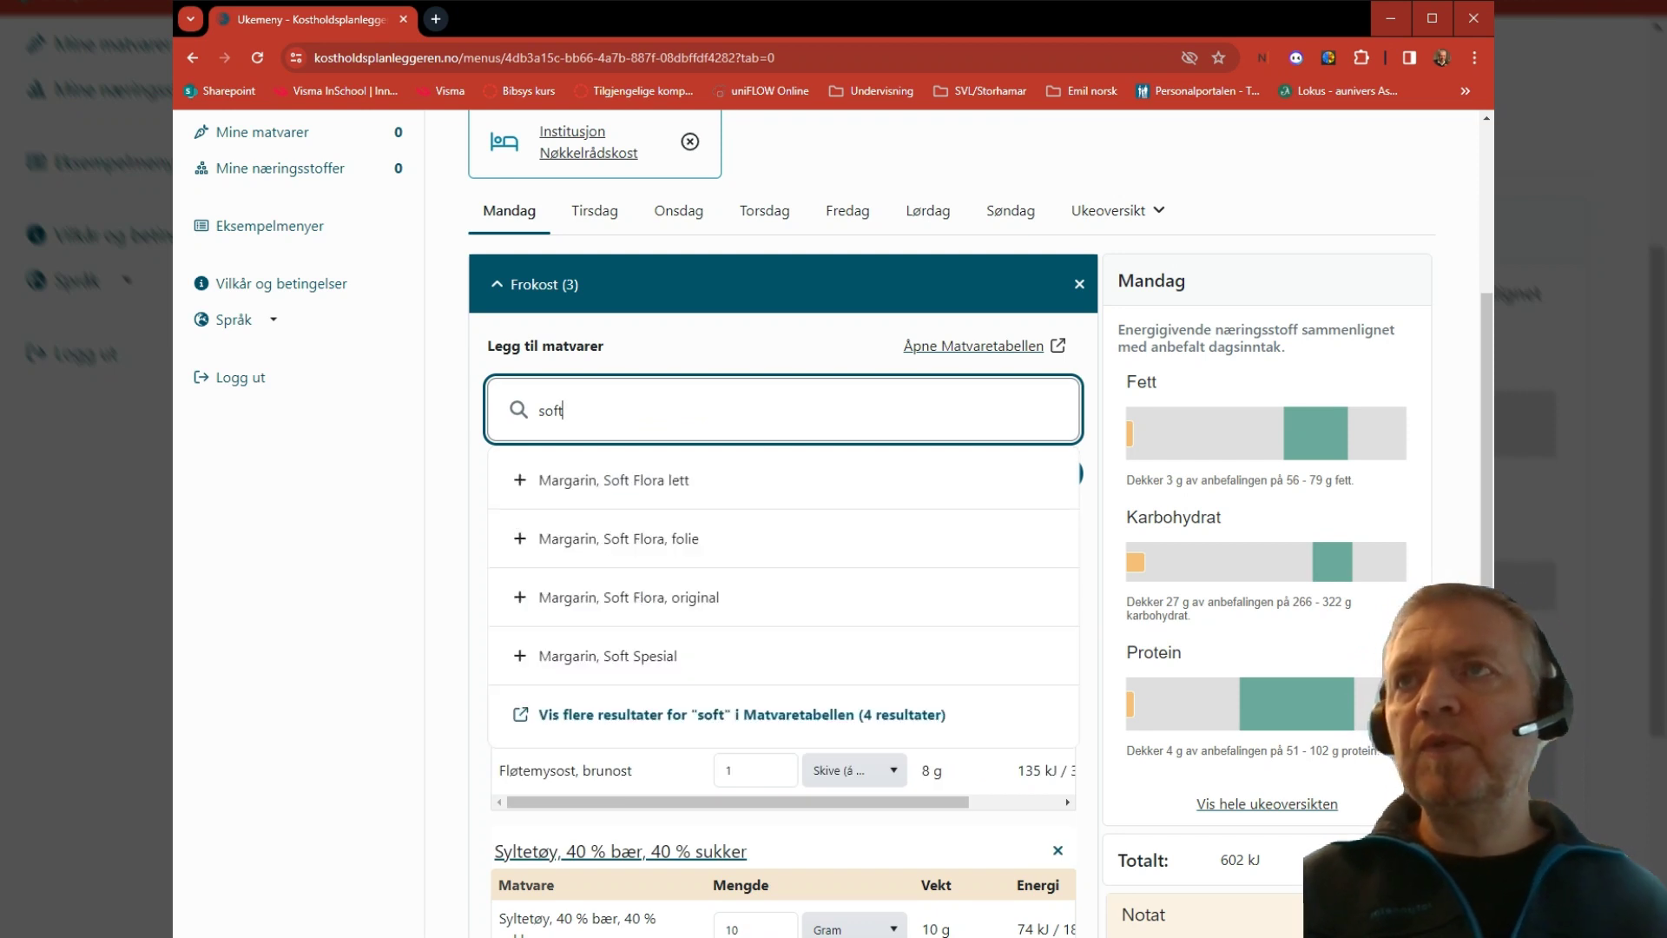
{"action": "left_click", "coordinate": [647, 609]}
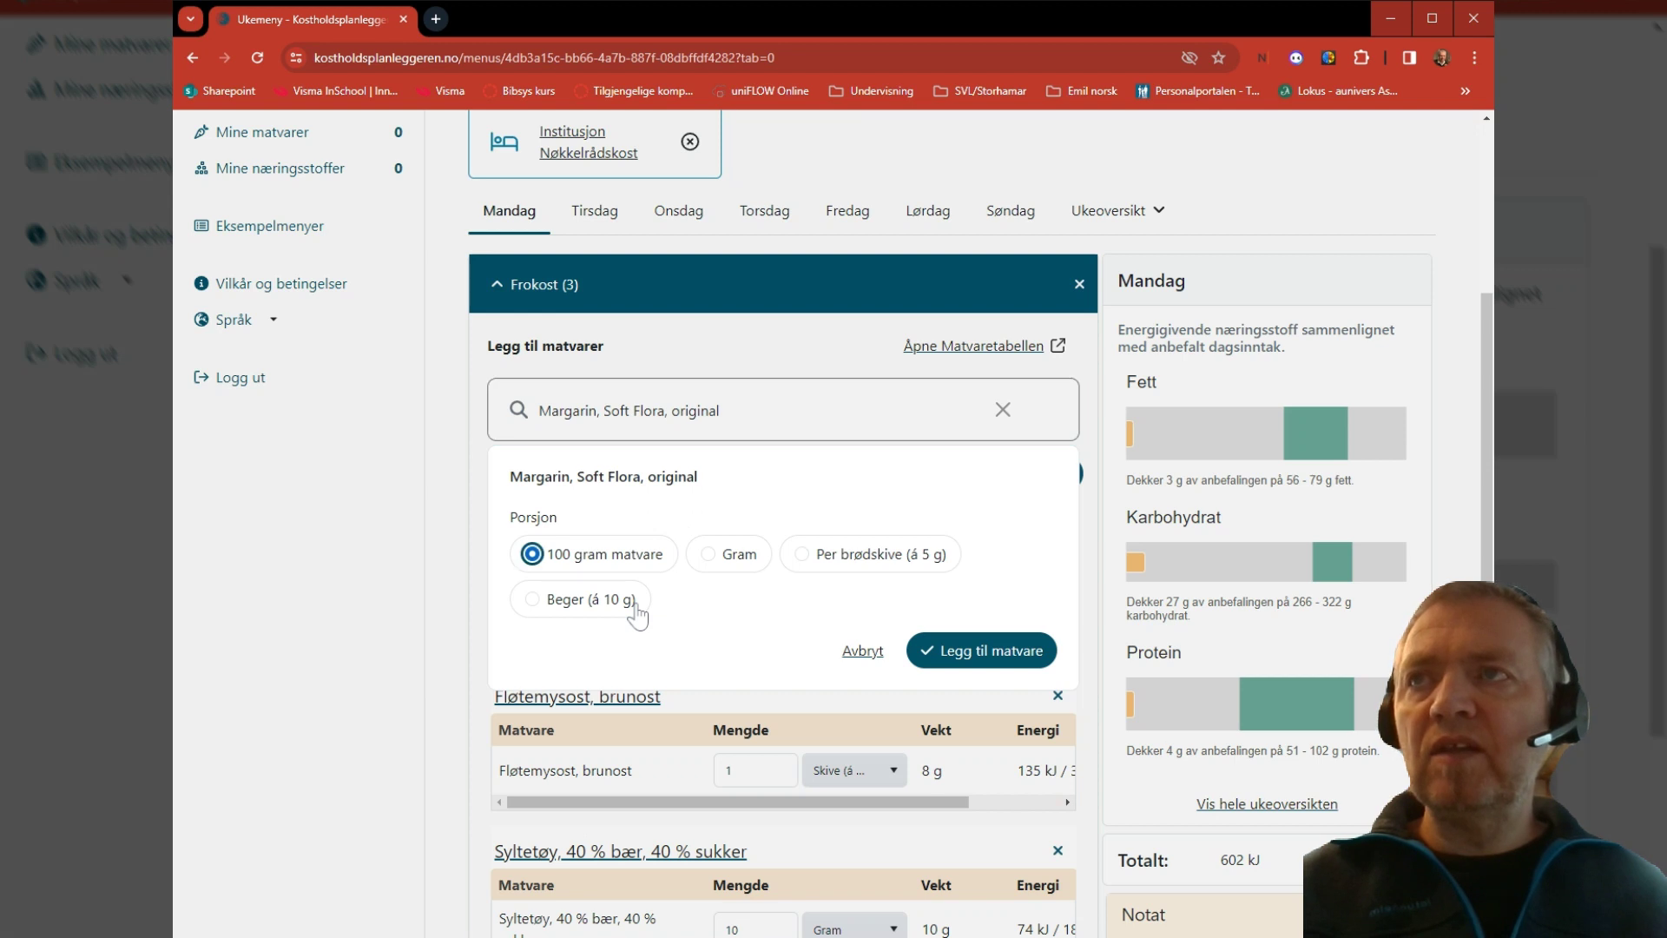
{"action": "left_click", "coordinate": [802, 557]}
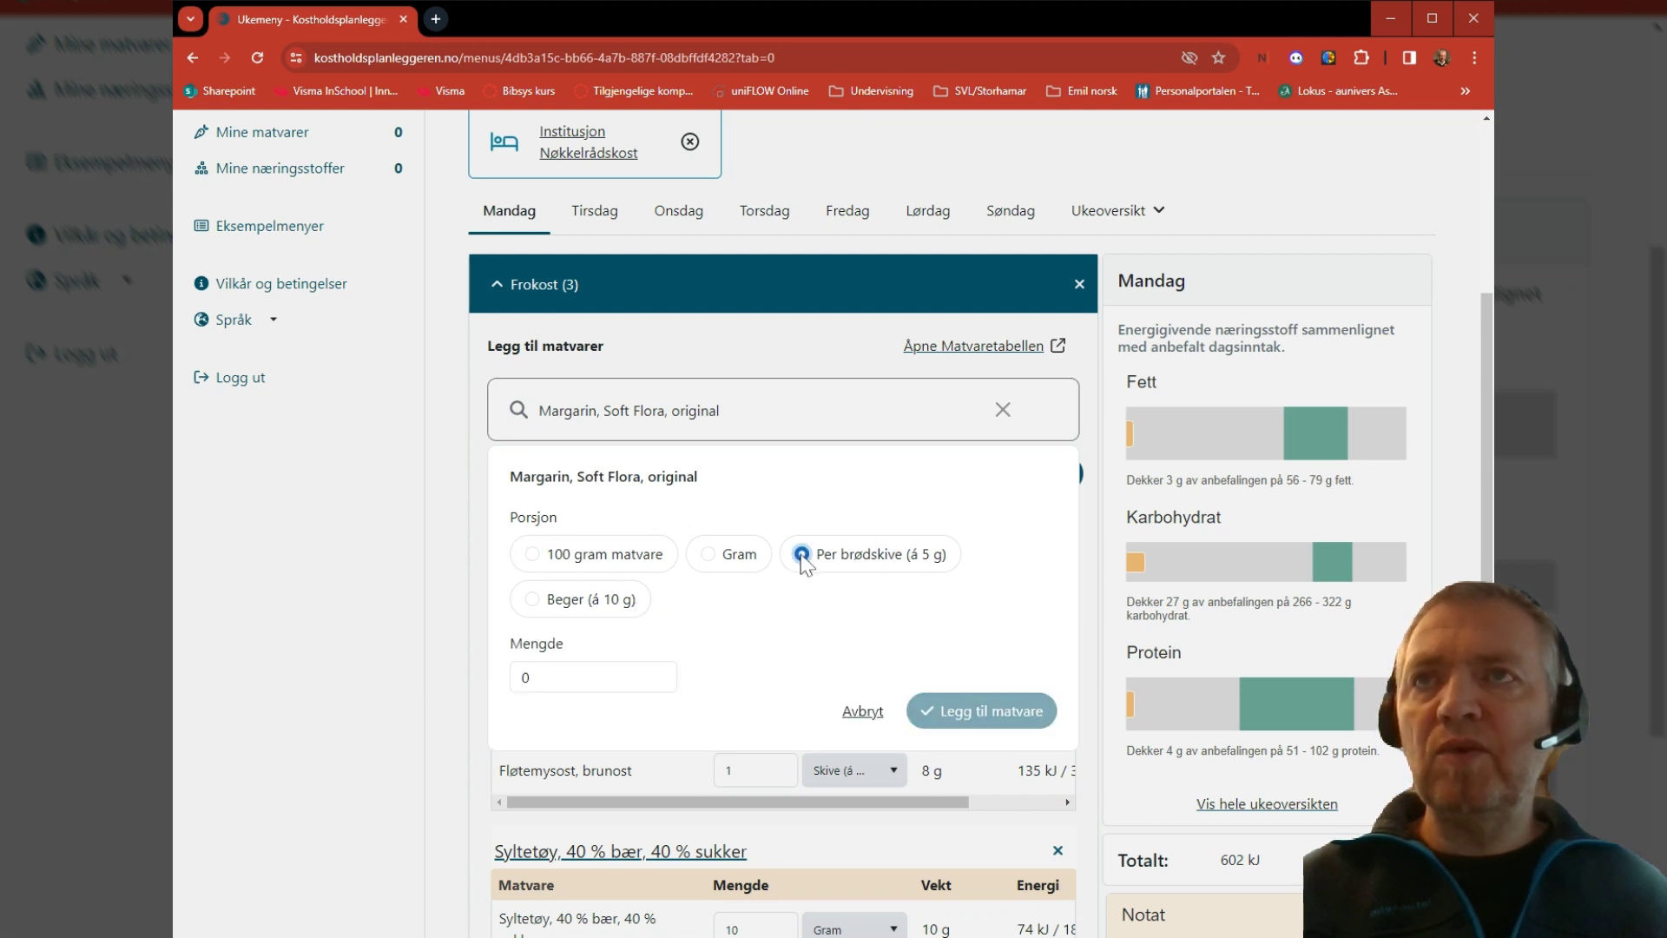
{"action": "left_click", "coordinate": [519, 682]}
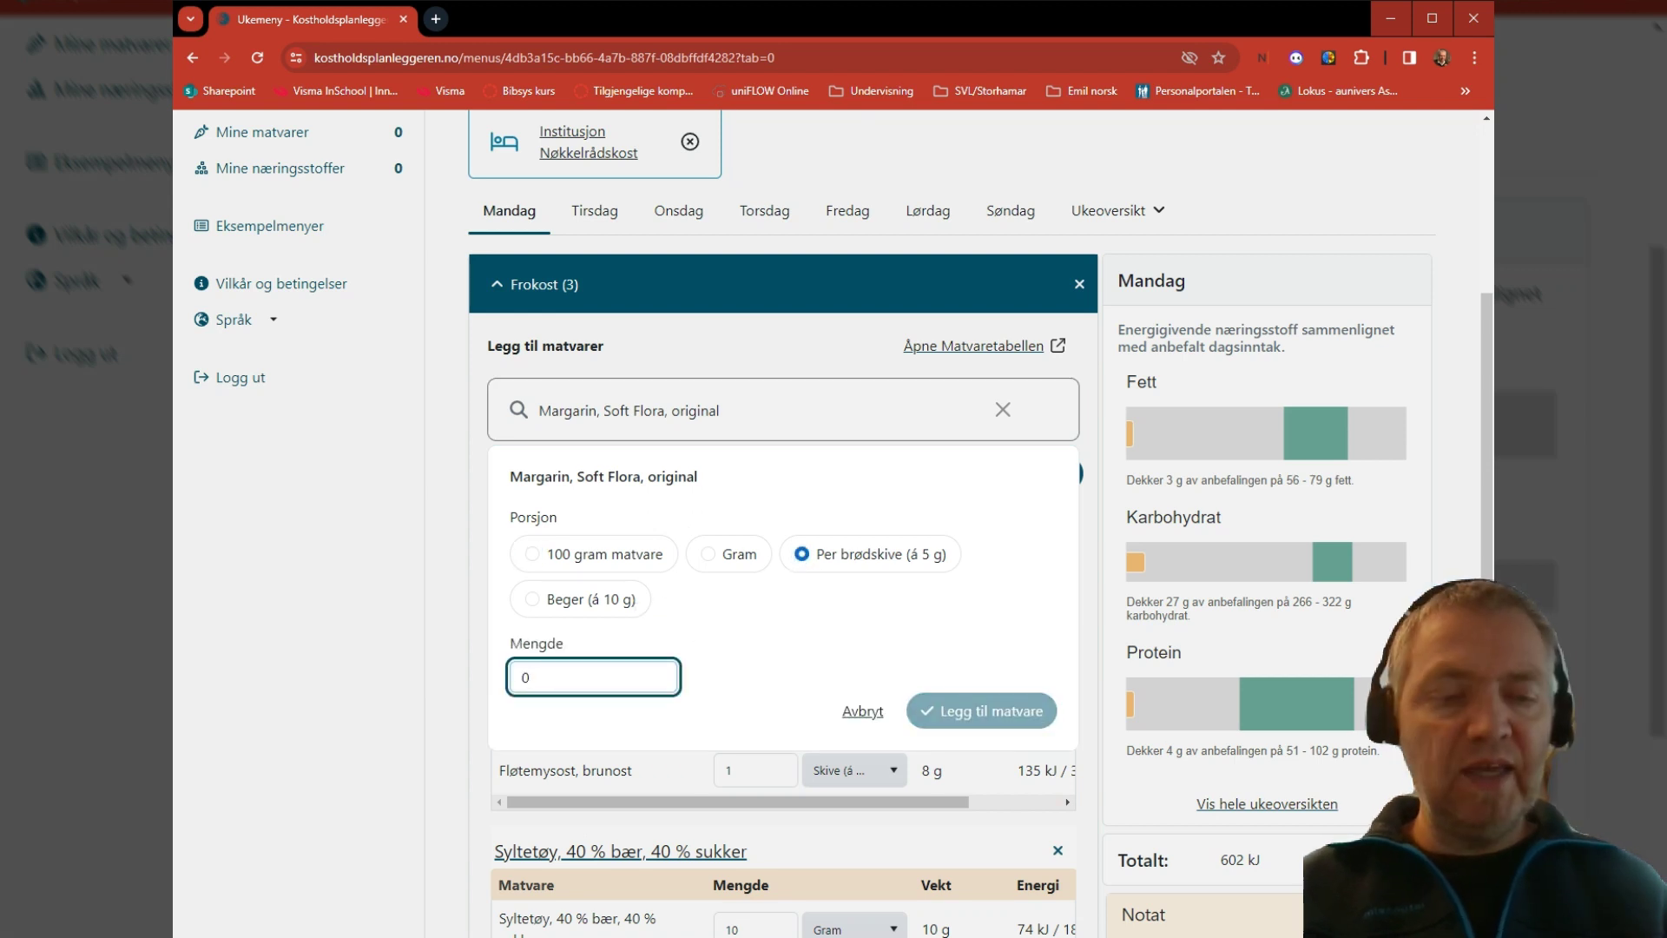
{"action": "key", "text": "BackSpace"}
{"action": "type", "text": "1"}
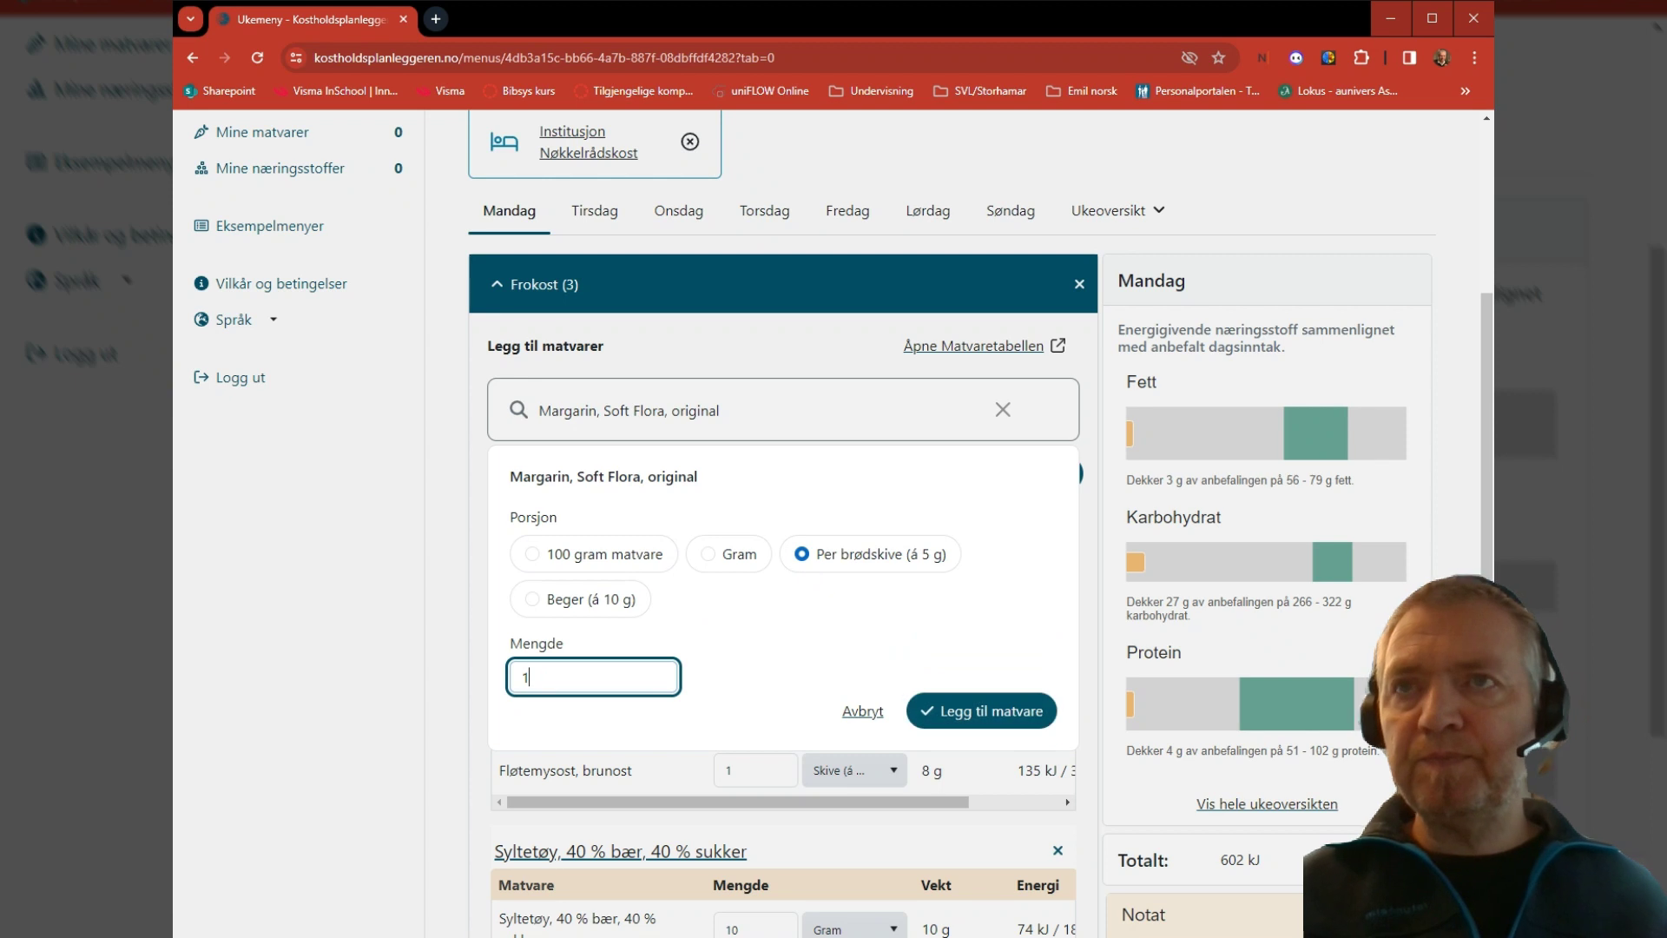
{"action": "left_click", "coordinate": [995, 724]}
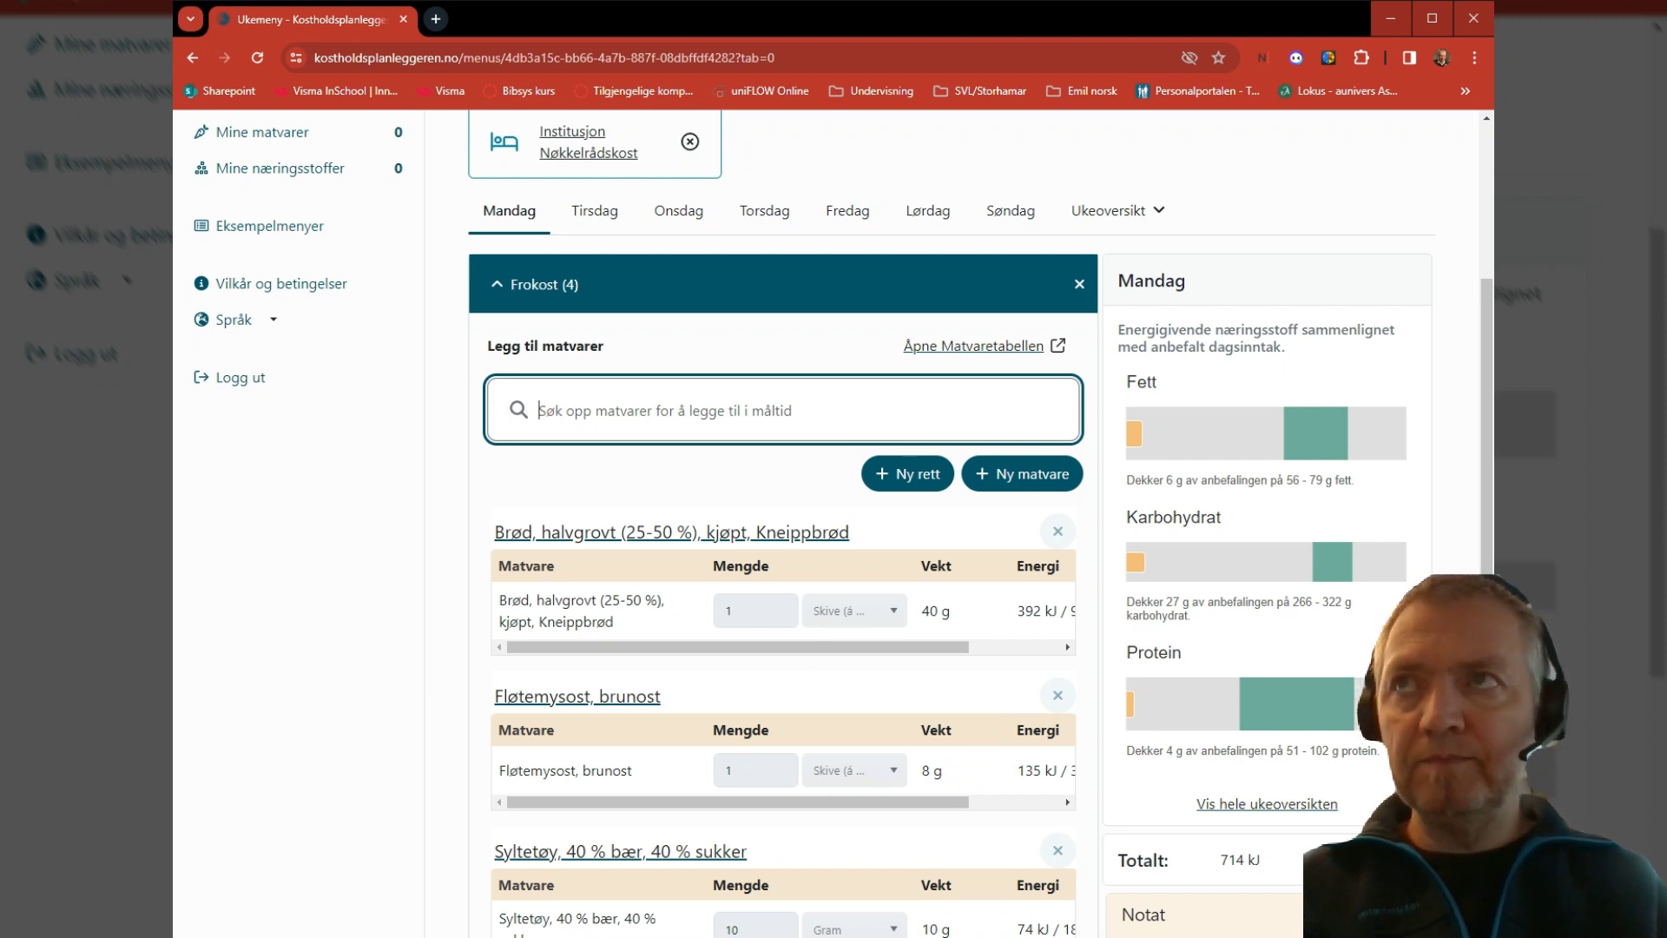
{"action": "type", "text": "lettmelk"}
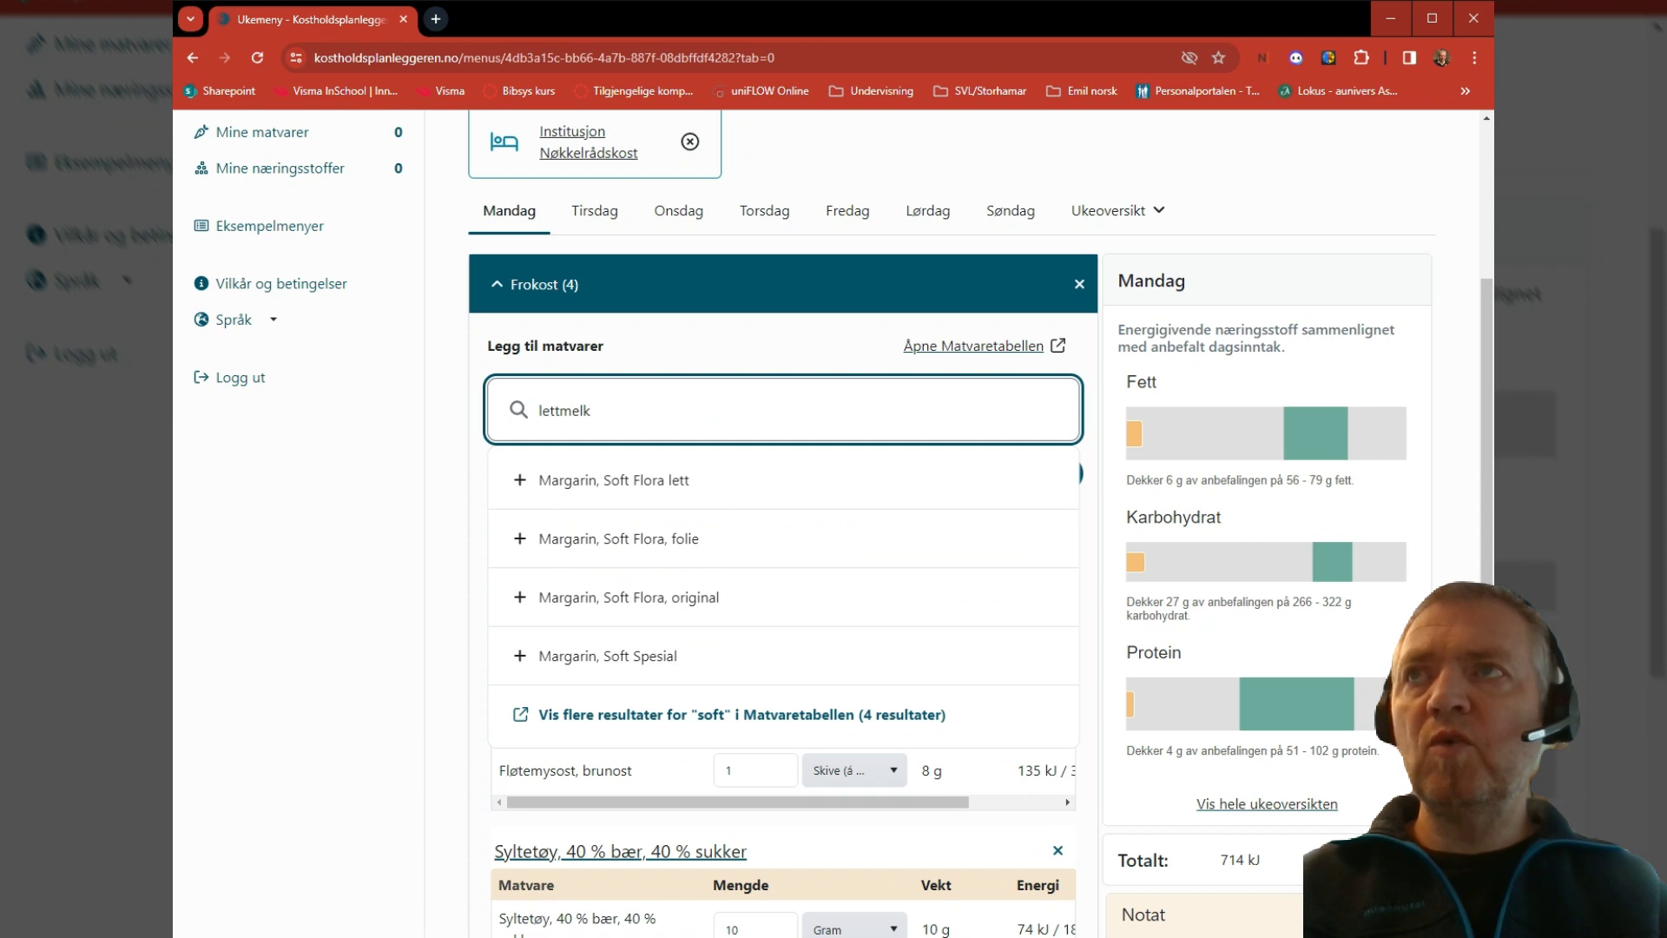
{"action": "key", "text": "BackSpace"}
{"action": "key", "text": "BackSpace"}
{"action": "key", "text": "BackSpace"}
{"action": "key", "text": "BackSpace"}
{"action": "key", "text": "BackSpace"}
{"action": "key", "text": "BackSpace"}
{"action": "key", "text": "BackSpace"}
{"action": "key", "text": "BackSpace"}
{"action": "type", "text": "m"}
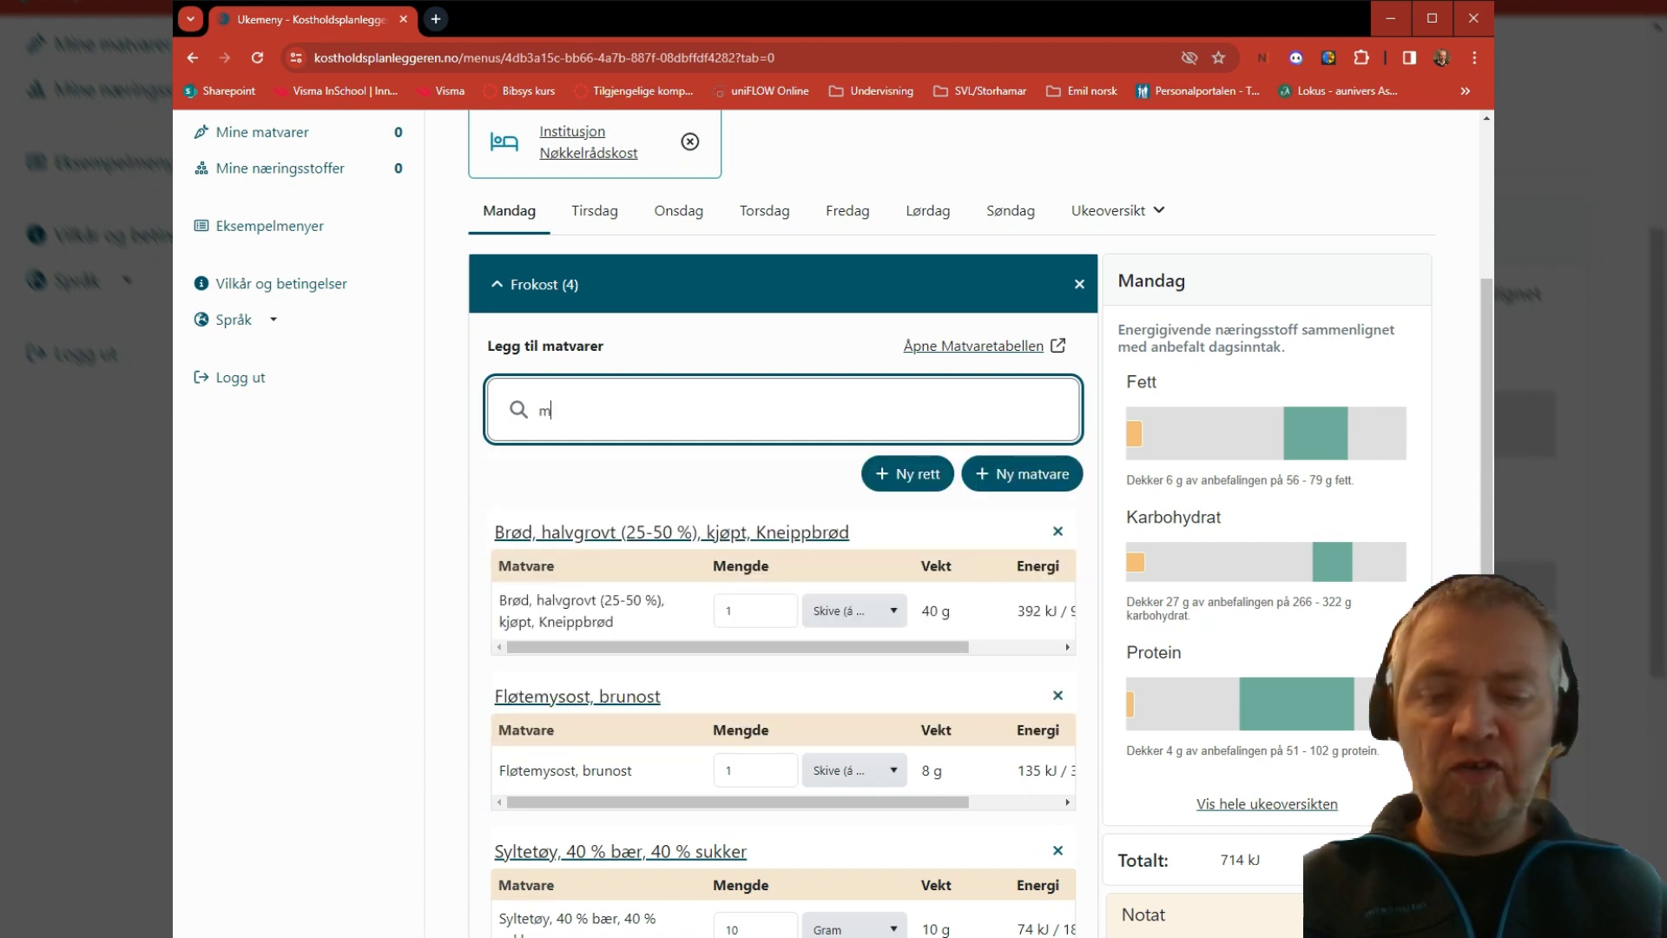
{"action": "type", "text": "elk"}
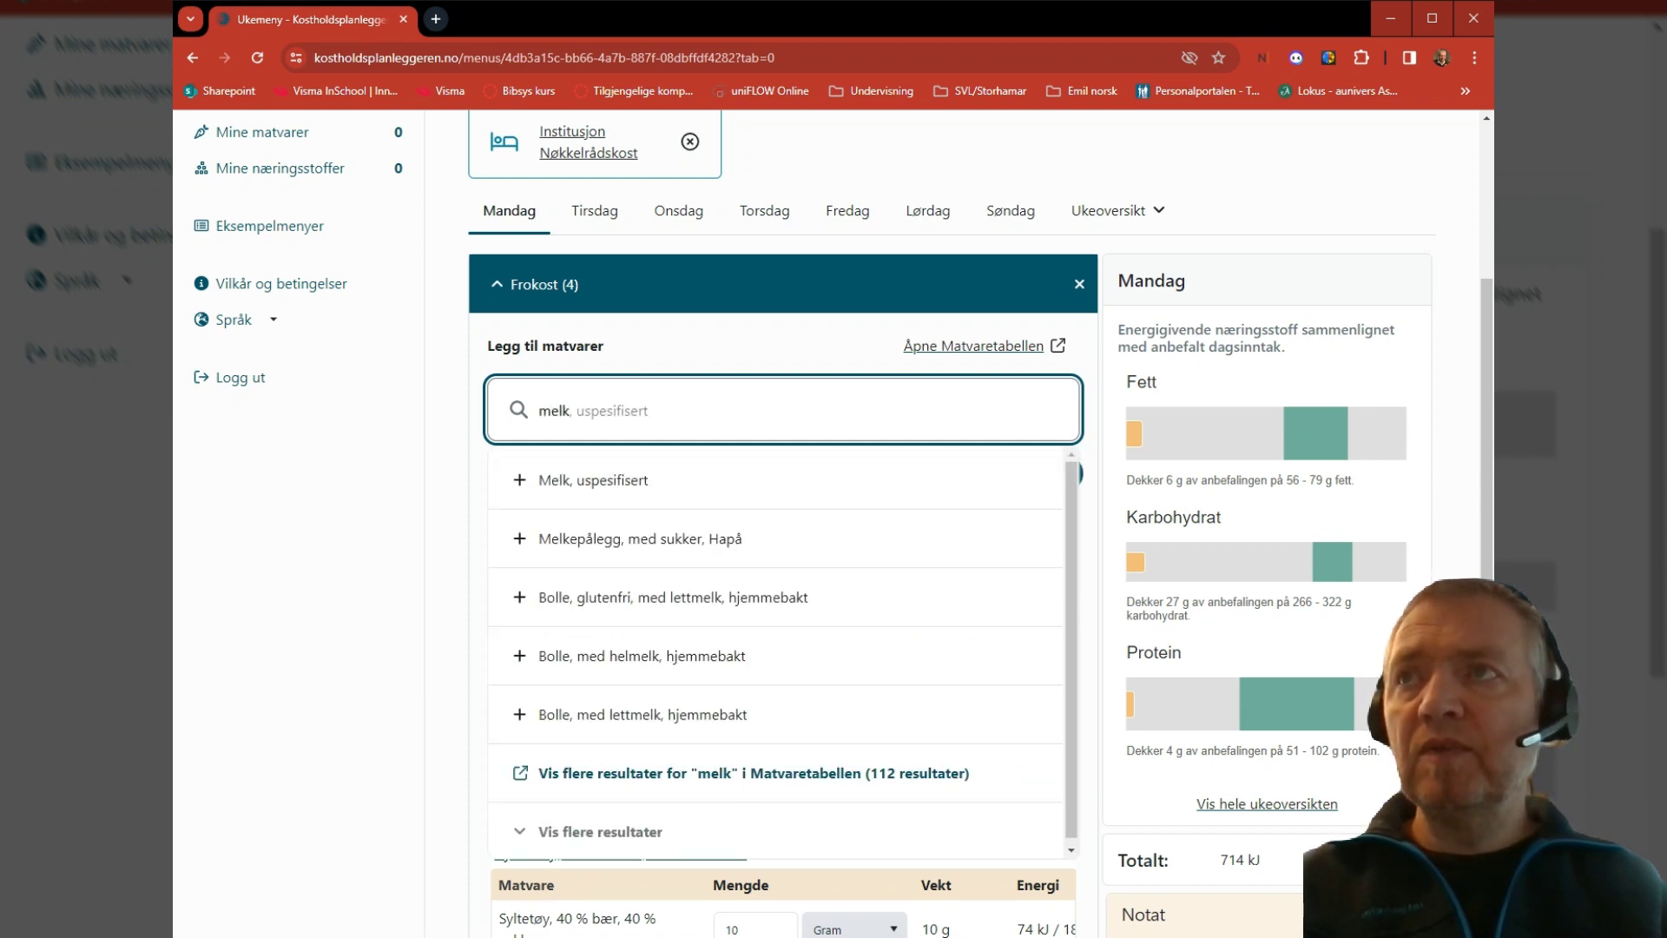
{"action": "key", "text": "BackSpace"}
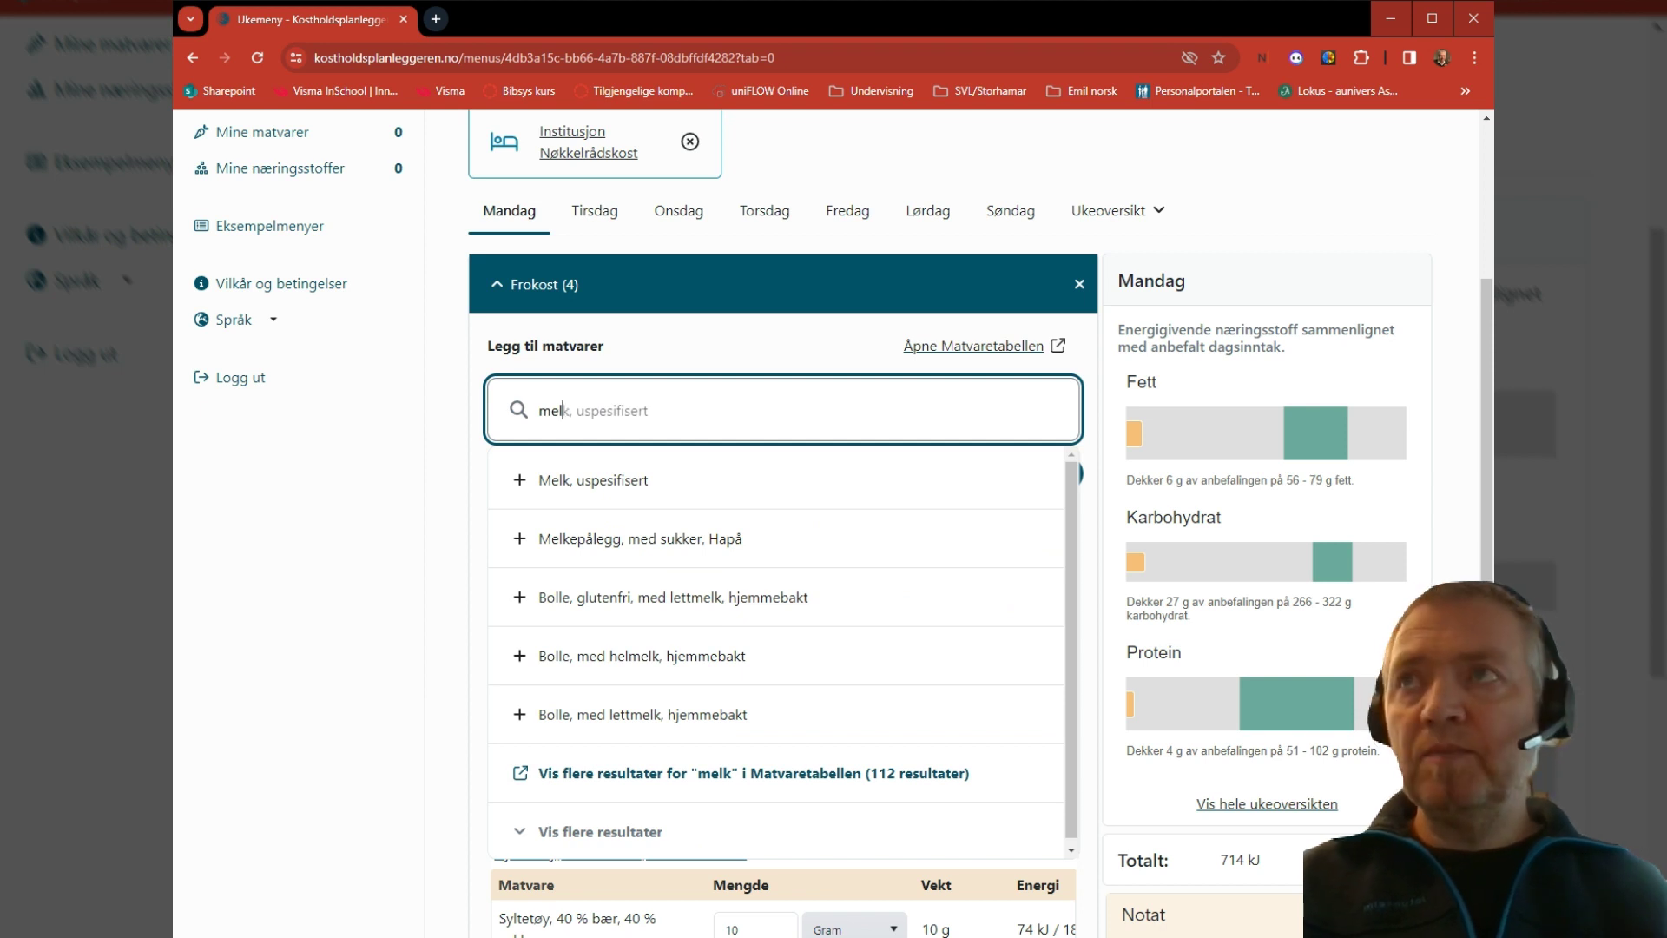
{"action": "key", "text": "BackSpace"}
{"action": "key", "text": "BackSpace"}
{"action": "key", "text": "BackSpace"}
- Find lettmelk and add 1,5 Desiliter (á 100 g) of "Lettmelk, 0,5 % fett, vitamin D, Q-meieriene" to Monday's breakfast
{"action": "type", "text": "lettm"}
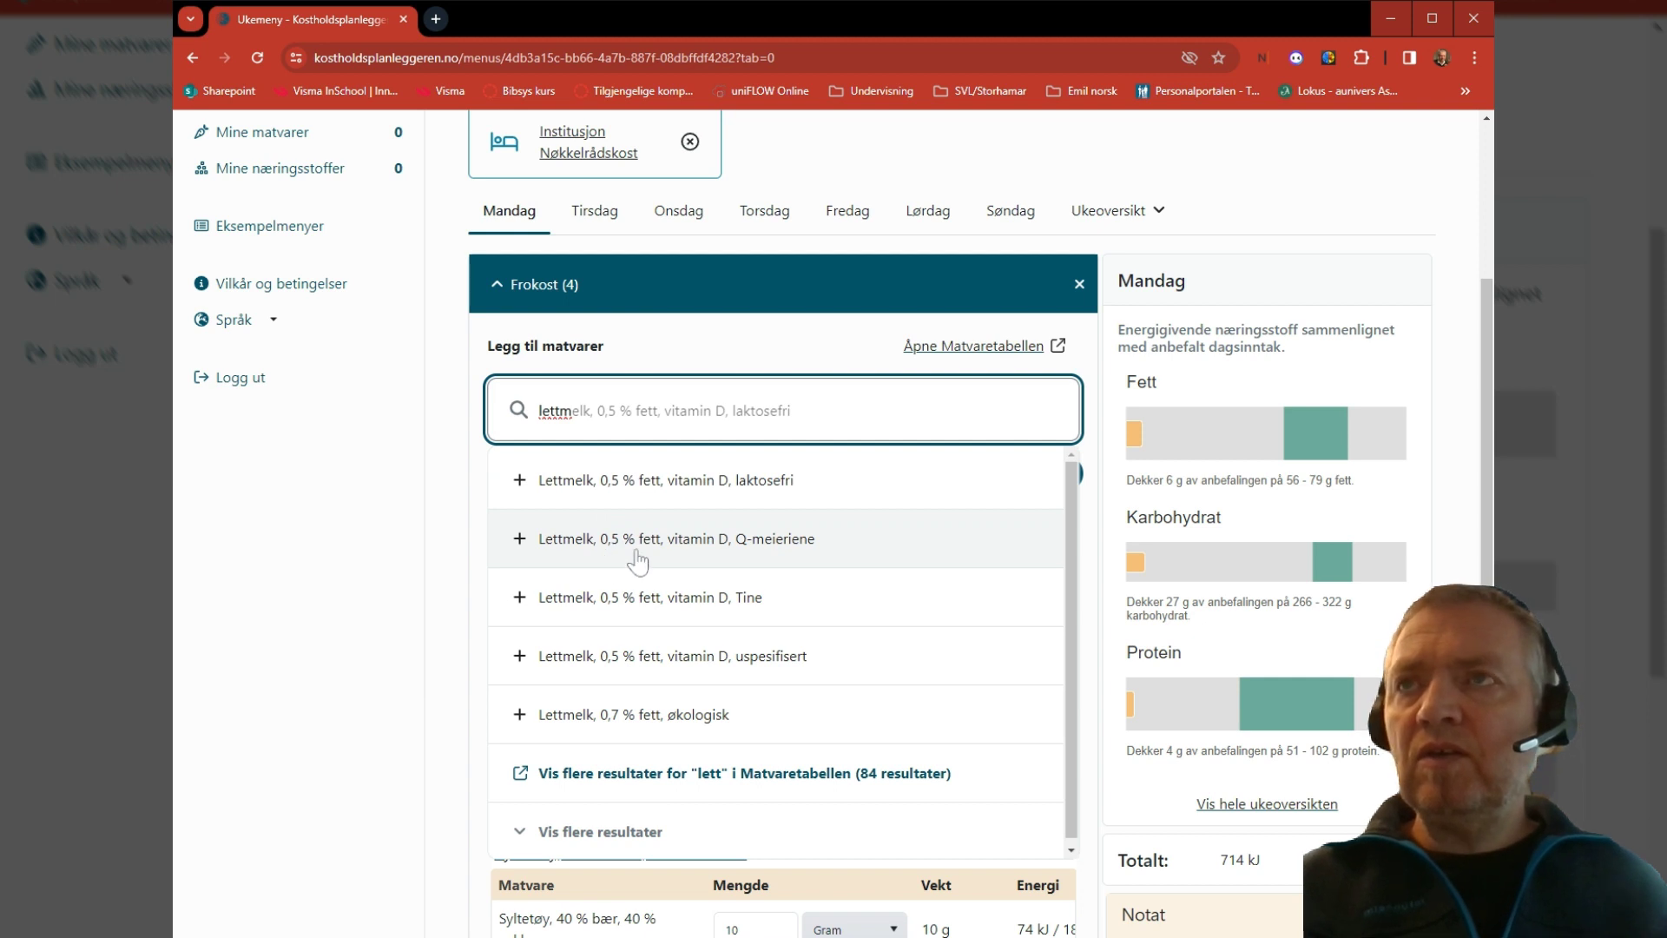
{"action": "left_click", "coordinate": [693, 550]}
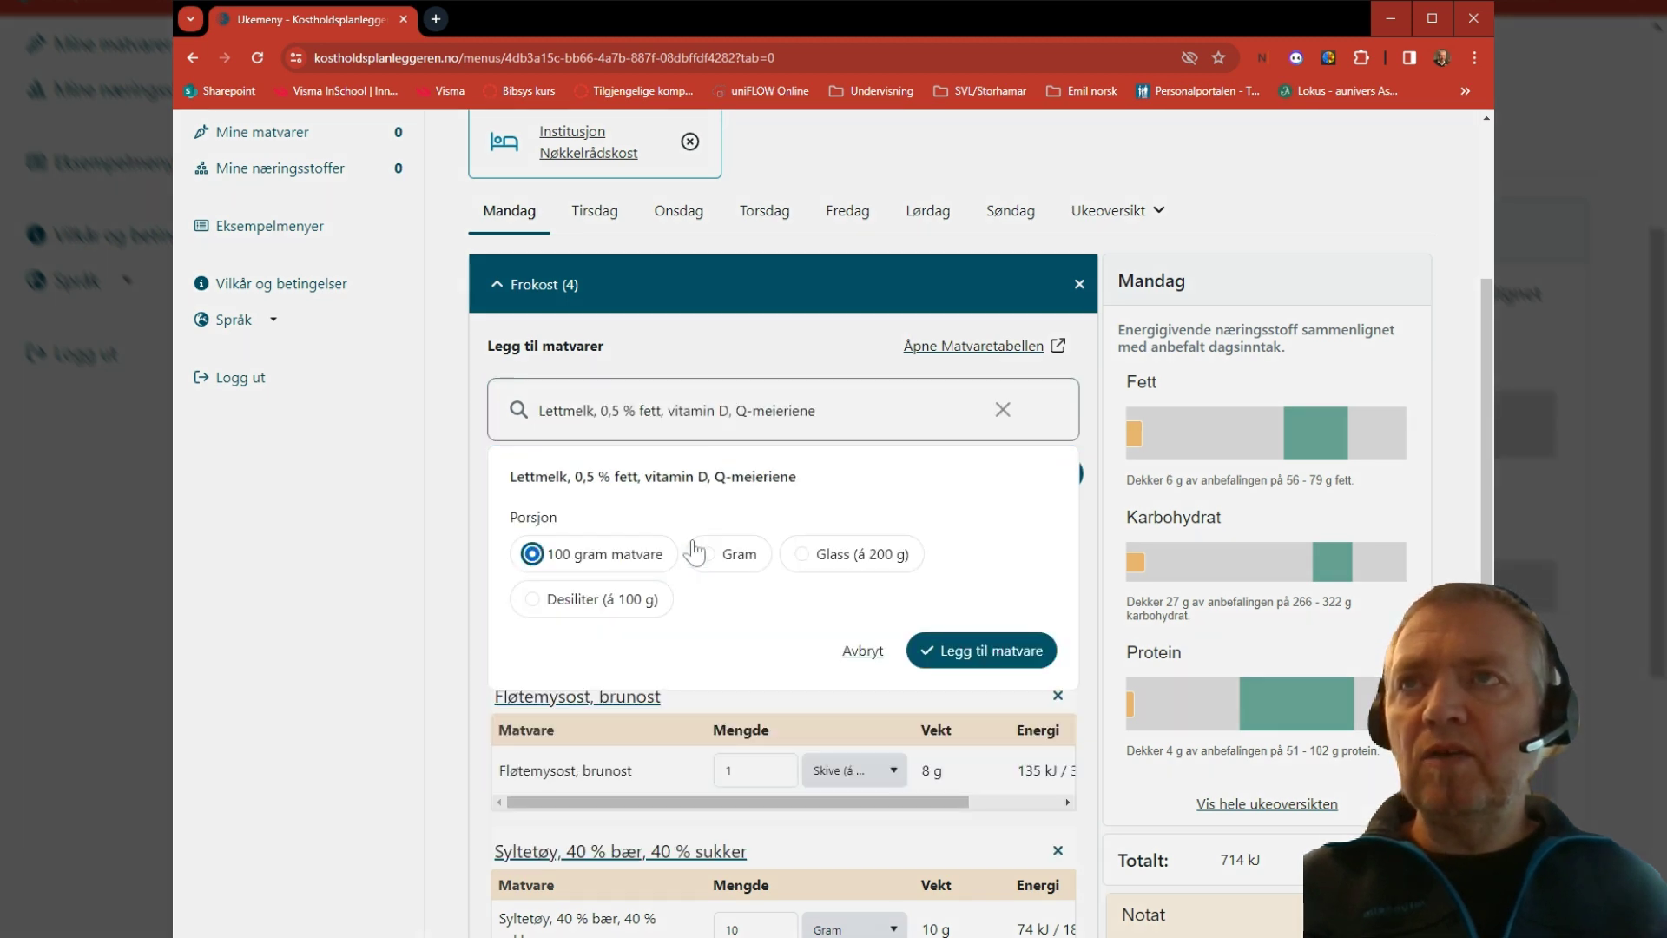
{"action": "left_click", "coordinate": [801, 555]}
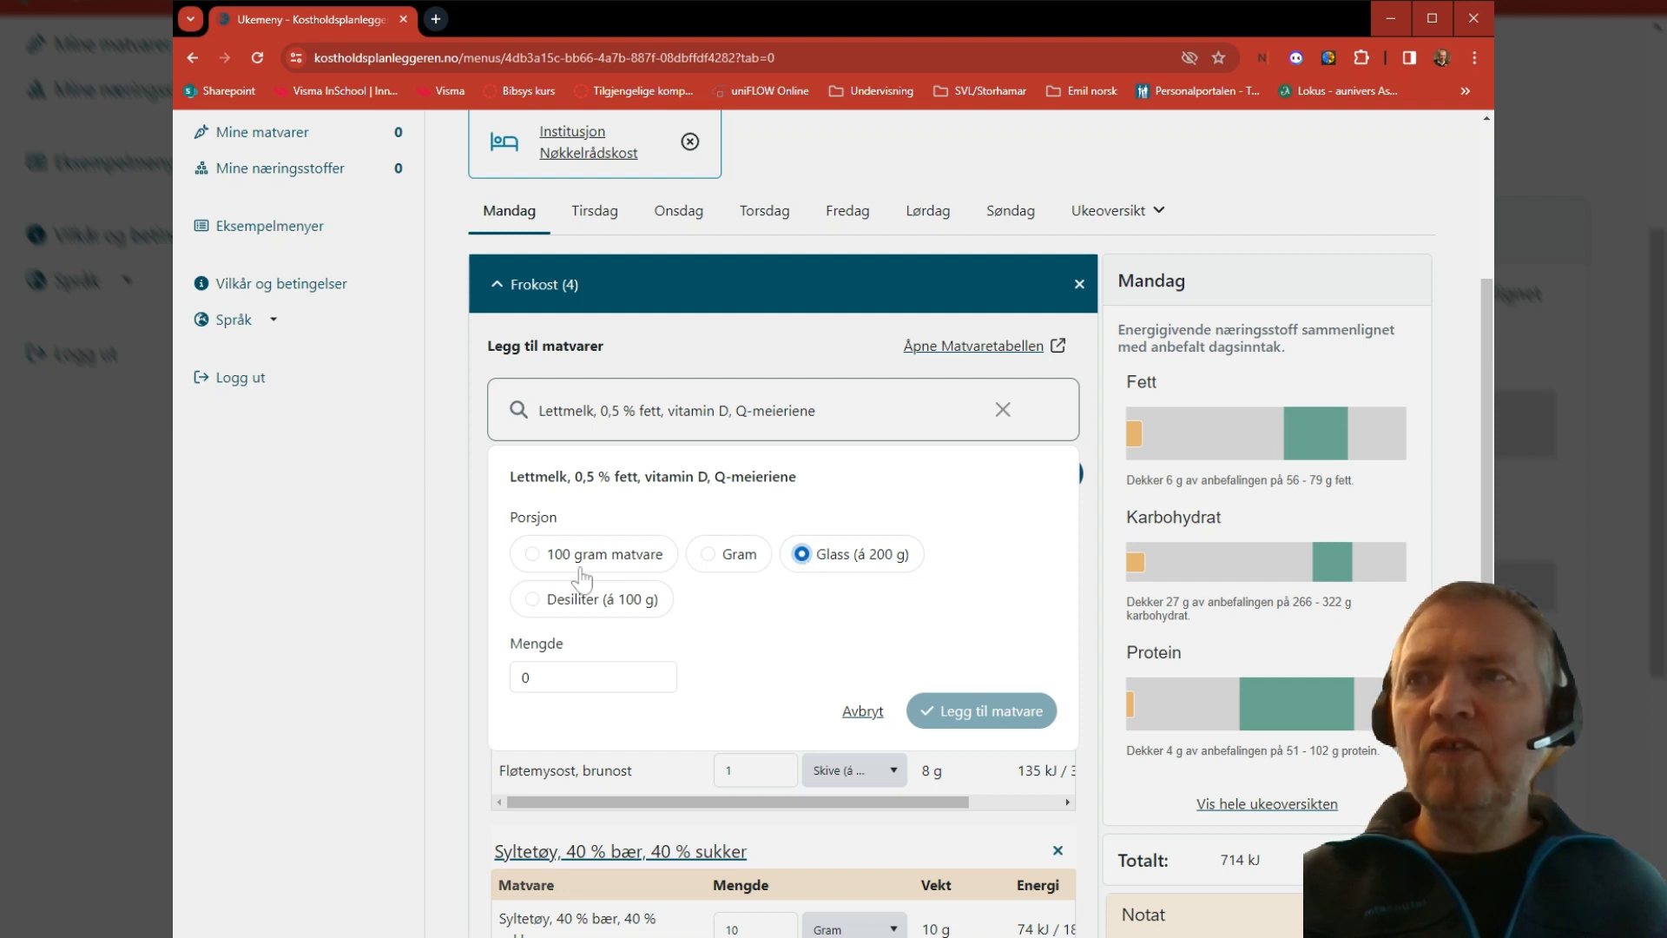
{"action": "left_click", "coordinate": [533, 601]}
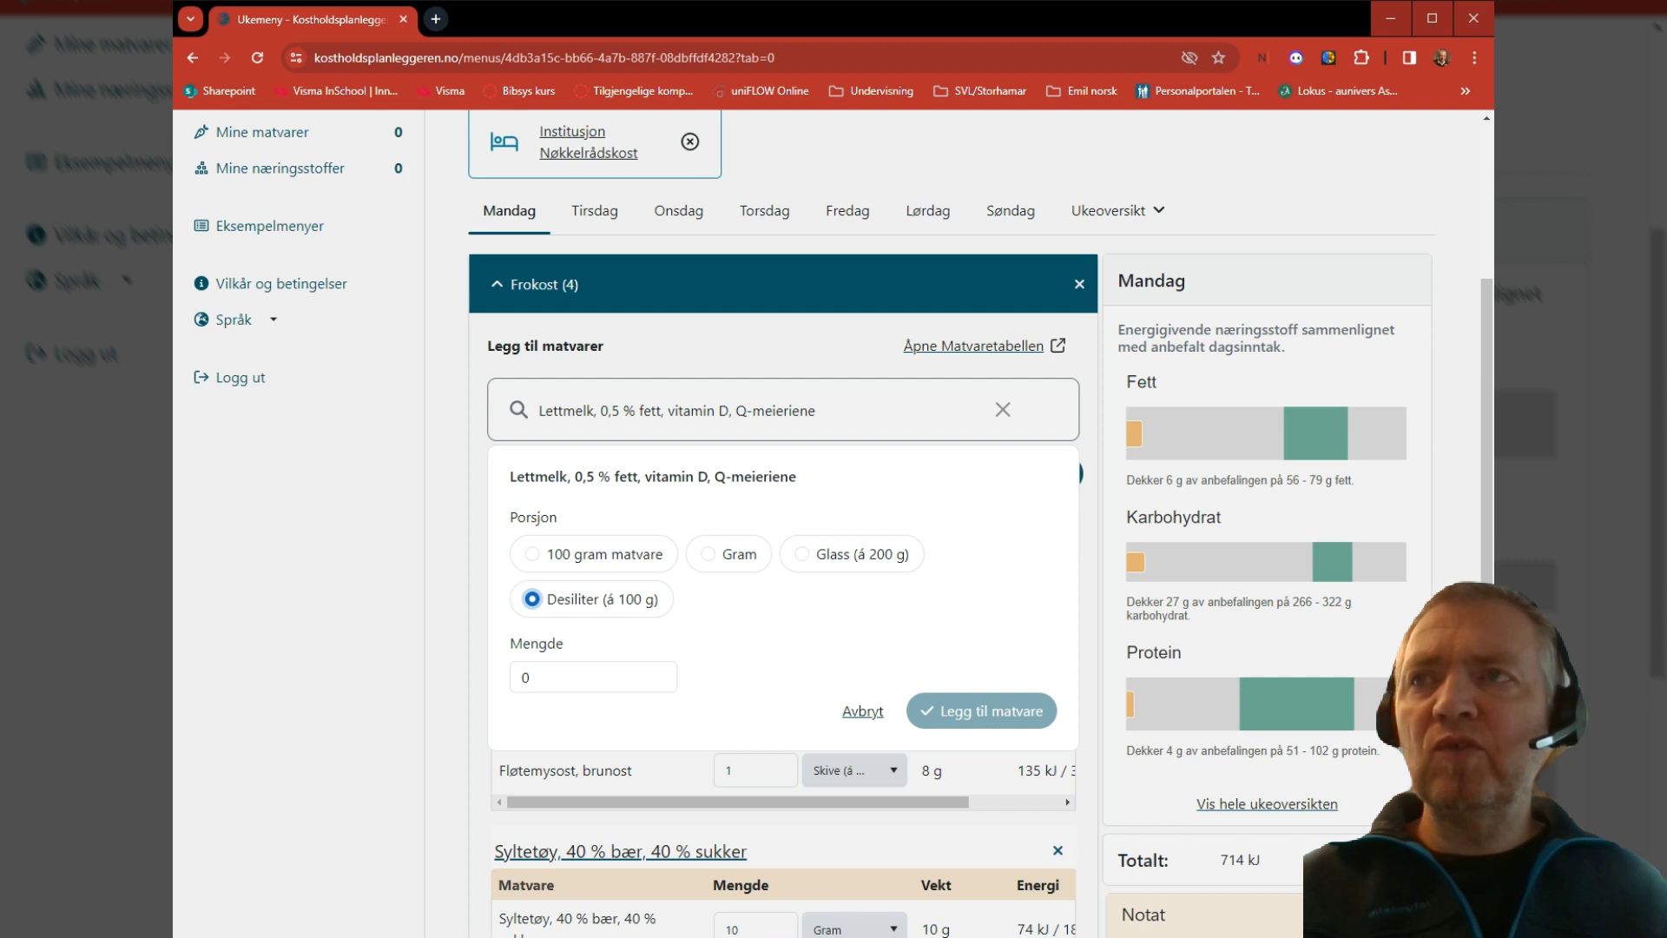
{"action": "left_click", "coordinate": [593, 677]}
{"action": "key", "text": "BackSpace"}
{"action": "type", "text": "1,"}
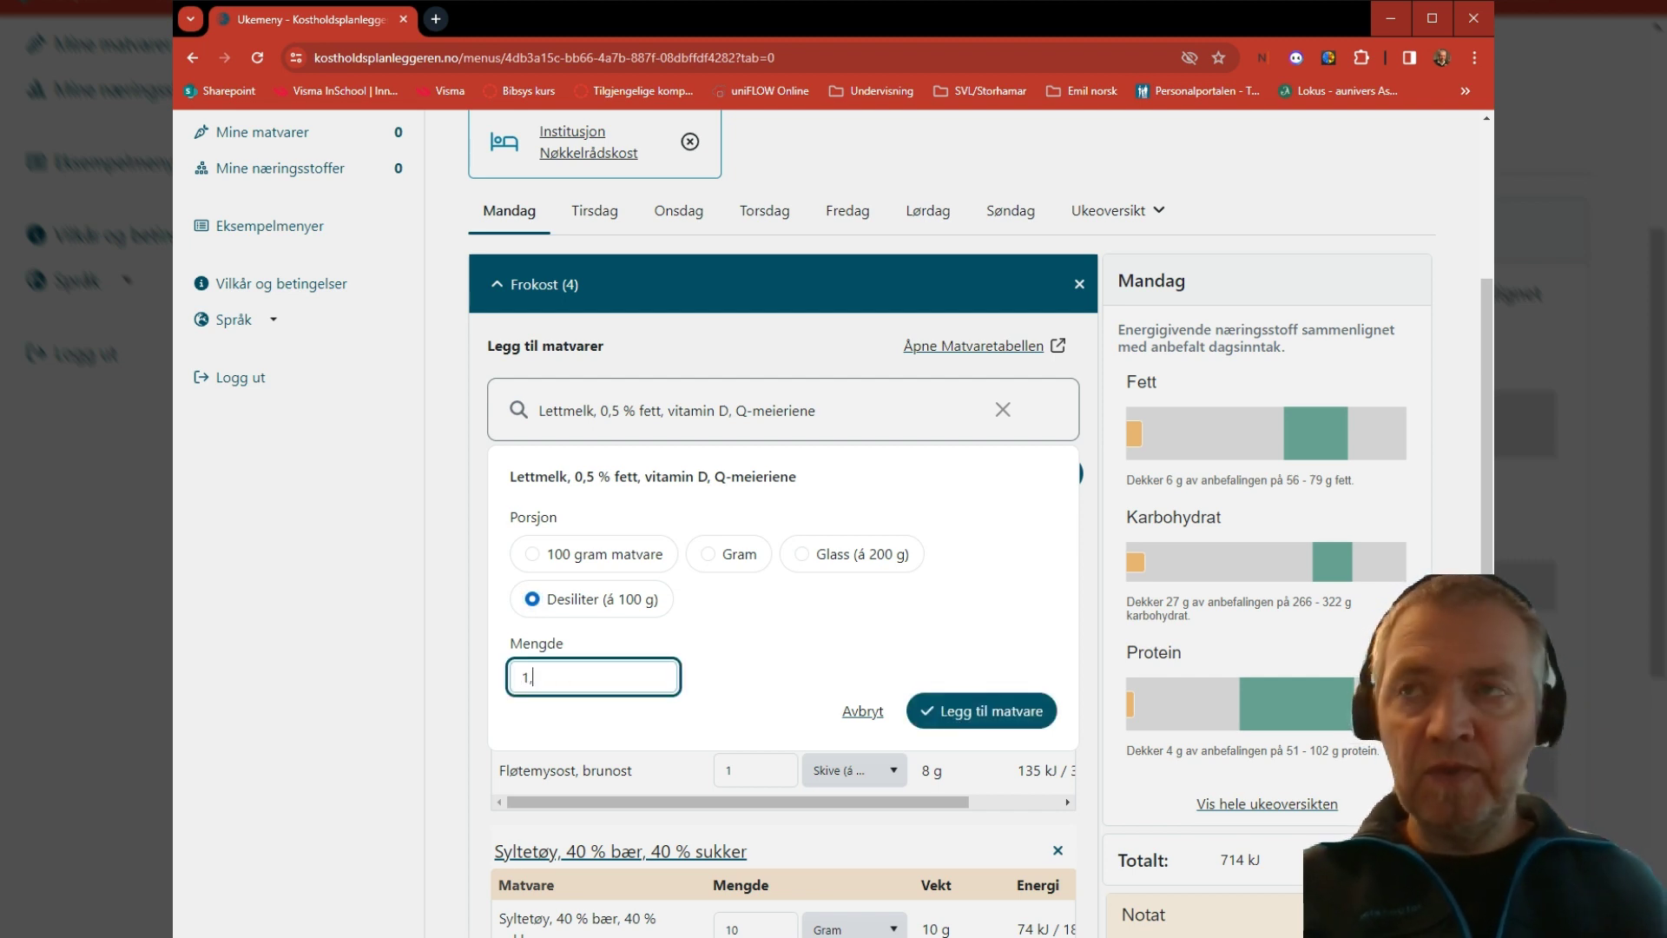
{"action": "type", "text": "5"}
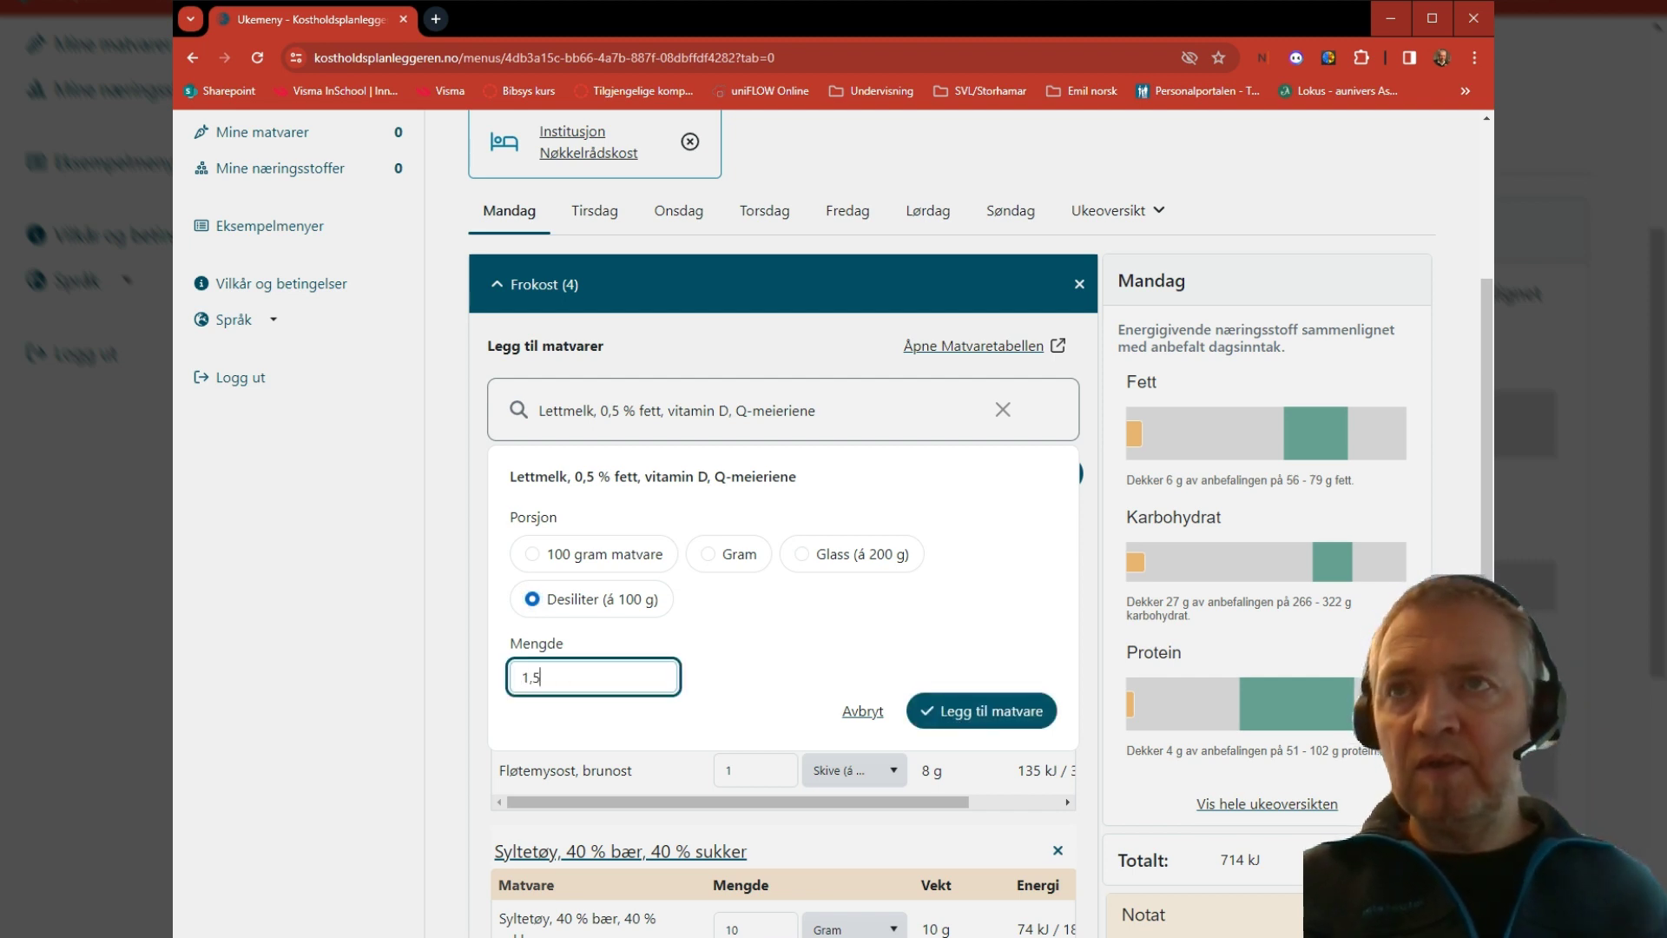
{"action": "left_click", "coordinate": [994, 722]}
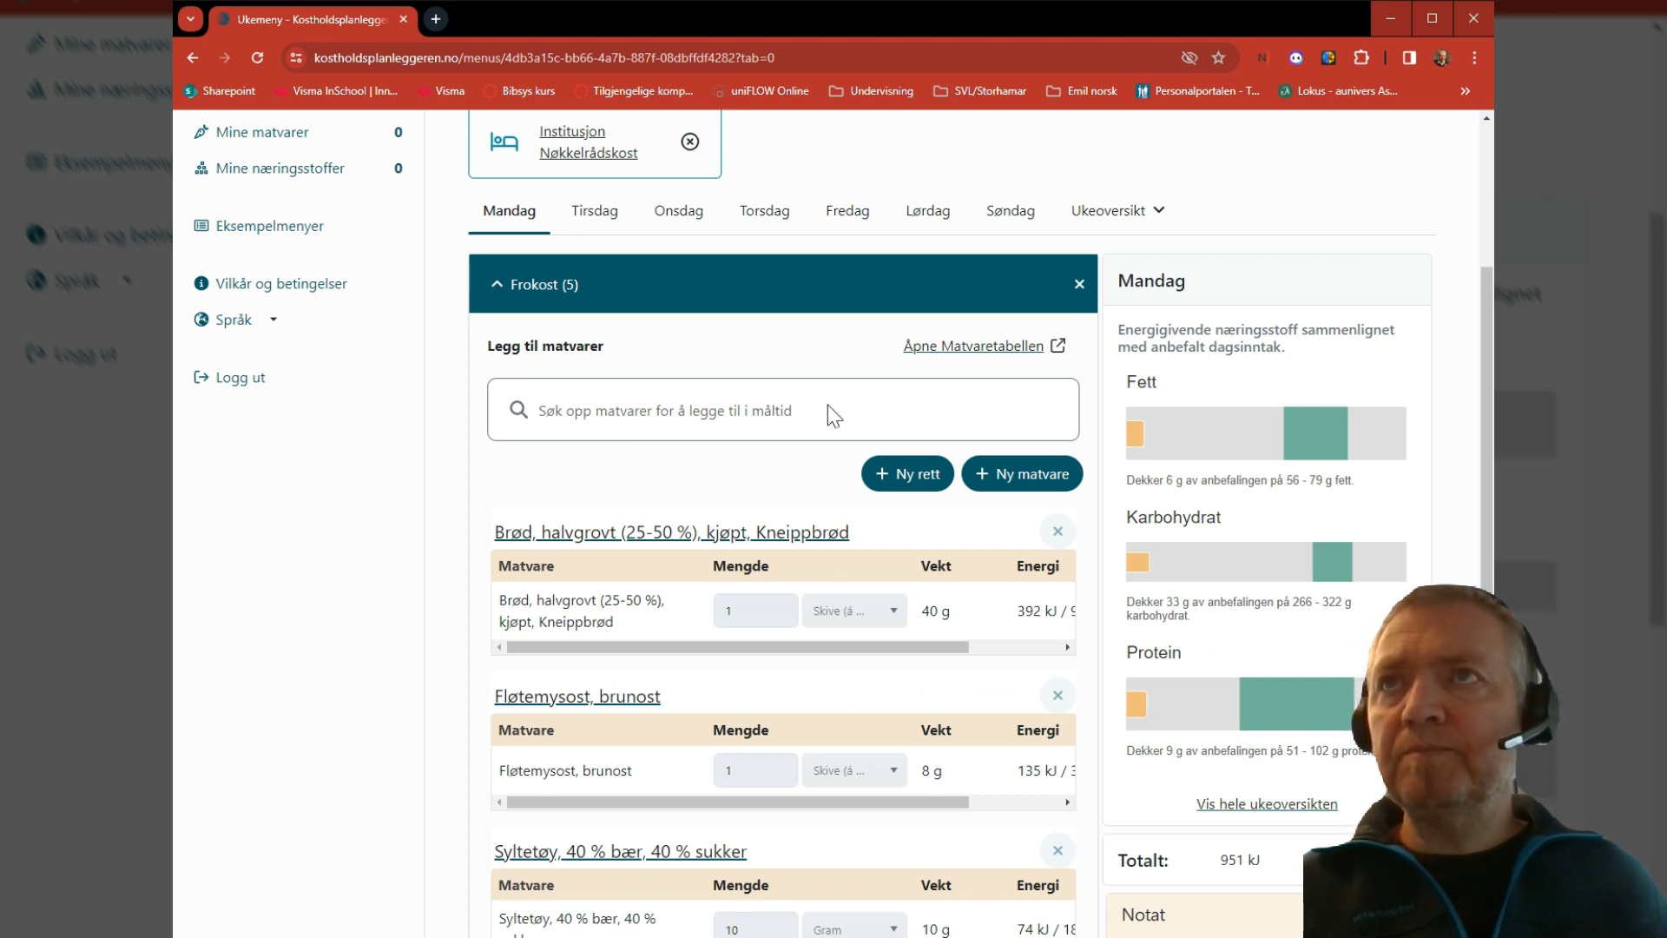
- Search for kaffe and add 1 Desiliter (á 100 g) of "Kaffe, traktet, kokt" to Monday's breakfast
{"action": "left_click", "coordinate": [545, 417]}
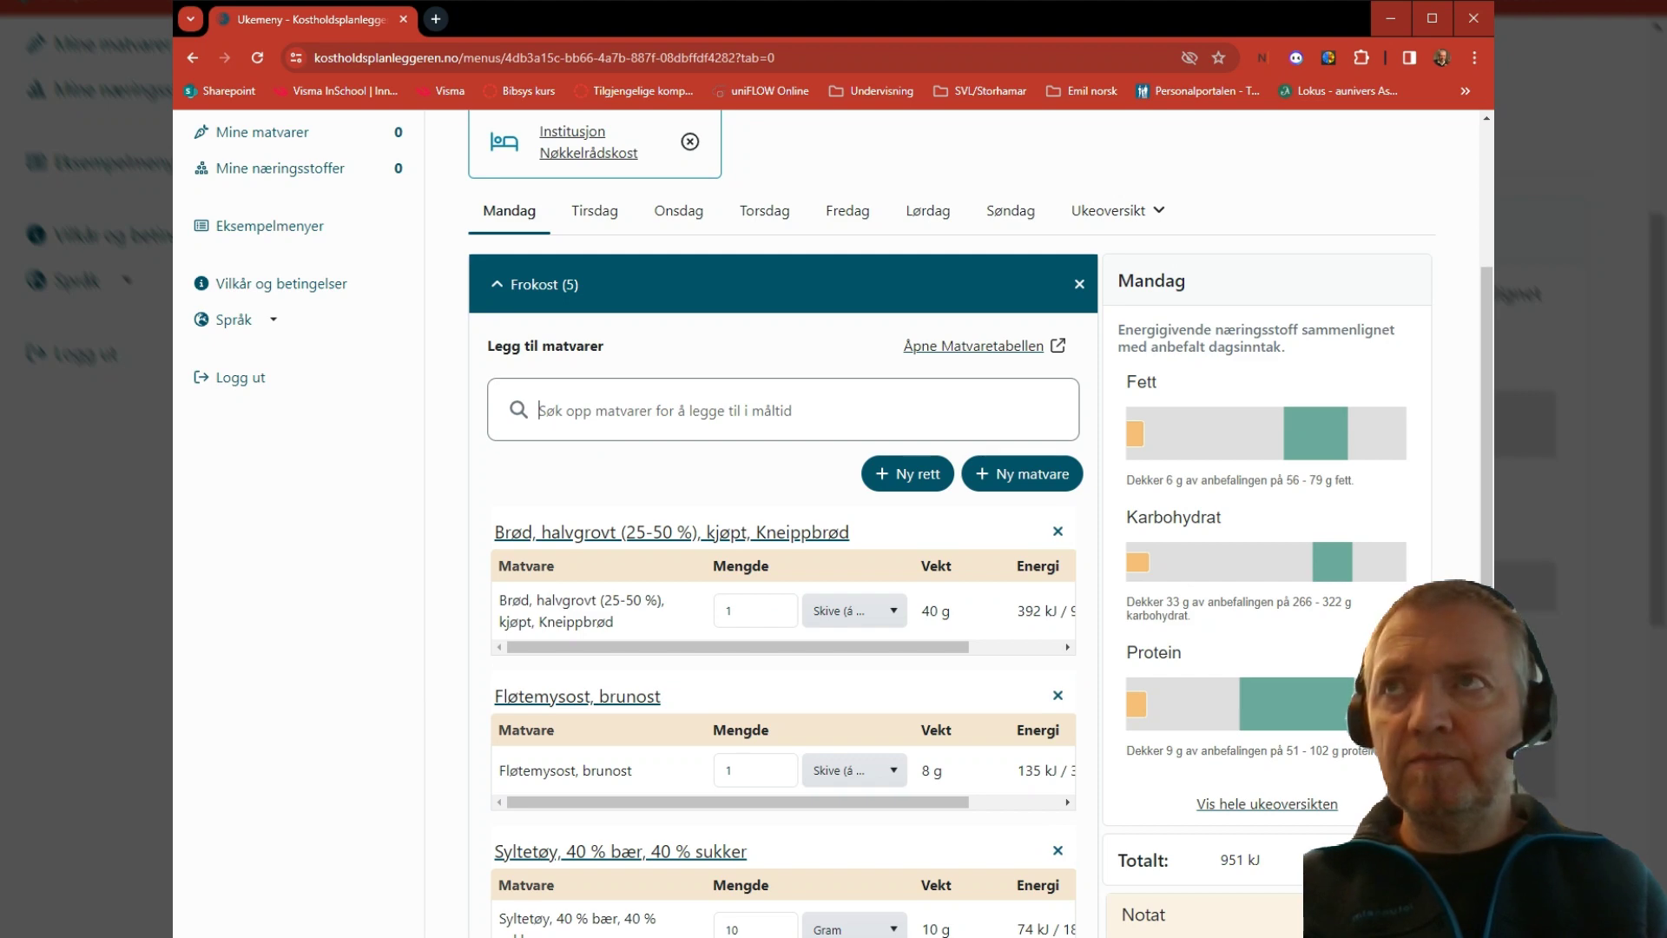
{"action": "type", "text": "kaffe"}
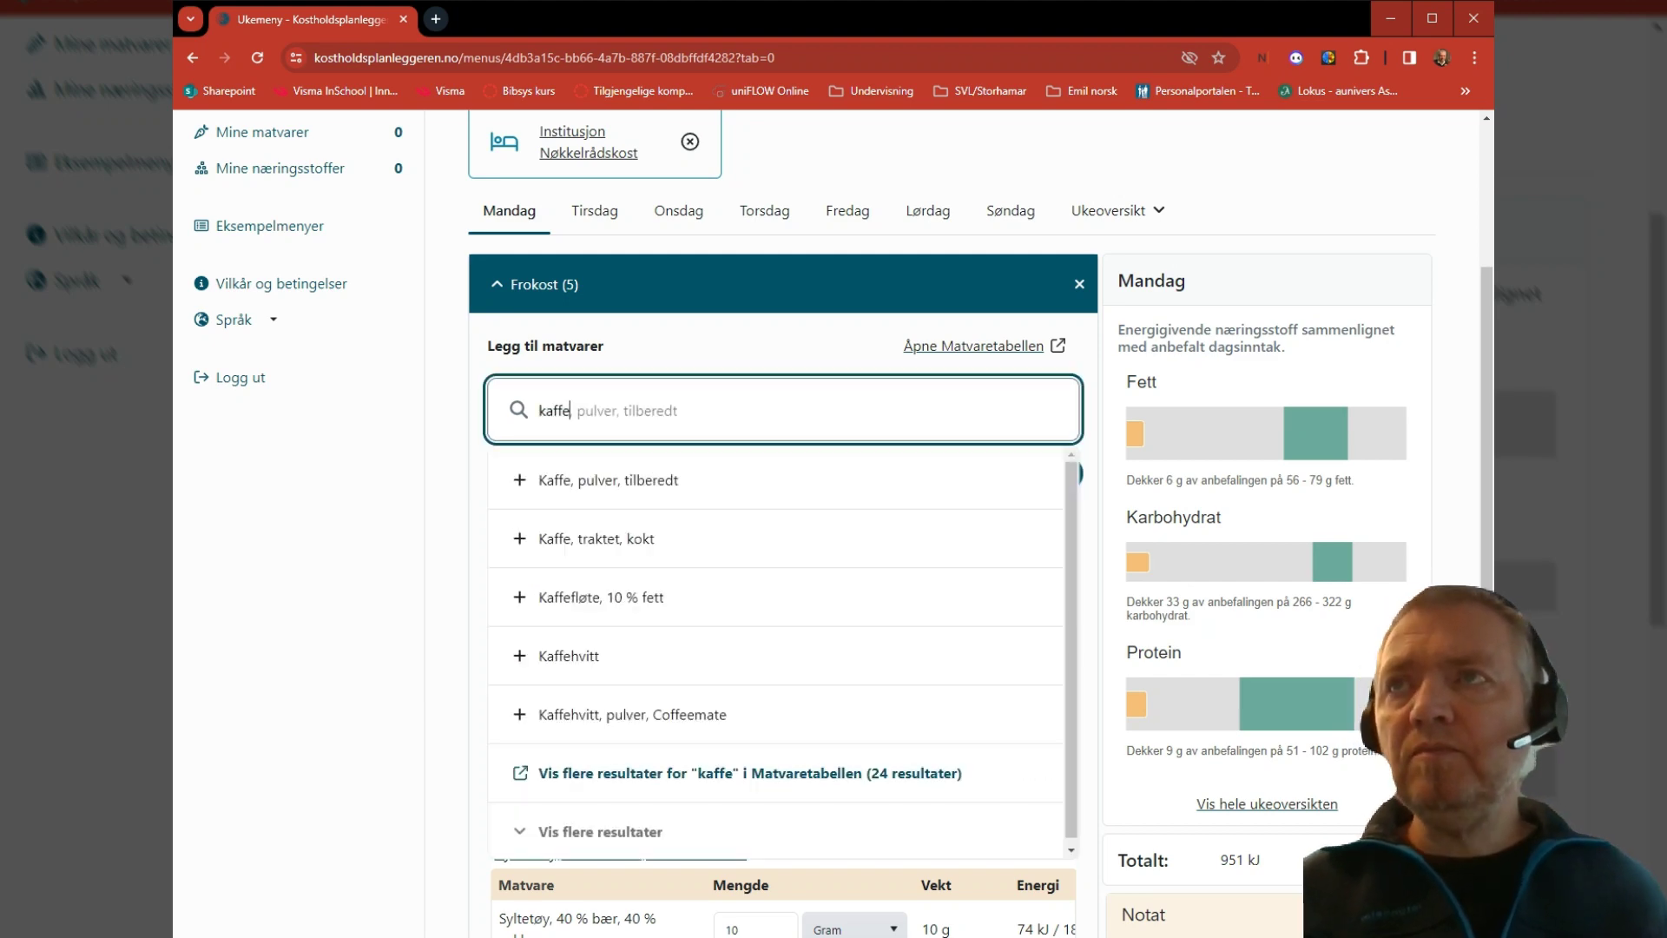
{"action": "left_click", "coordinate": [612, 548]}
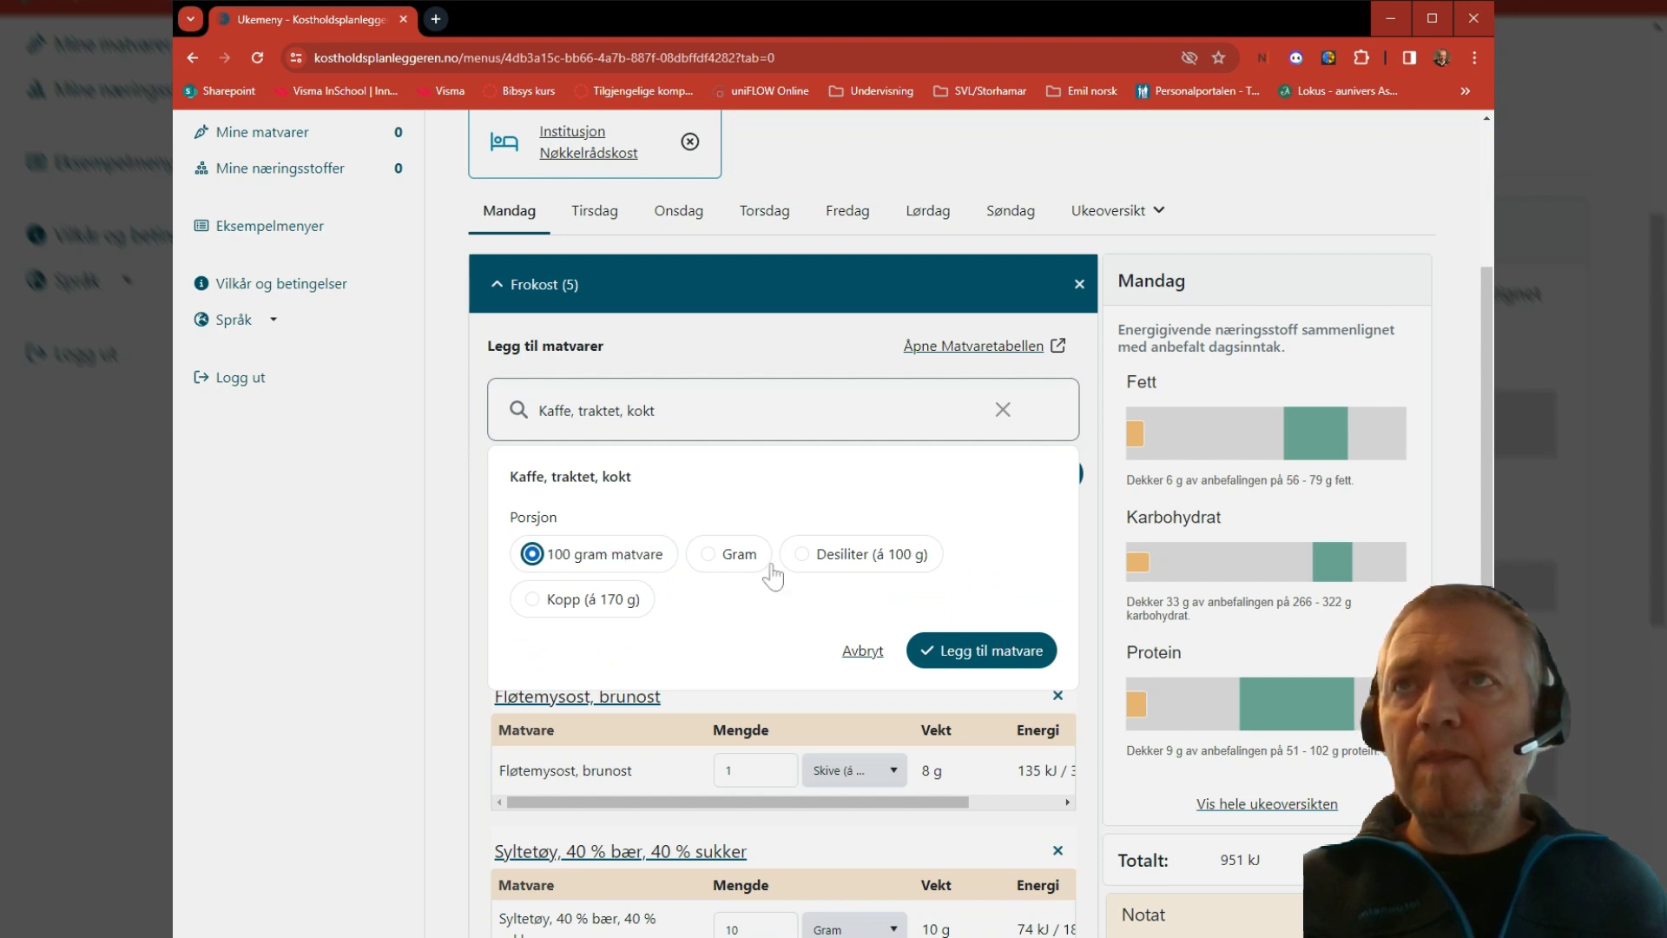
{"action": "left_click", "coordinate": [800, 553]}
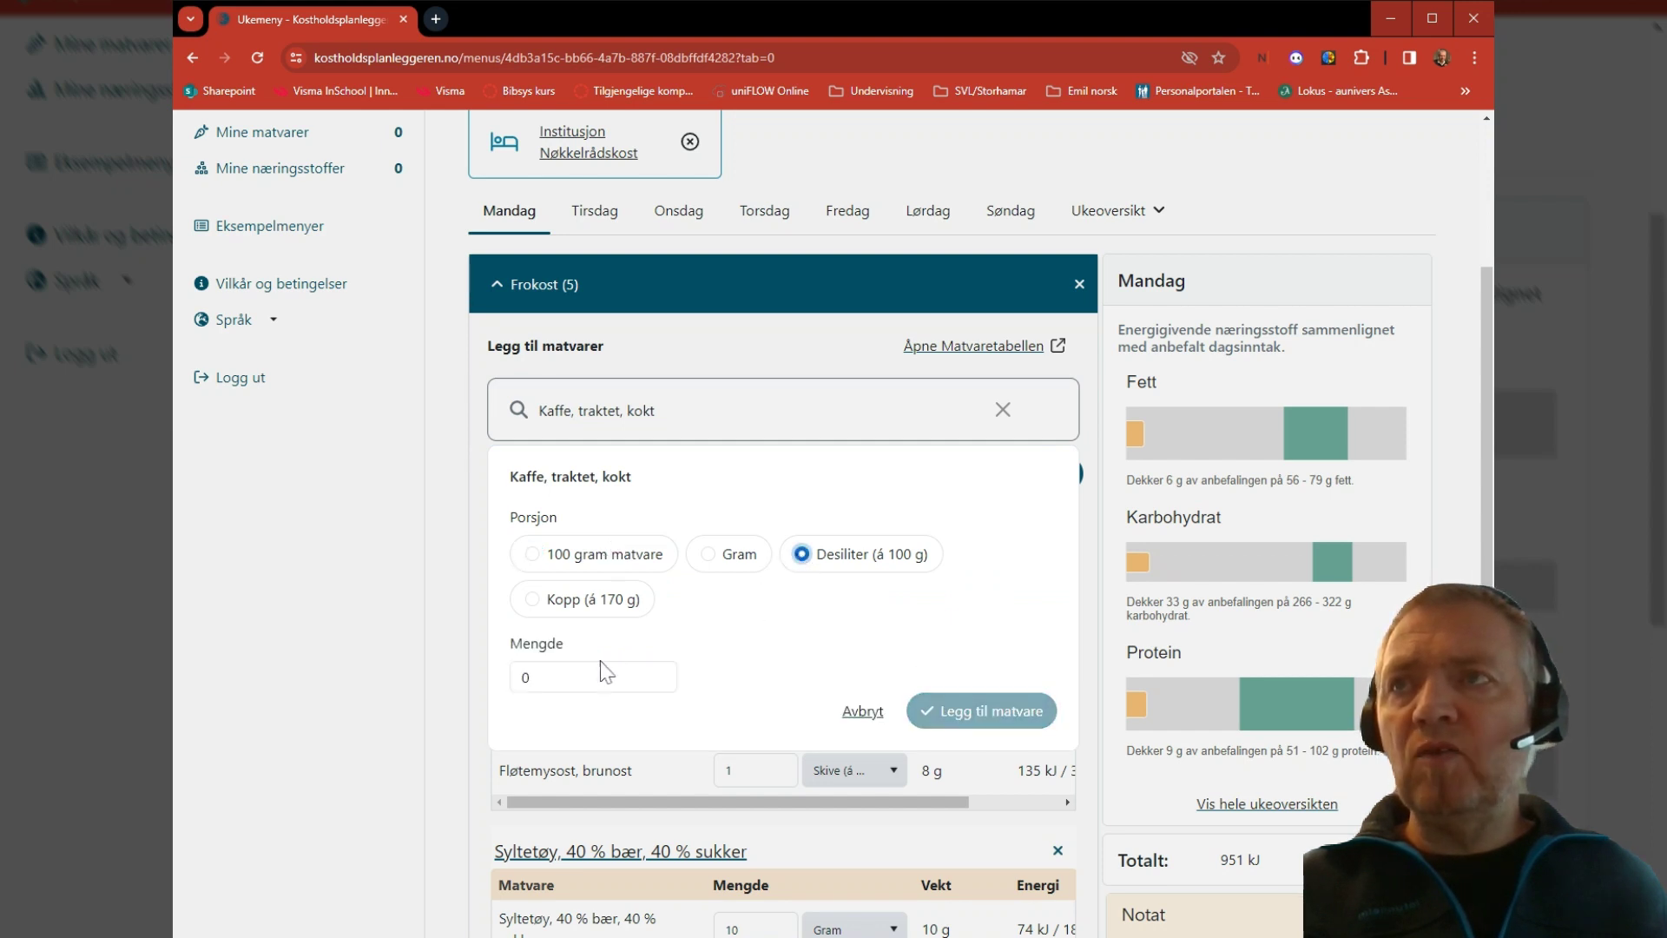
{"action": "left_click", "coordinate": [593, 678]}
{"action": "key", "text": "BackSpace"}
{"action": "type", "text": "1"}
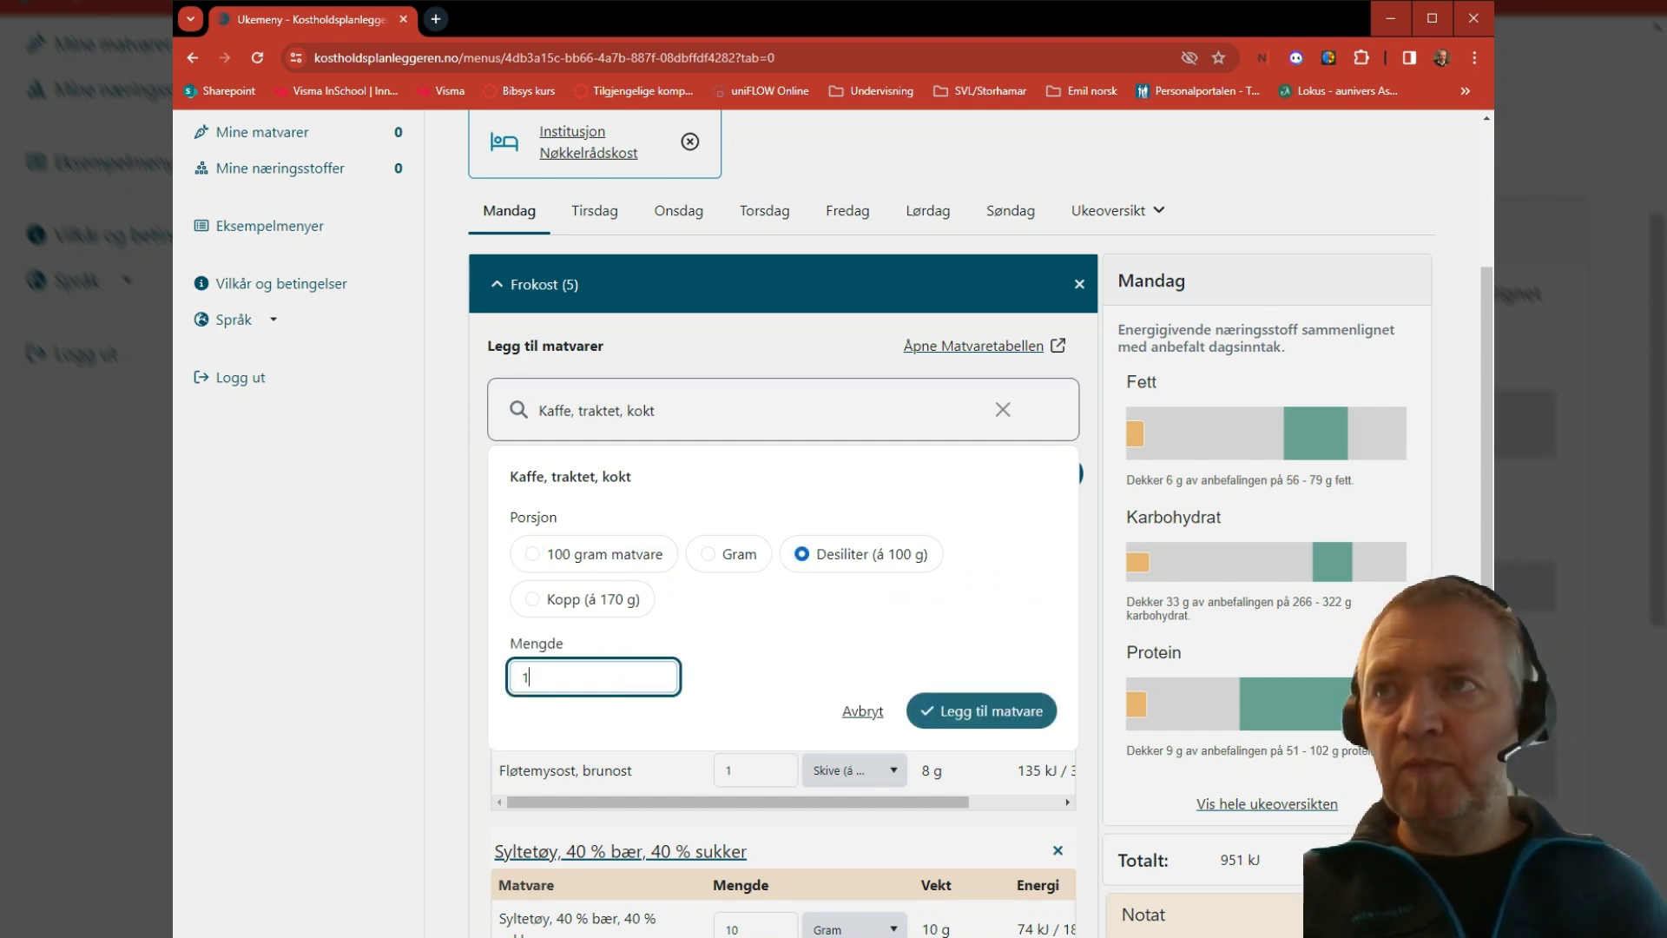
{"action": "left_click", "coordinate": [990, 721]}
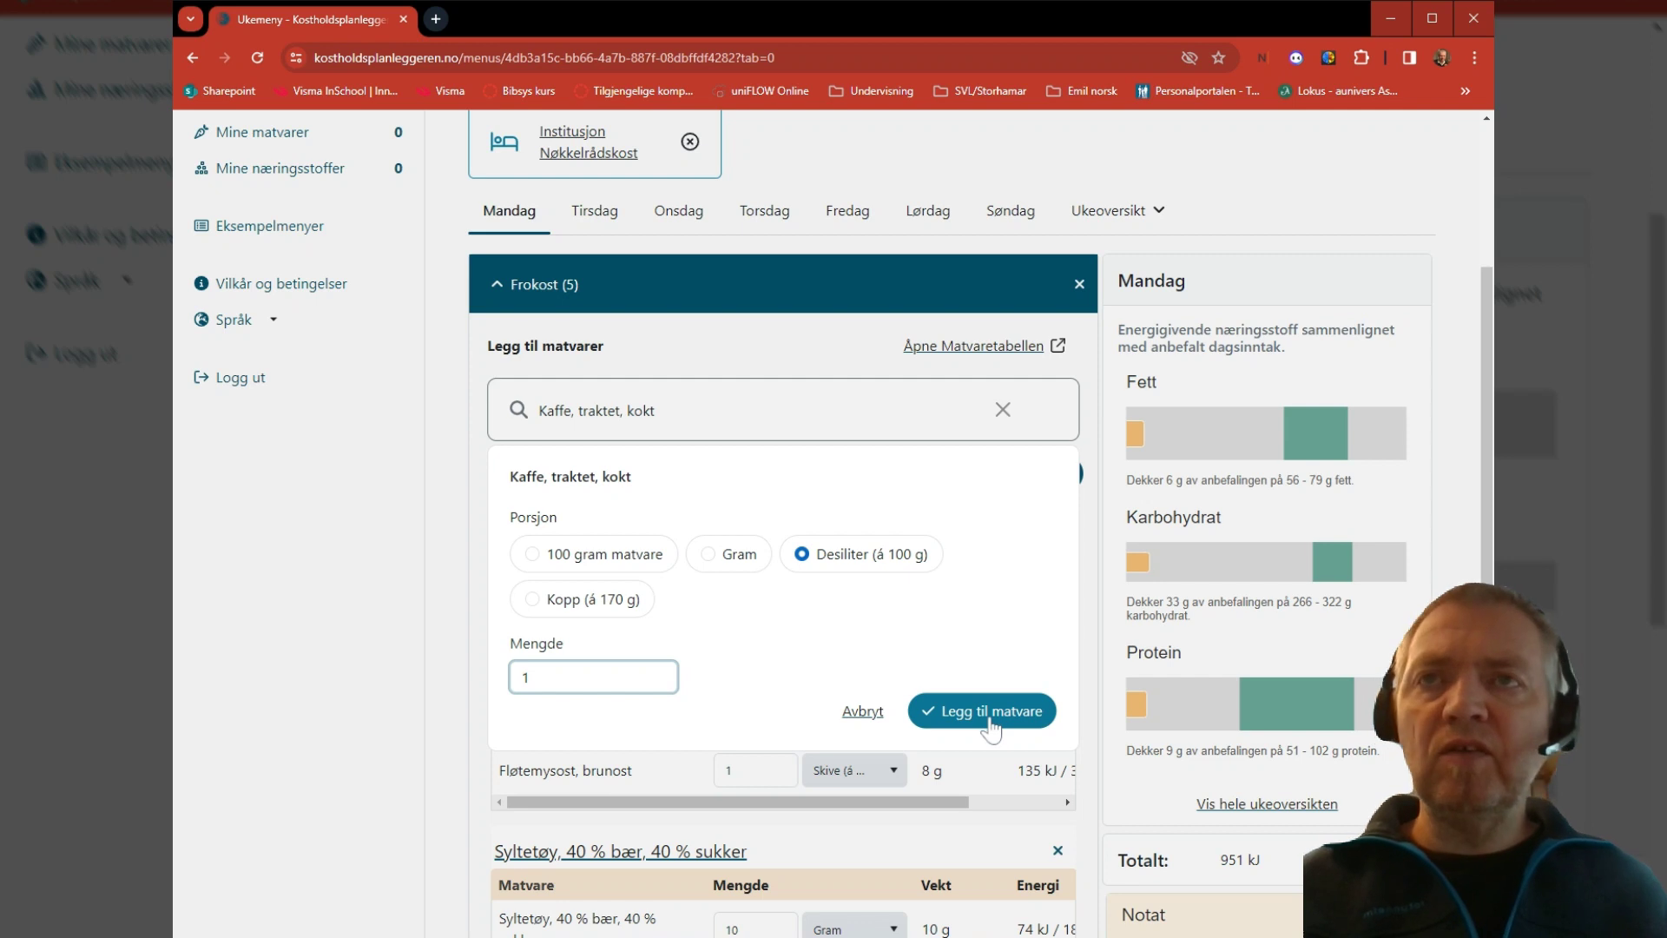
{"action": "left_click", "coordinate": [989, 721]}
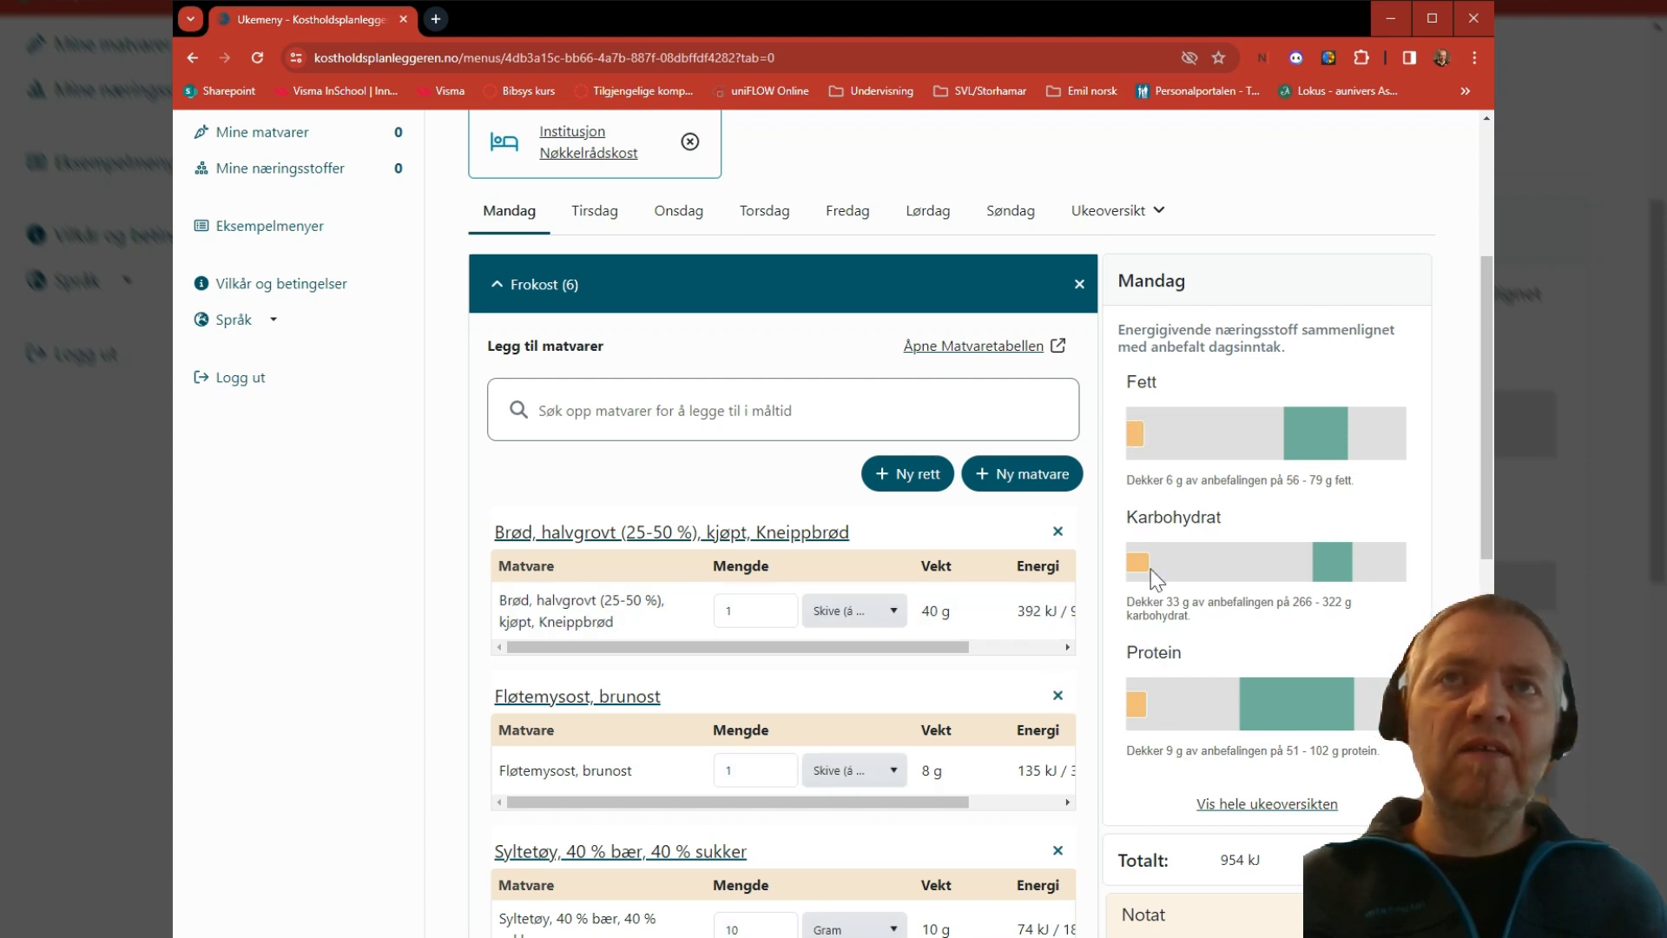
- Open the full week overview from Monday's summary and examine the nutrient bars, including Fett, Kilokalorier, Riboflavin, Vitamin B12 and the minerals
{"action": "mouse_move", "coordinate": [1155, 579]}
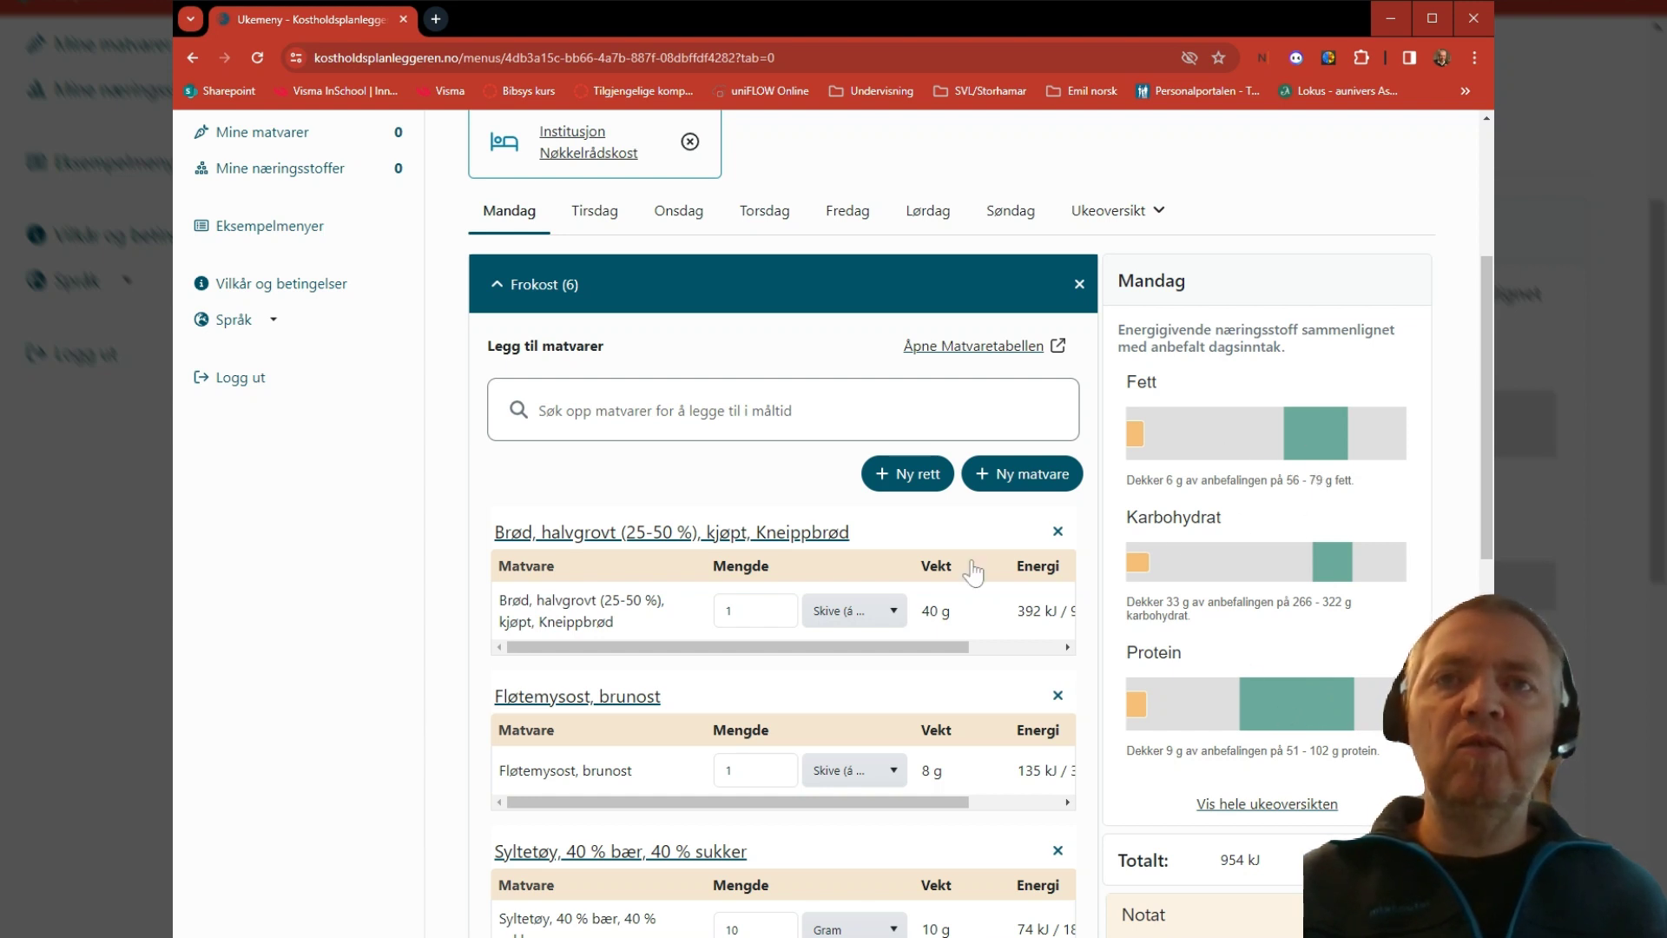
{"action": "scroll", "coordinate": [1321, 483], "scroll_direction": "down", "scroll_amount": 1}
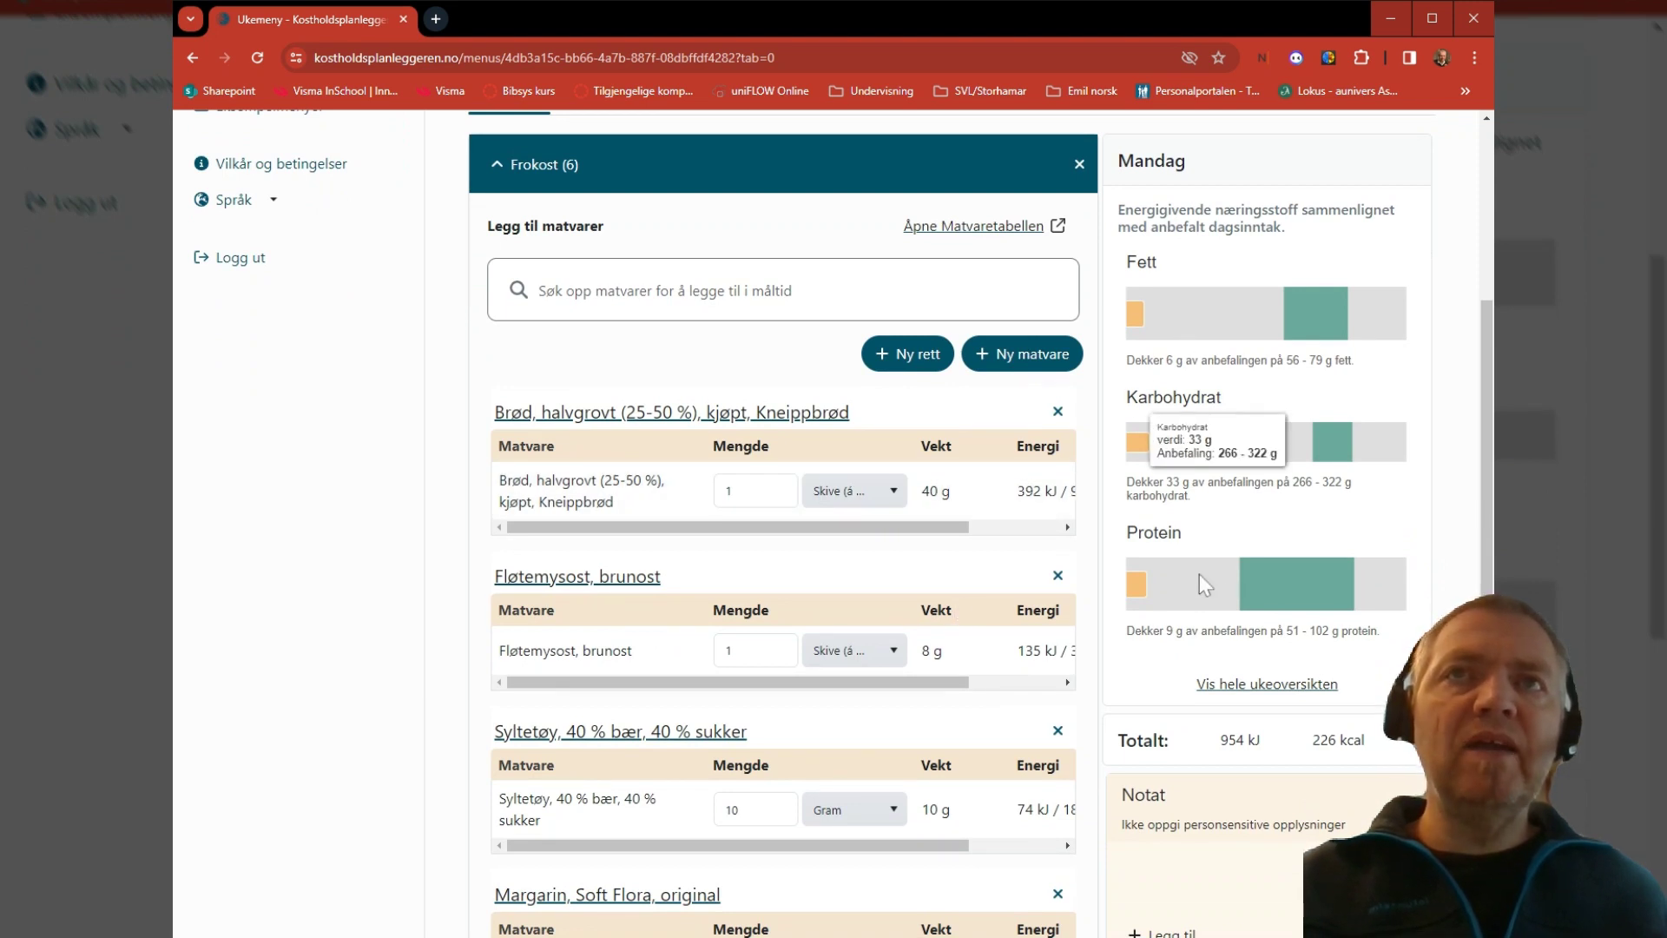
{"action": "left_click", "coordinate": [1282, 687]}
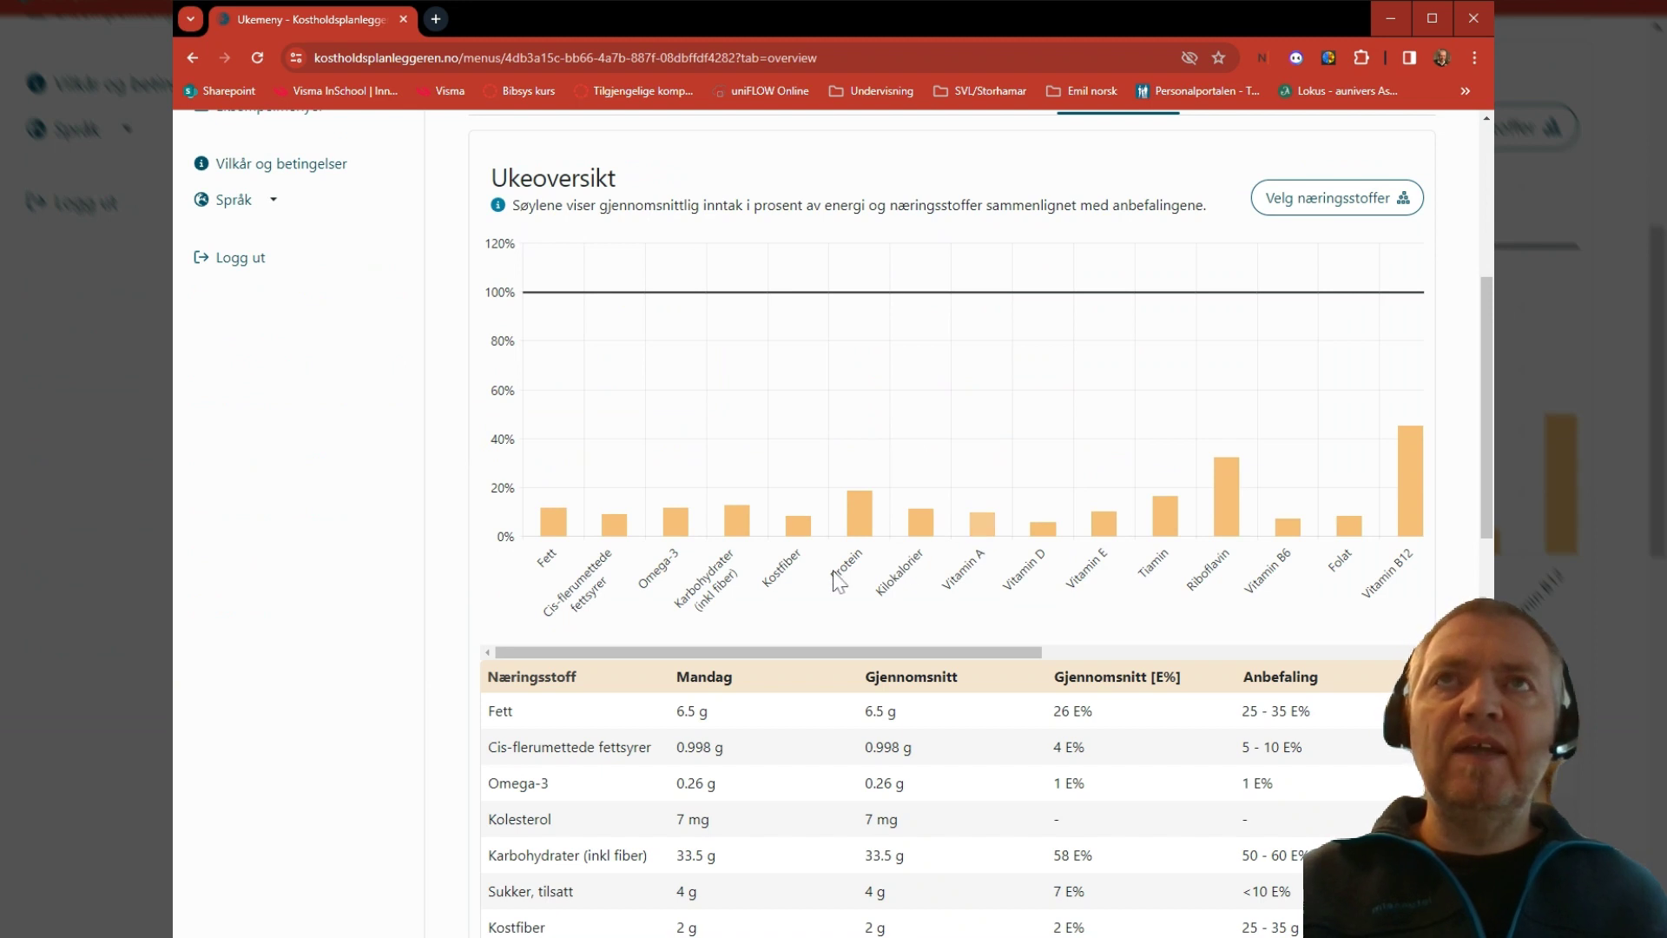
{"action": "mouse_move", "coordinate": [542, 395]}
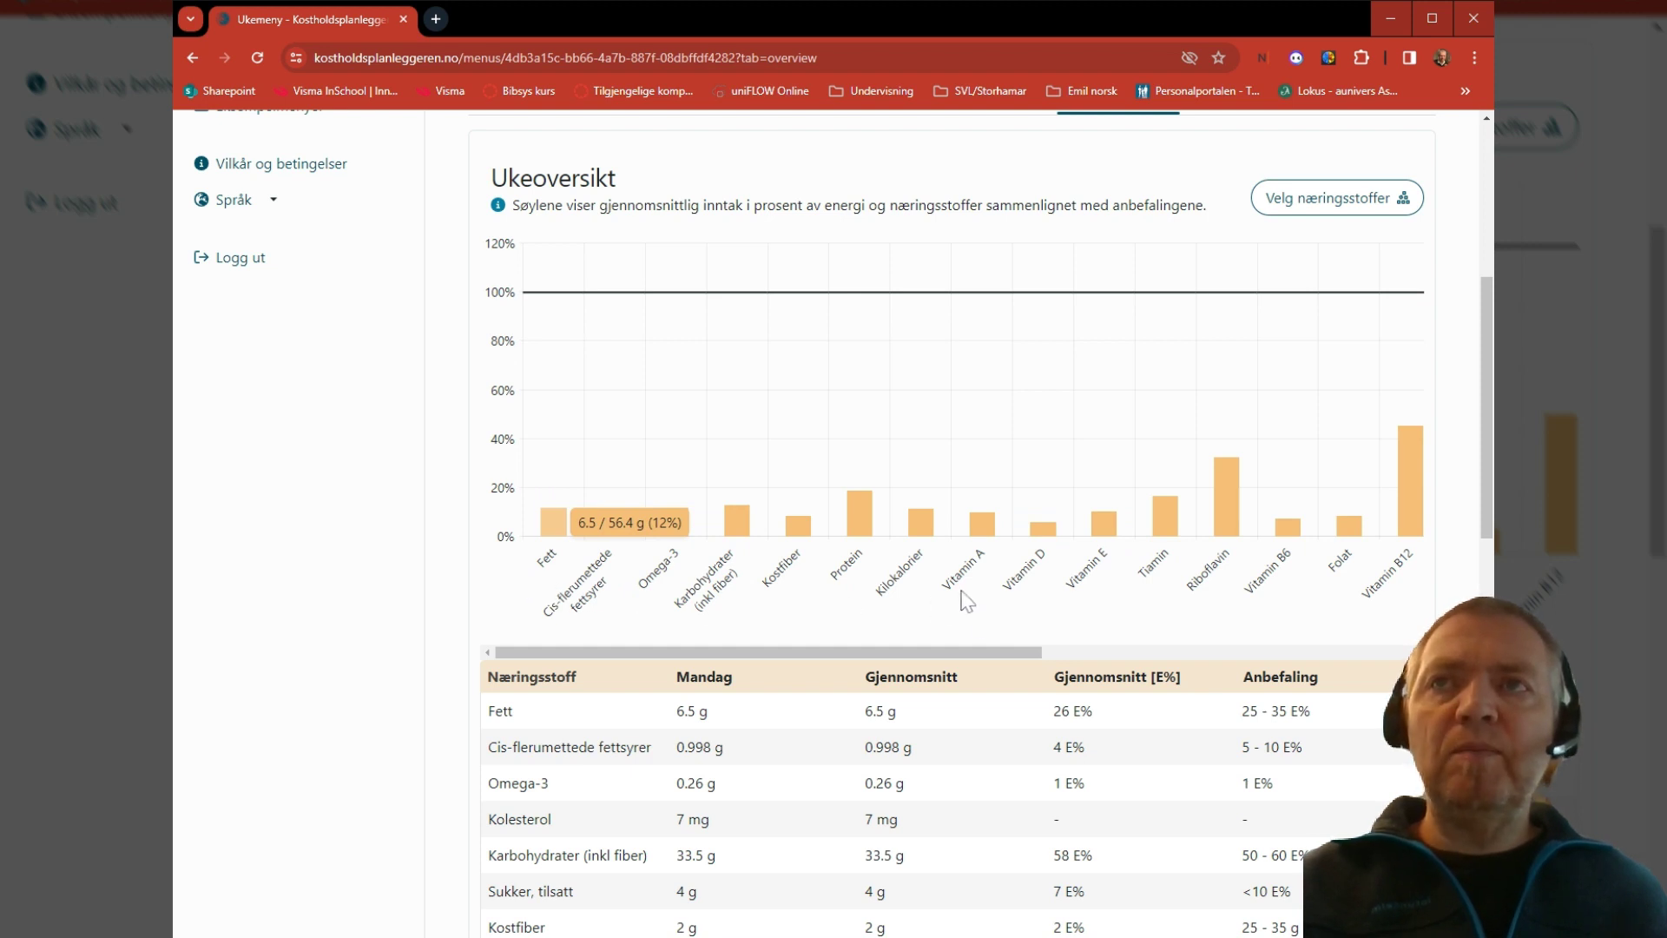
{"action": "mouse_move", "coordinate": [865, 503]}
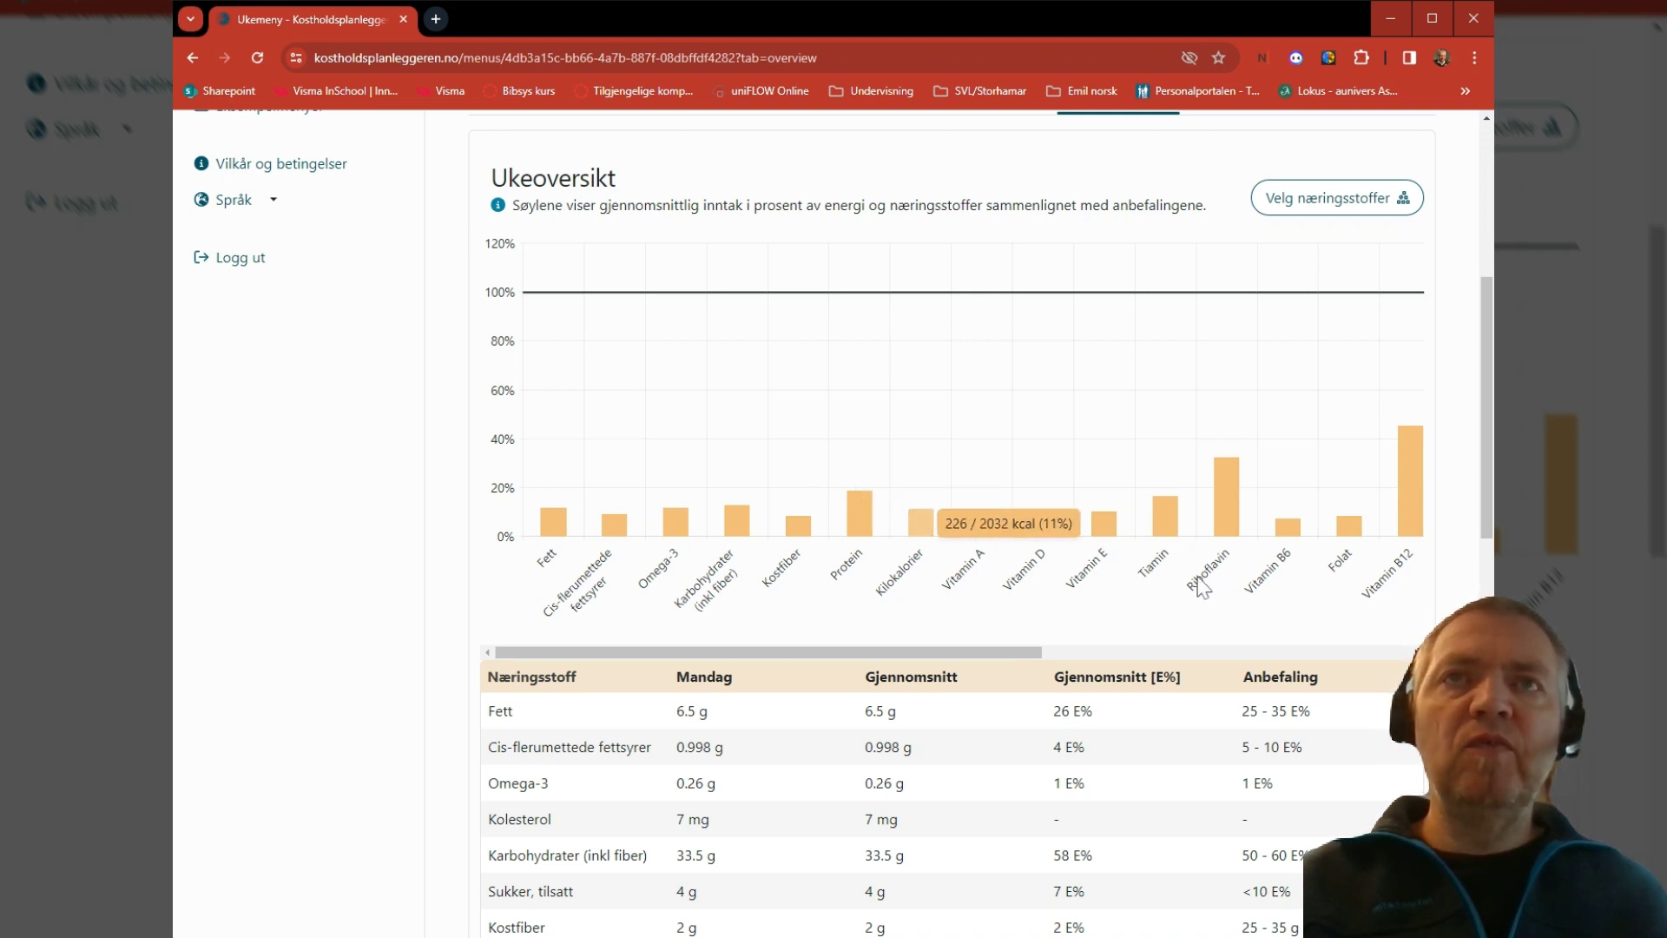
{"action": "mouse_move", "coordinate": [1234, 473]}
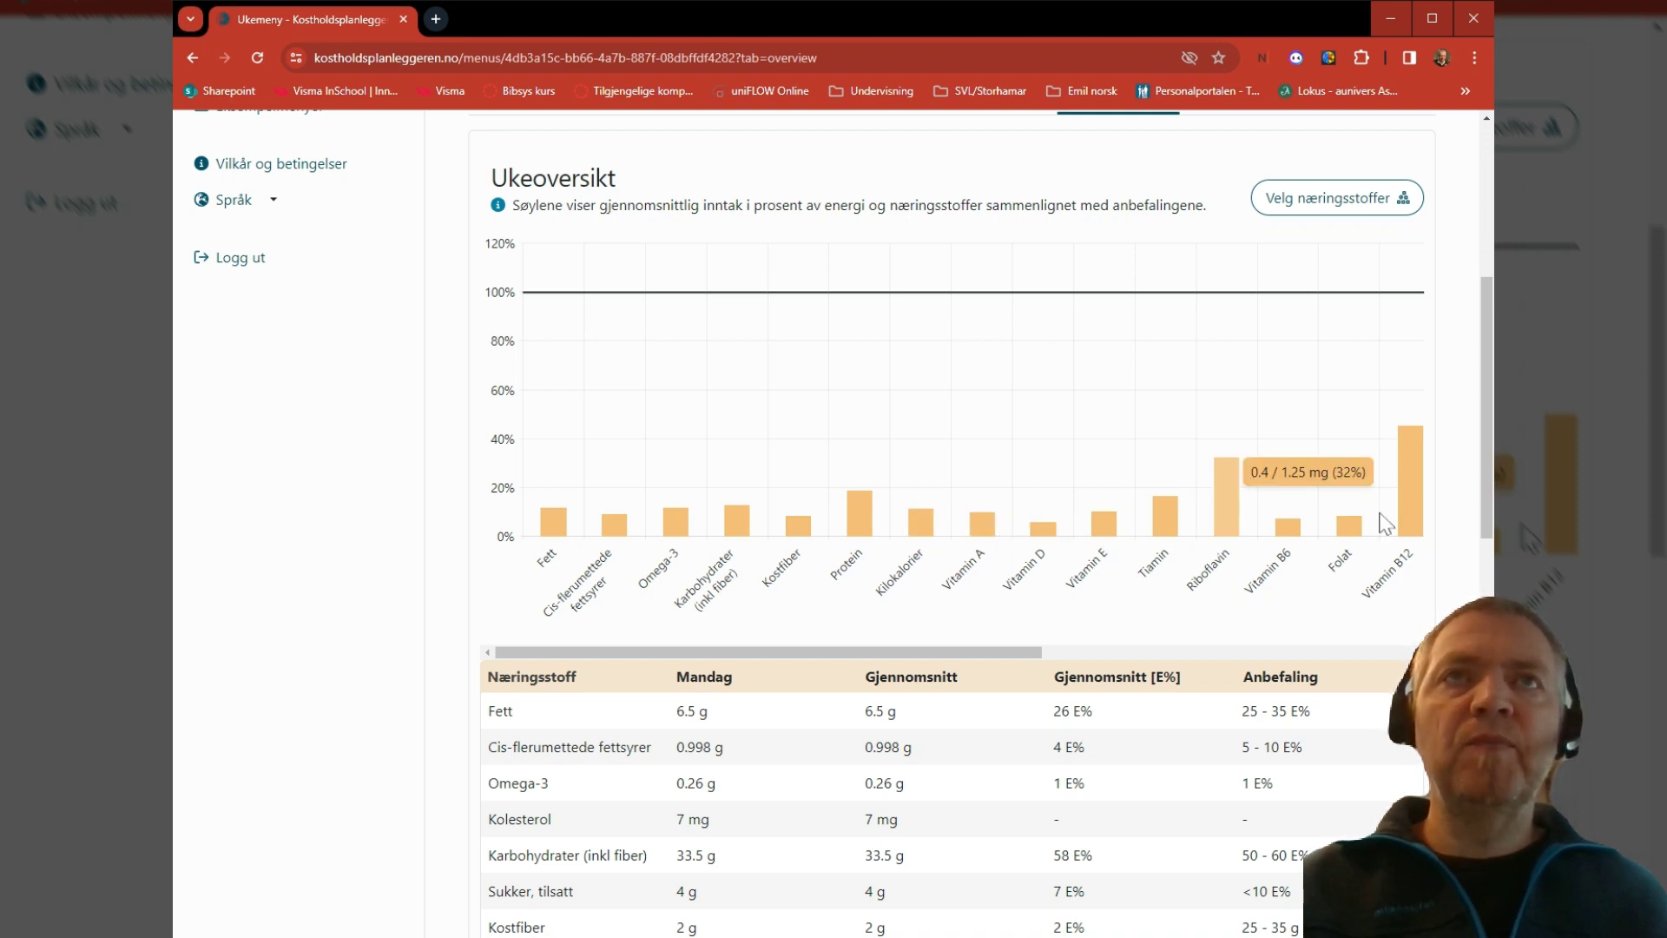
{"action": "mouse_move", "coordinate": [1408, 460]}
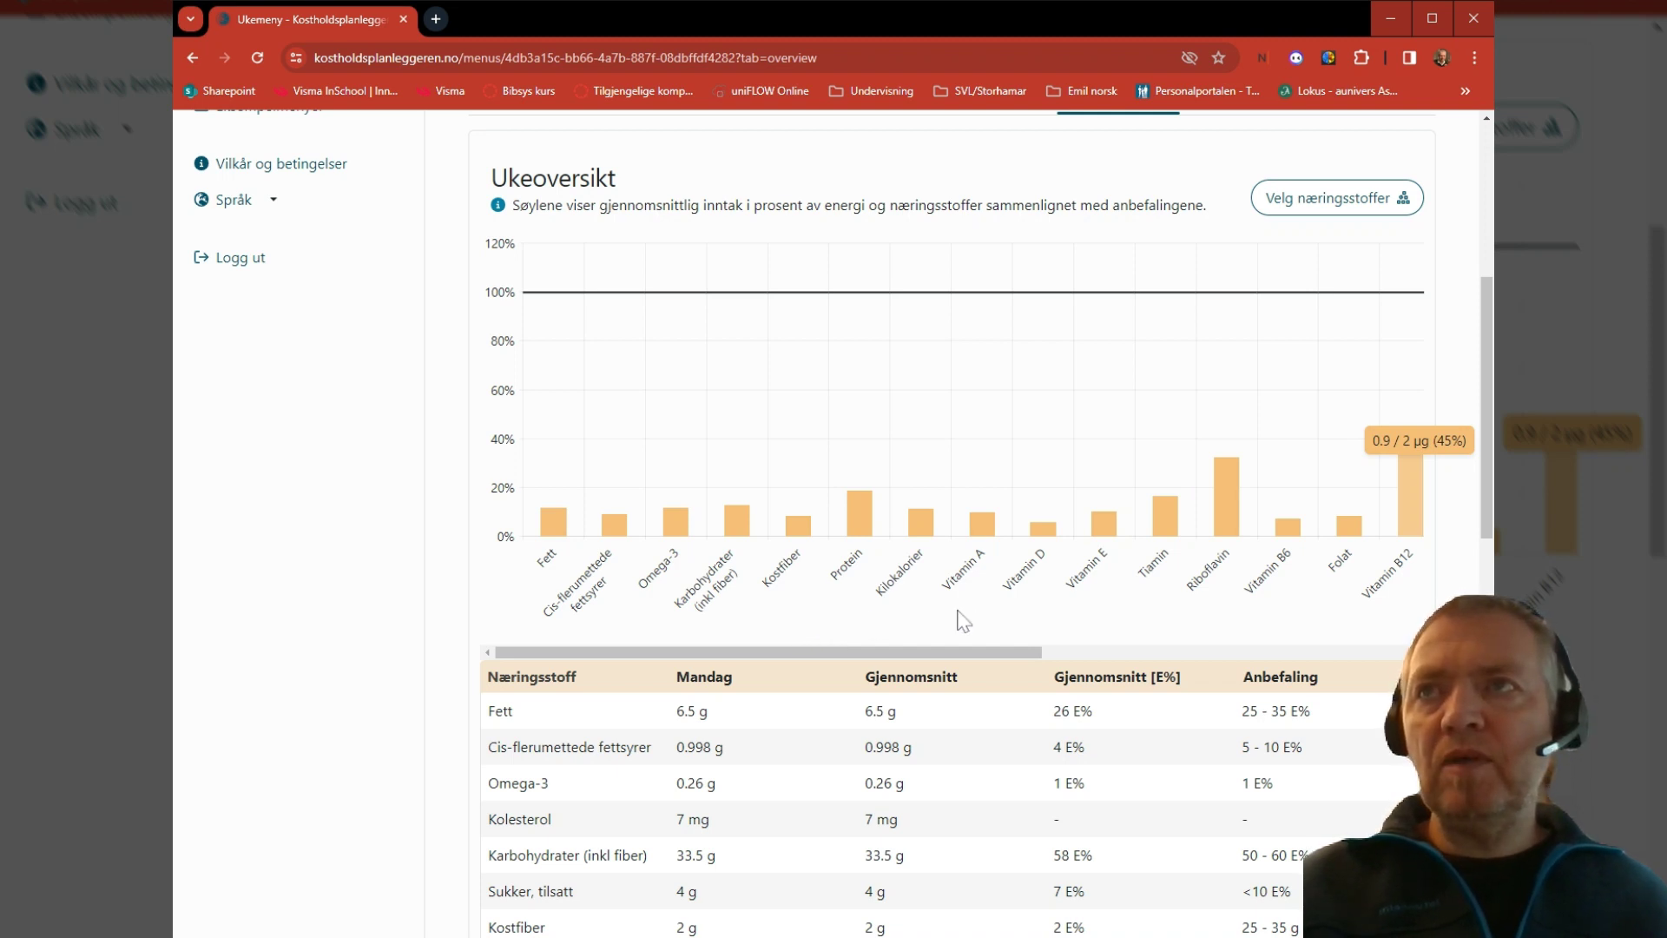
{"action": "left_click_drag", "start_coordinate": [918, 653], "coordinate": [1345, 639]}
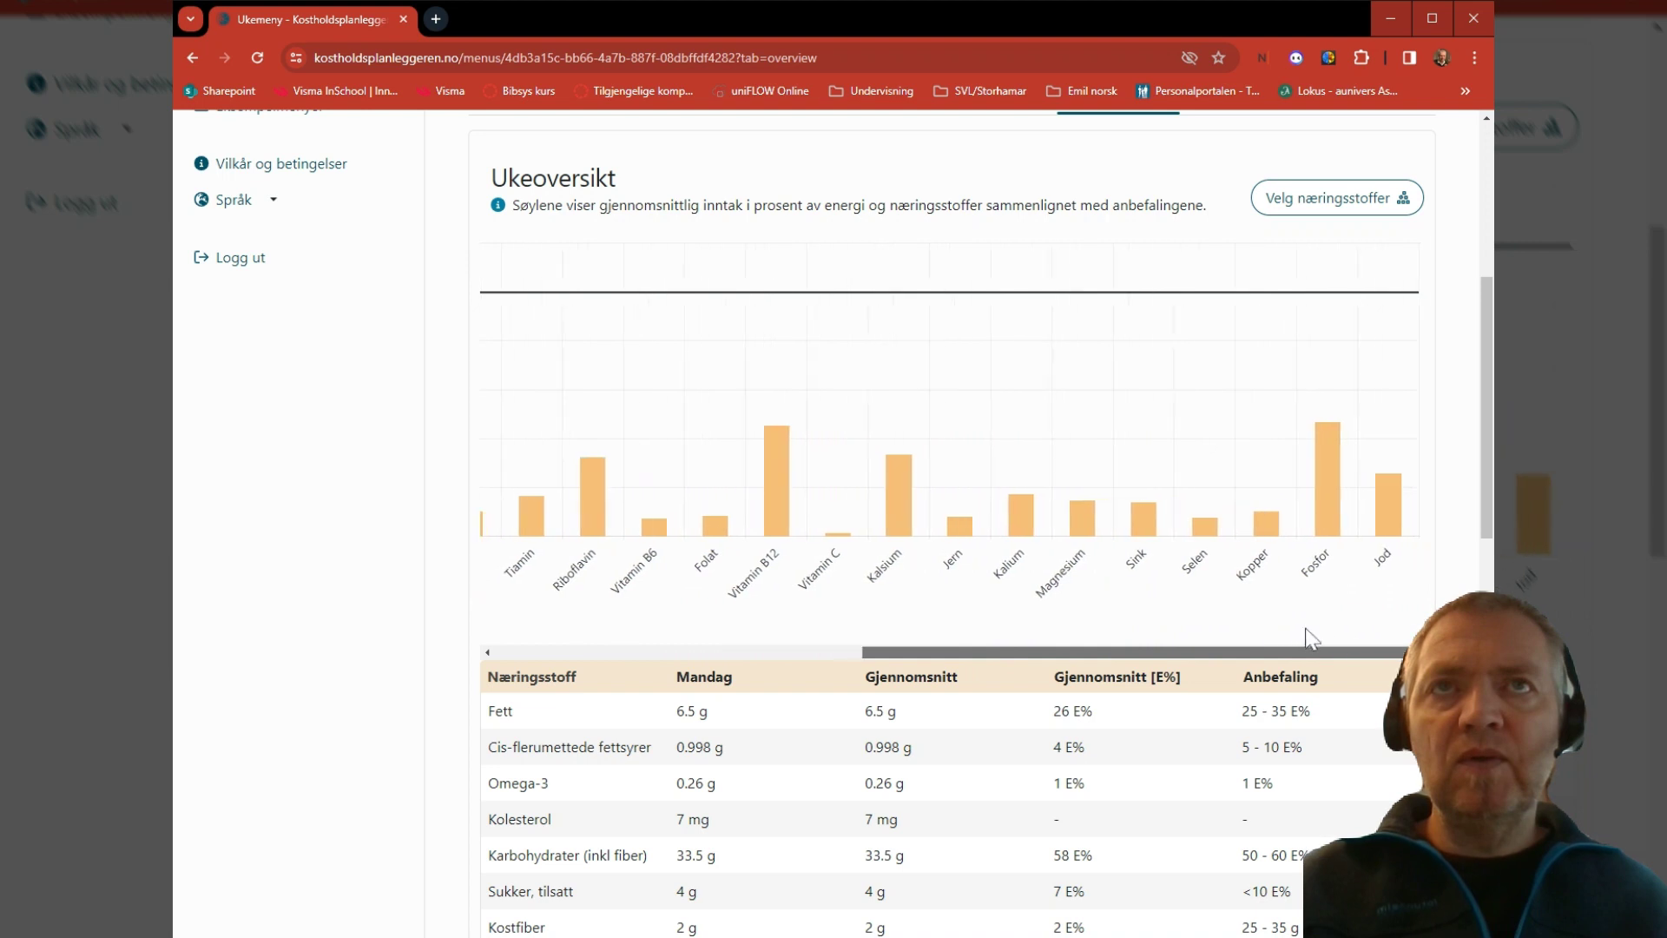
- Review the selected nutrients in every group from Energigivende to Mineraler, and show the existing selection in the table
{"action": "left_click", "coordinate": [1326, 209]}
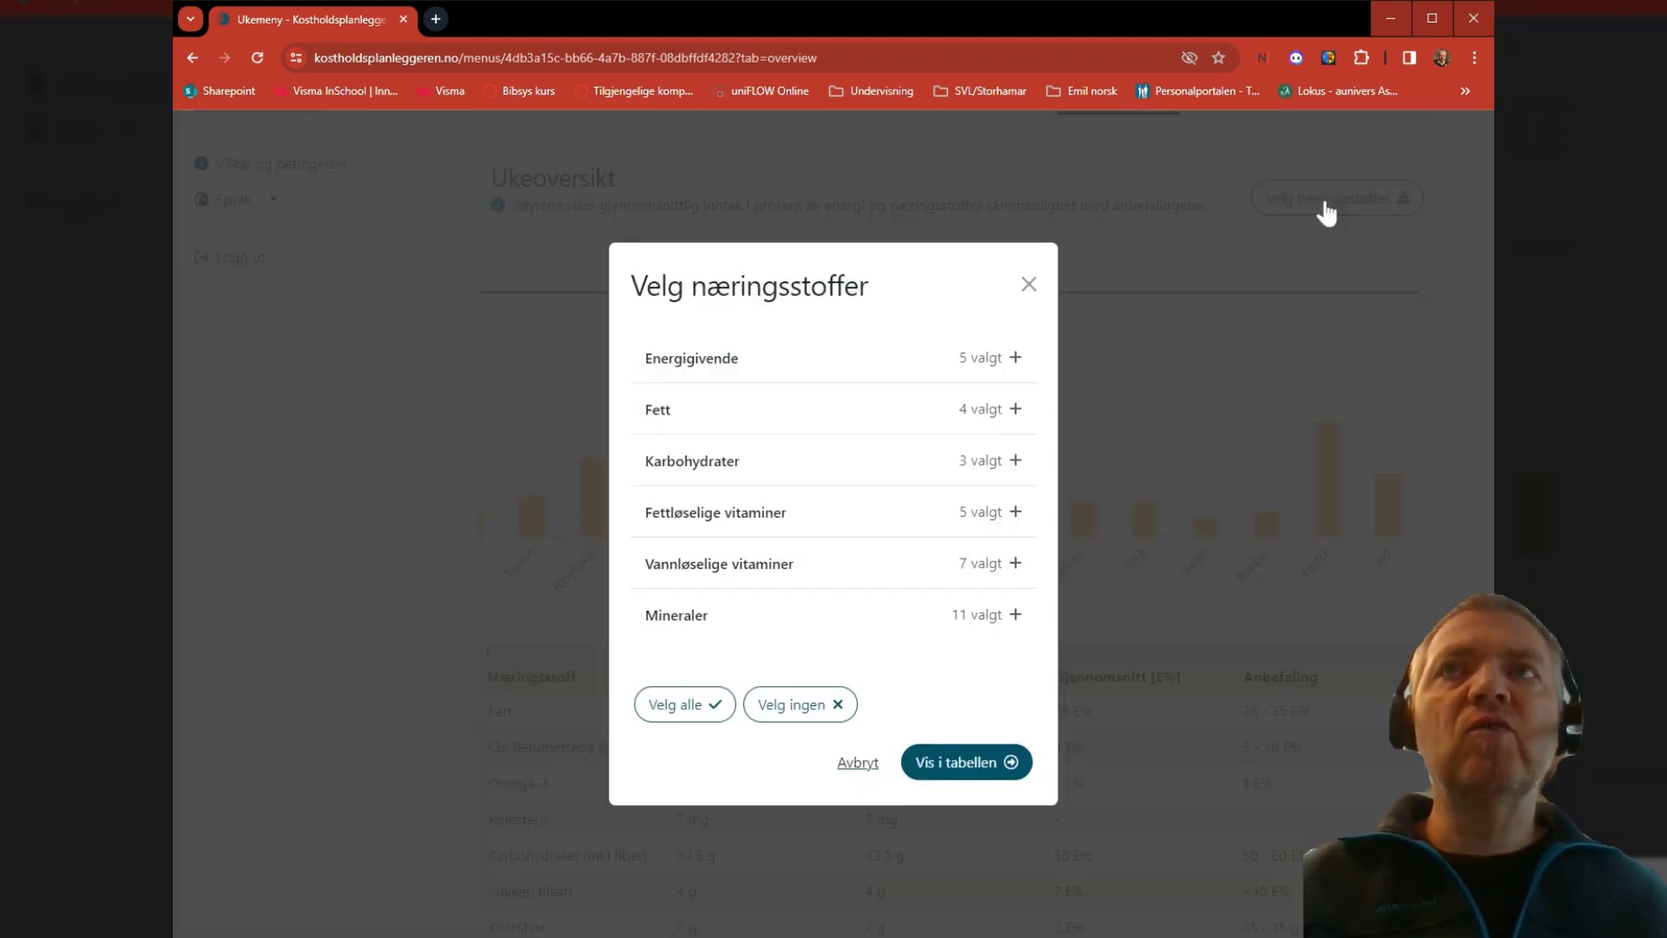
{"action": "left_click", "coordinate": [990, 367]}
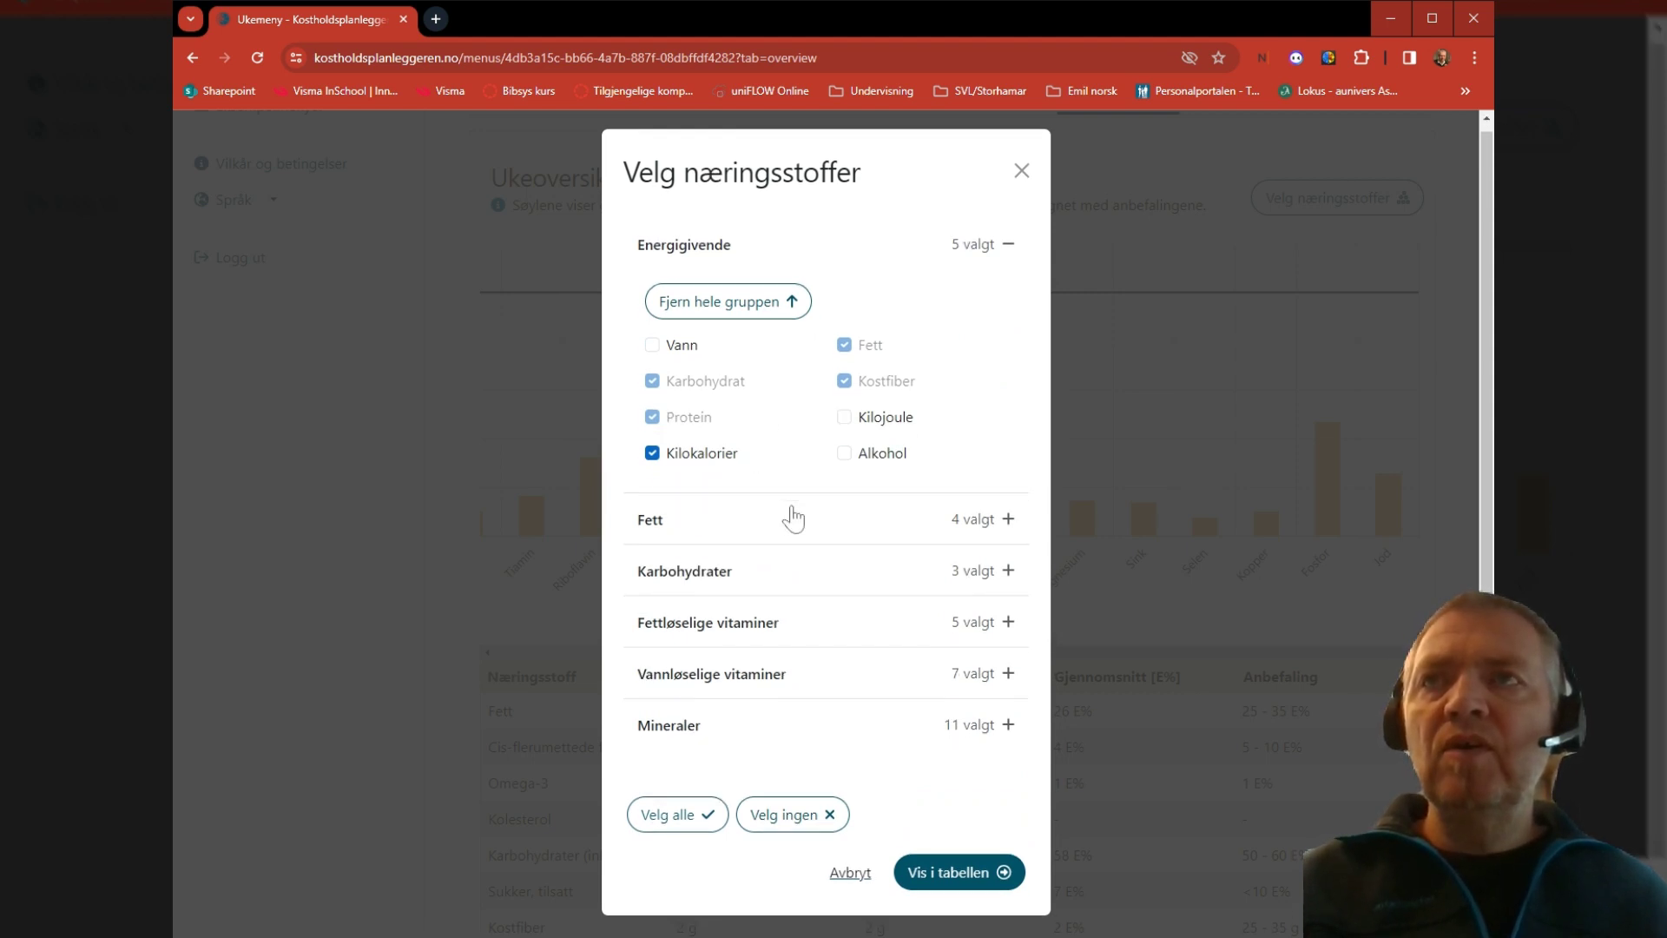
{"action": "left_click", "coordinate": [1009, 521]}
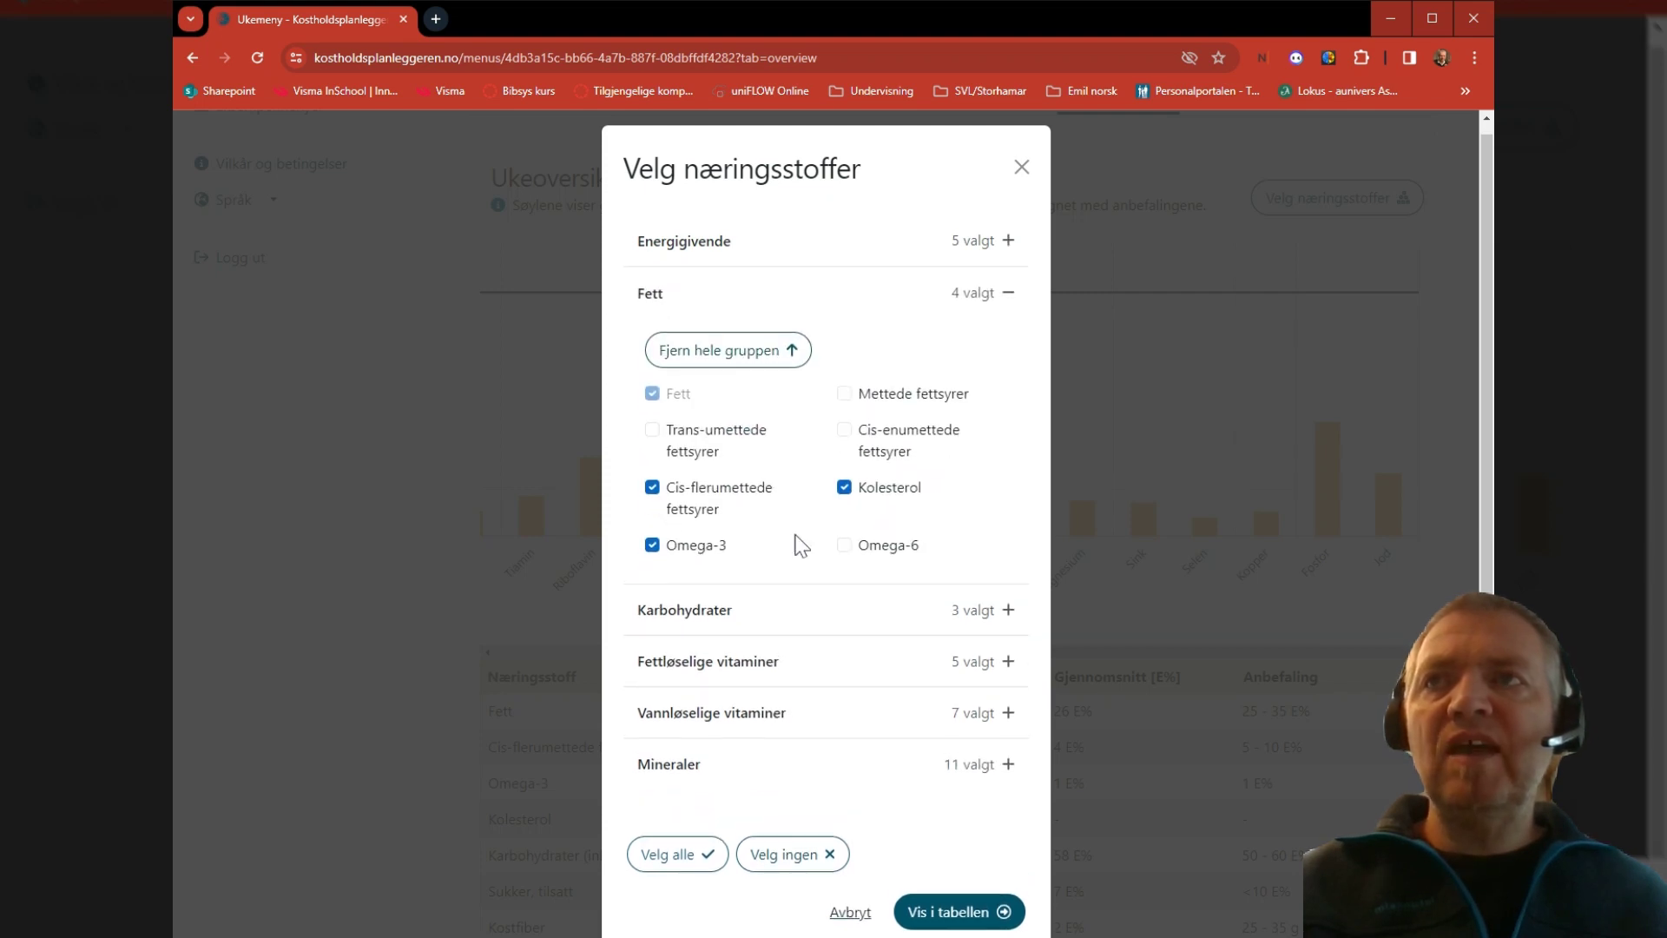
{"action": "left_click", "coordinate": [998, 610]}
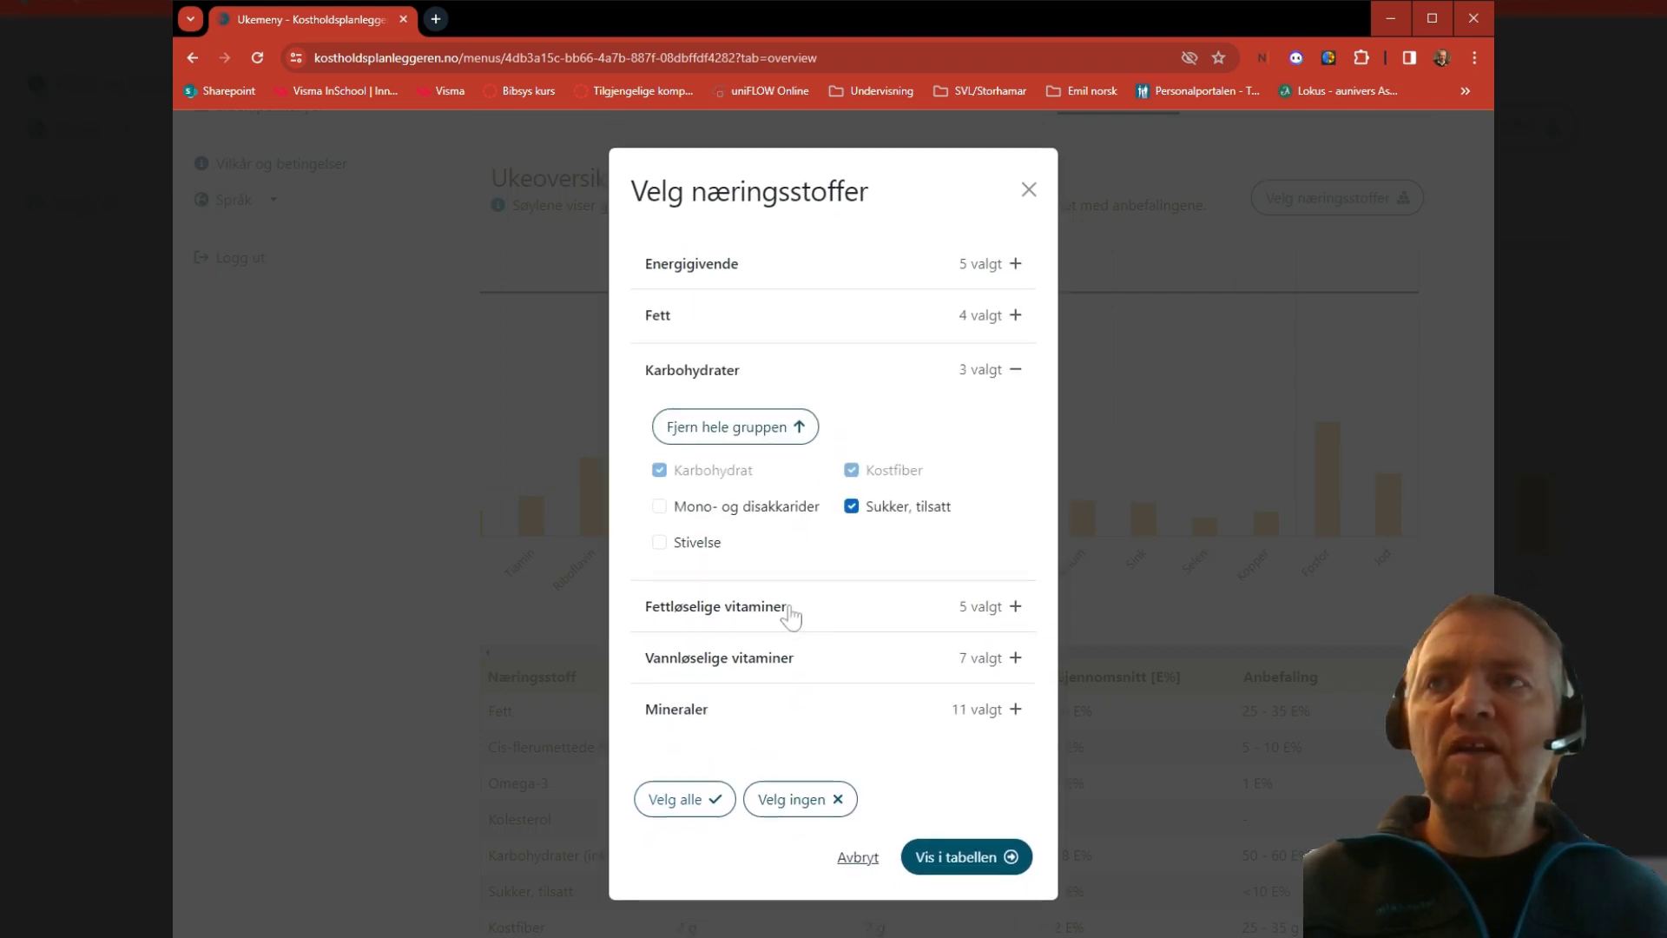
{"action": "left_click", "coordinate": [1014, 607]}
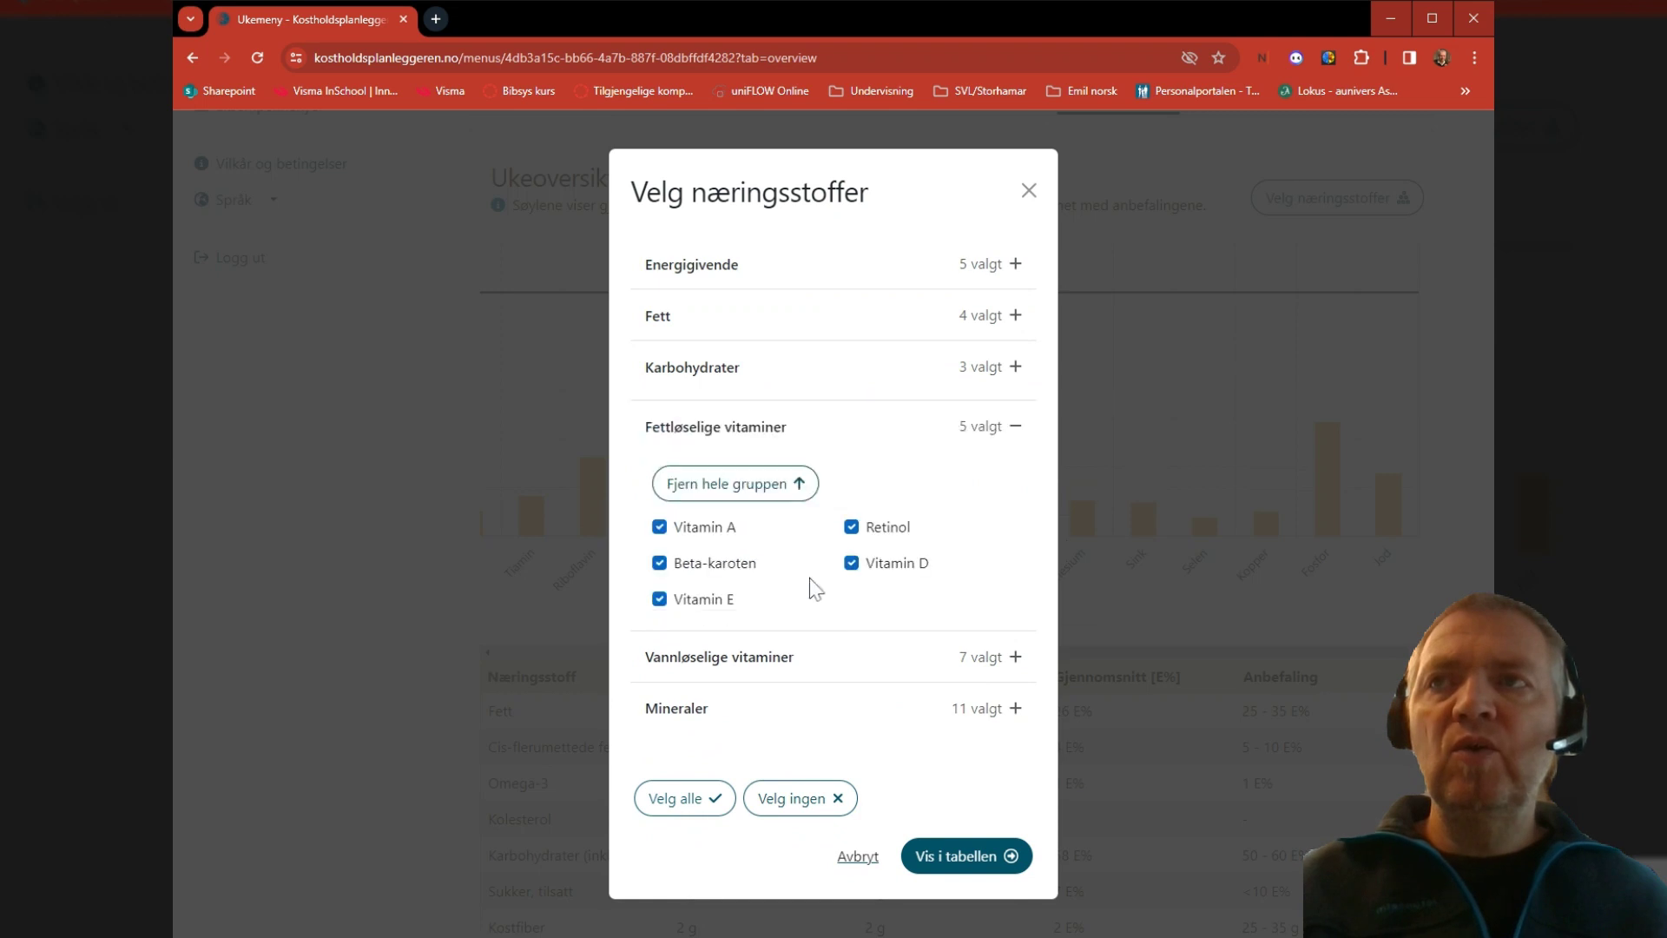
{"action": "left_click", "coordinate": [986, 656]}
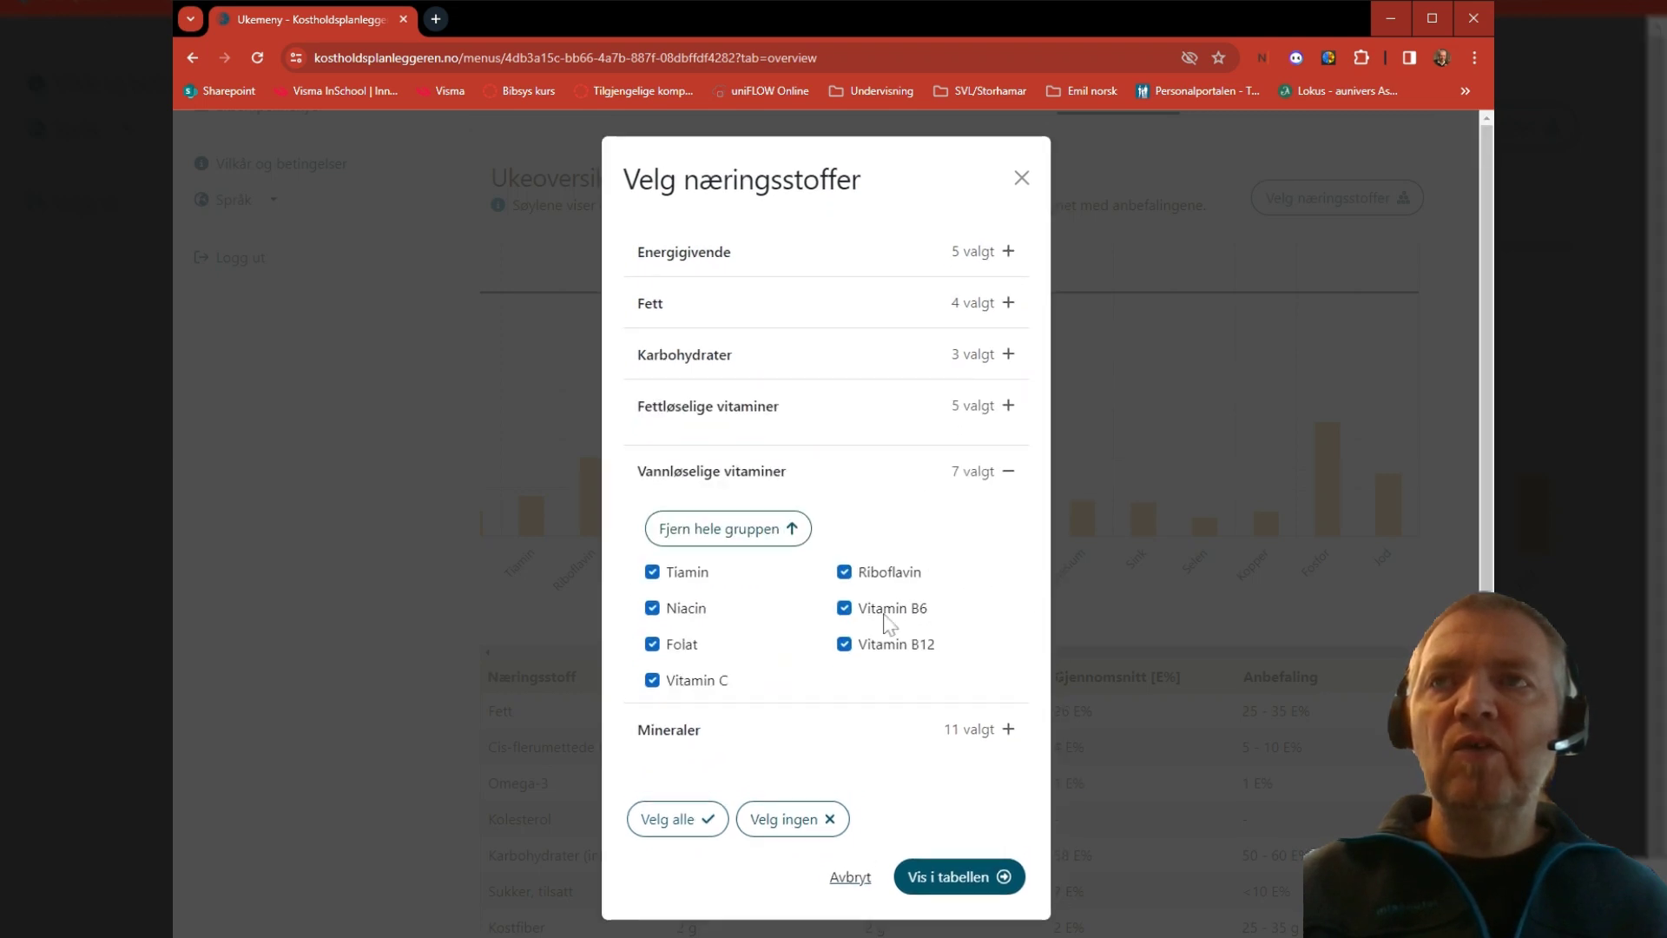
{"action": "left_click", "coordinate": [994, 741]}
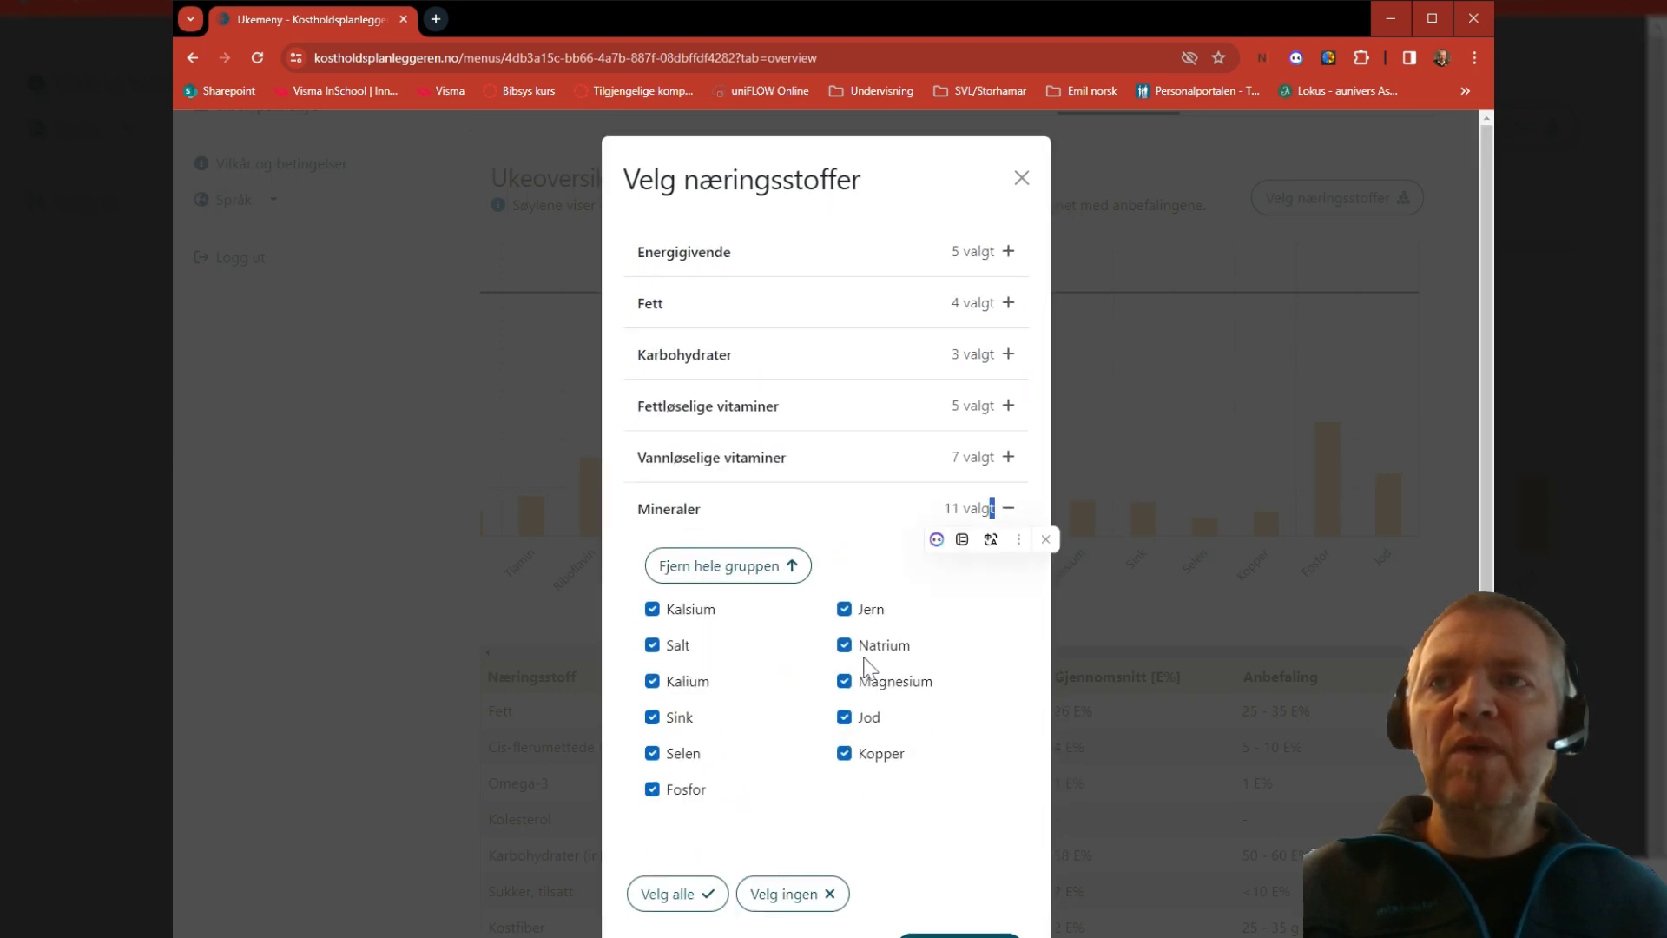
{"action": "scroll", "coordinate": [821, 746], "scroll_direction": "down", "scroll_amount": 1}
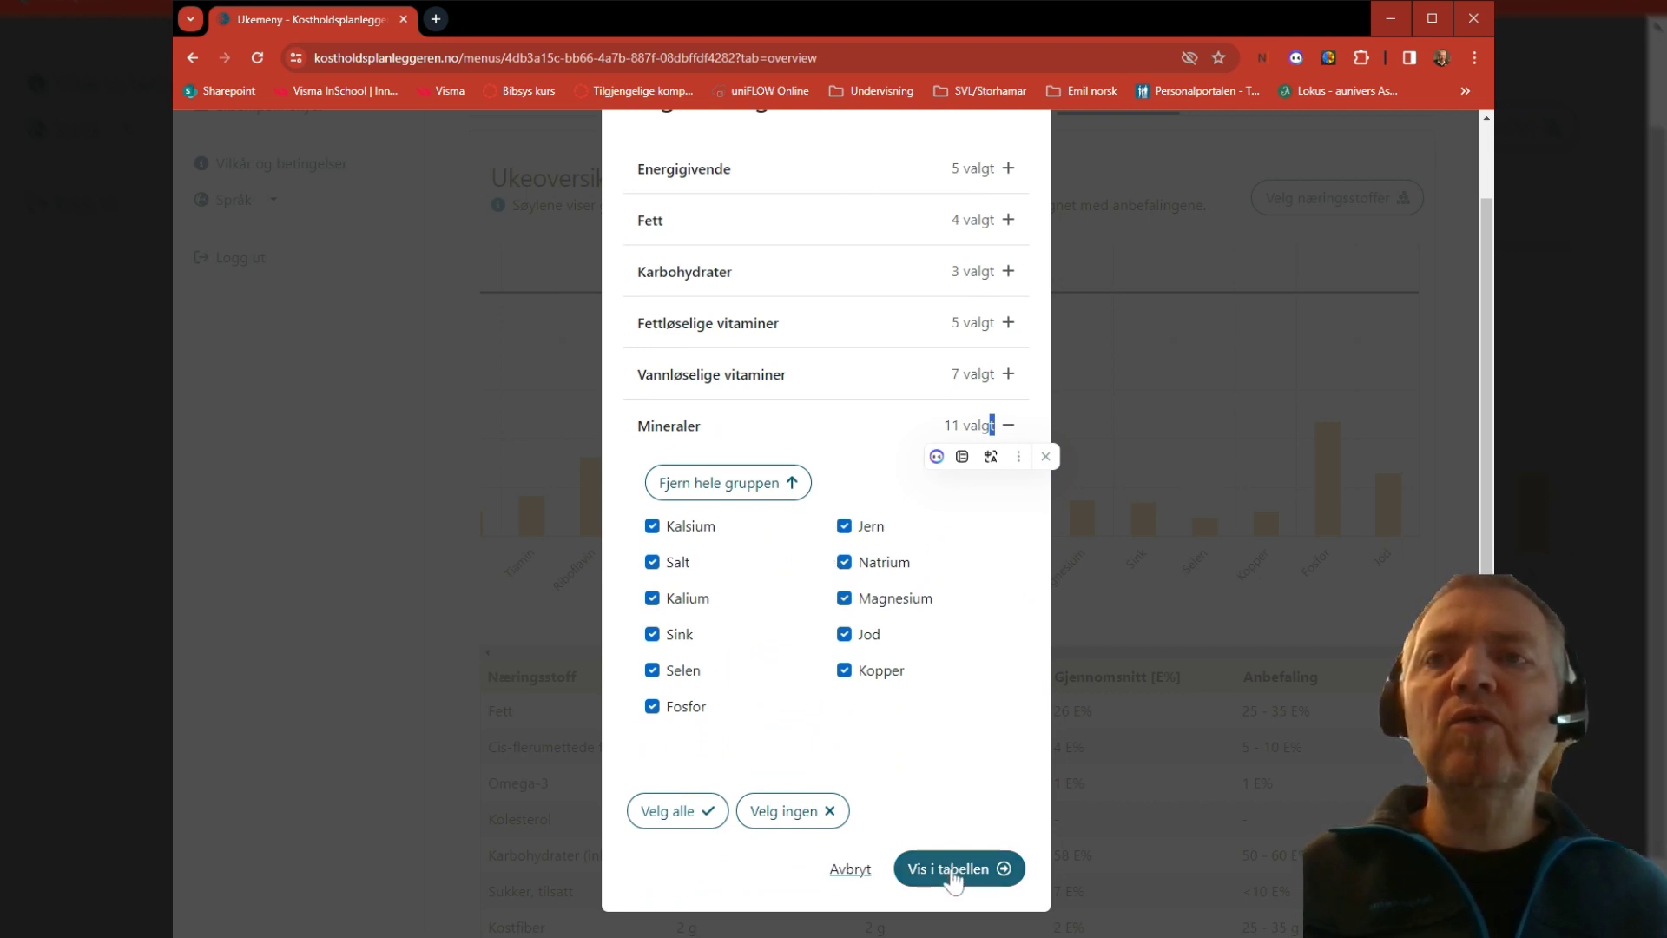
{"action": "left_click", "coordinate": [953, 869]}
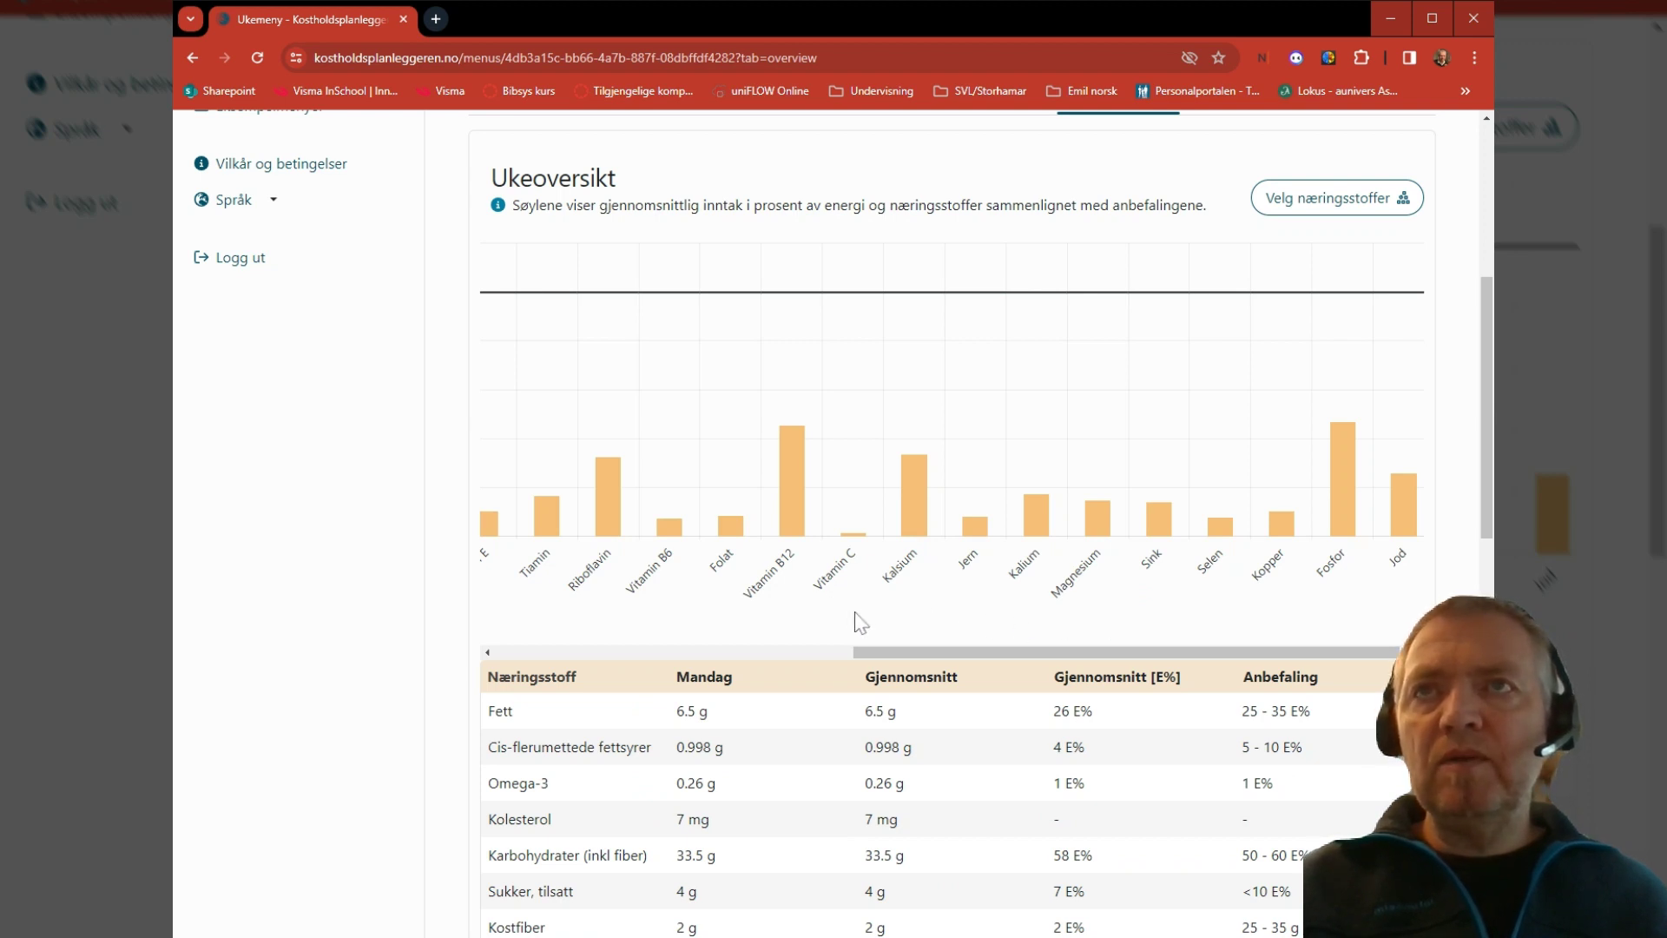
- Inspect the intake compared with the recommendation for Kilokalorier and Kostfiber in the week overview chart
{"action": "left_click_drag", "start_coordinate": [952, 653], "coordinate": [574, 651]}
{"action": "mouse_move", "coordinate": [916, 523]}
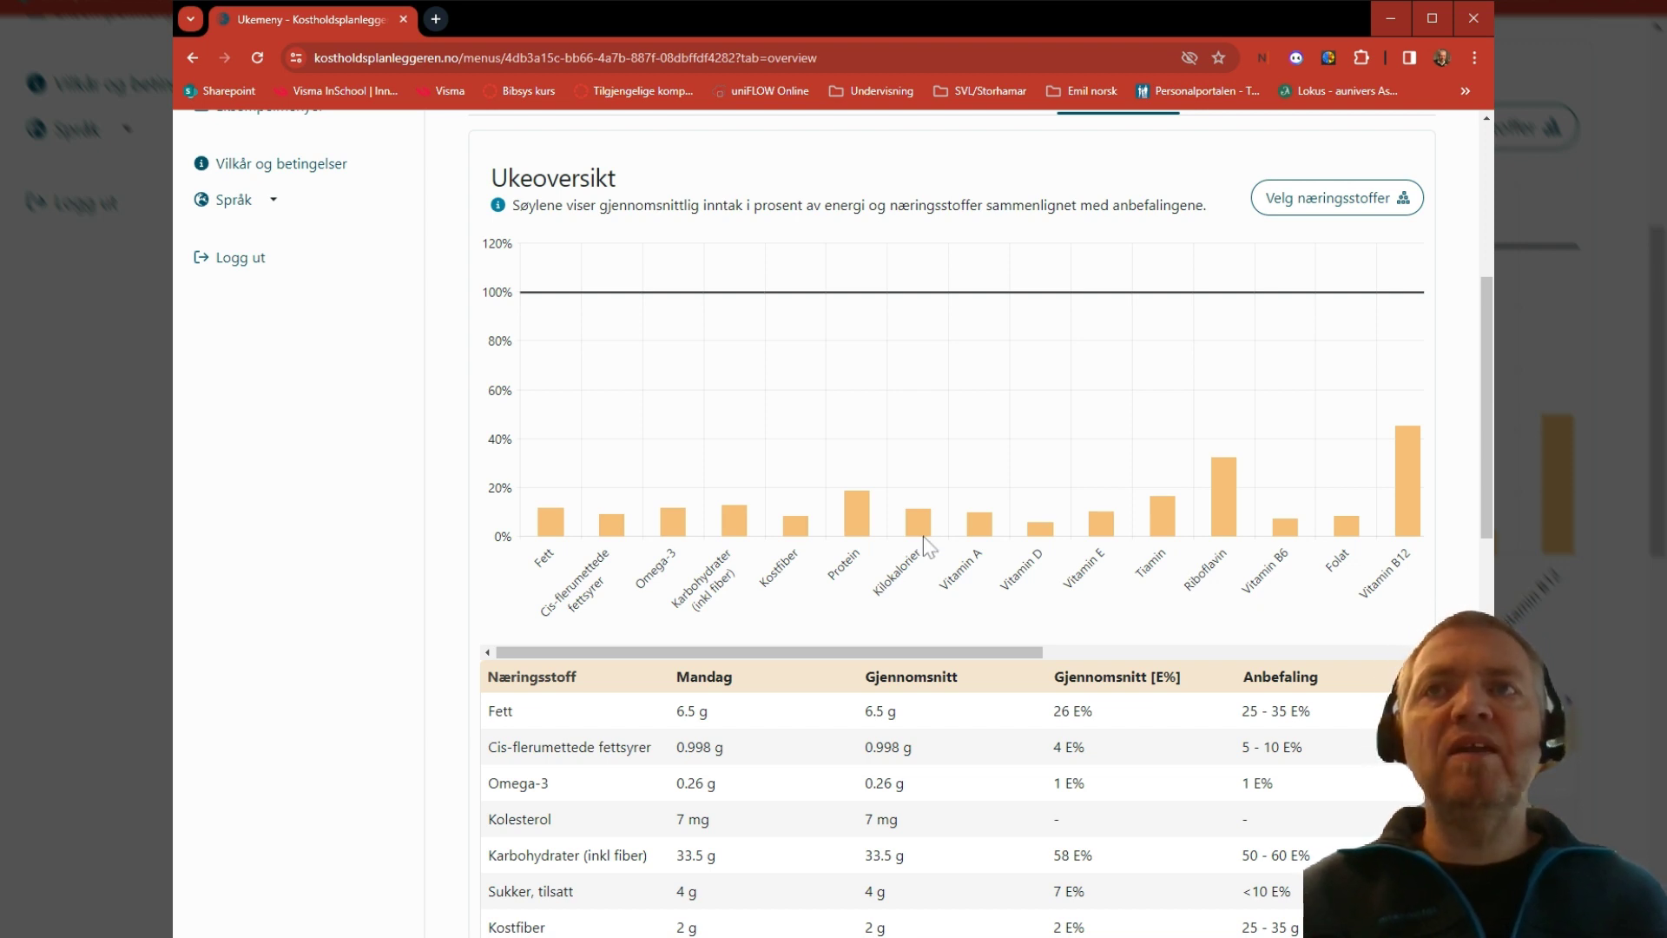
{"action": "mouse_move", "coordinate": [930, 592]}
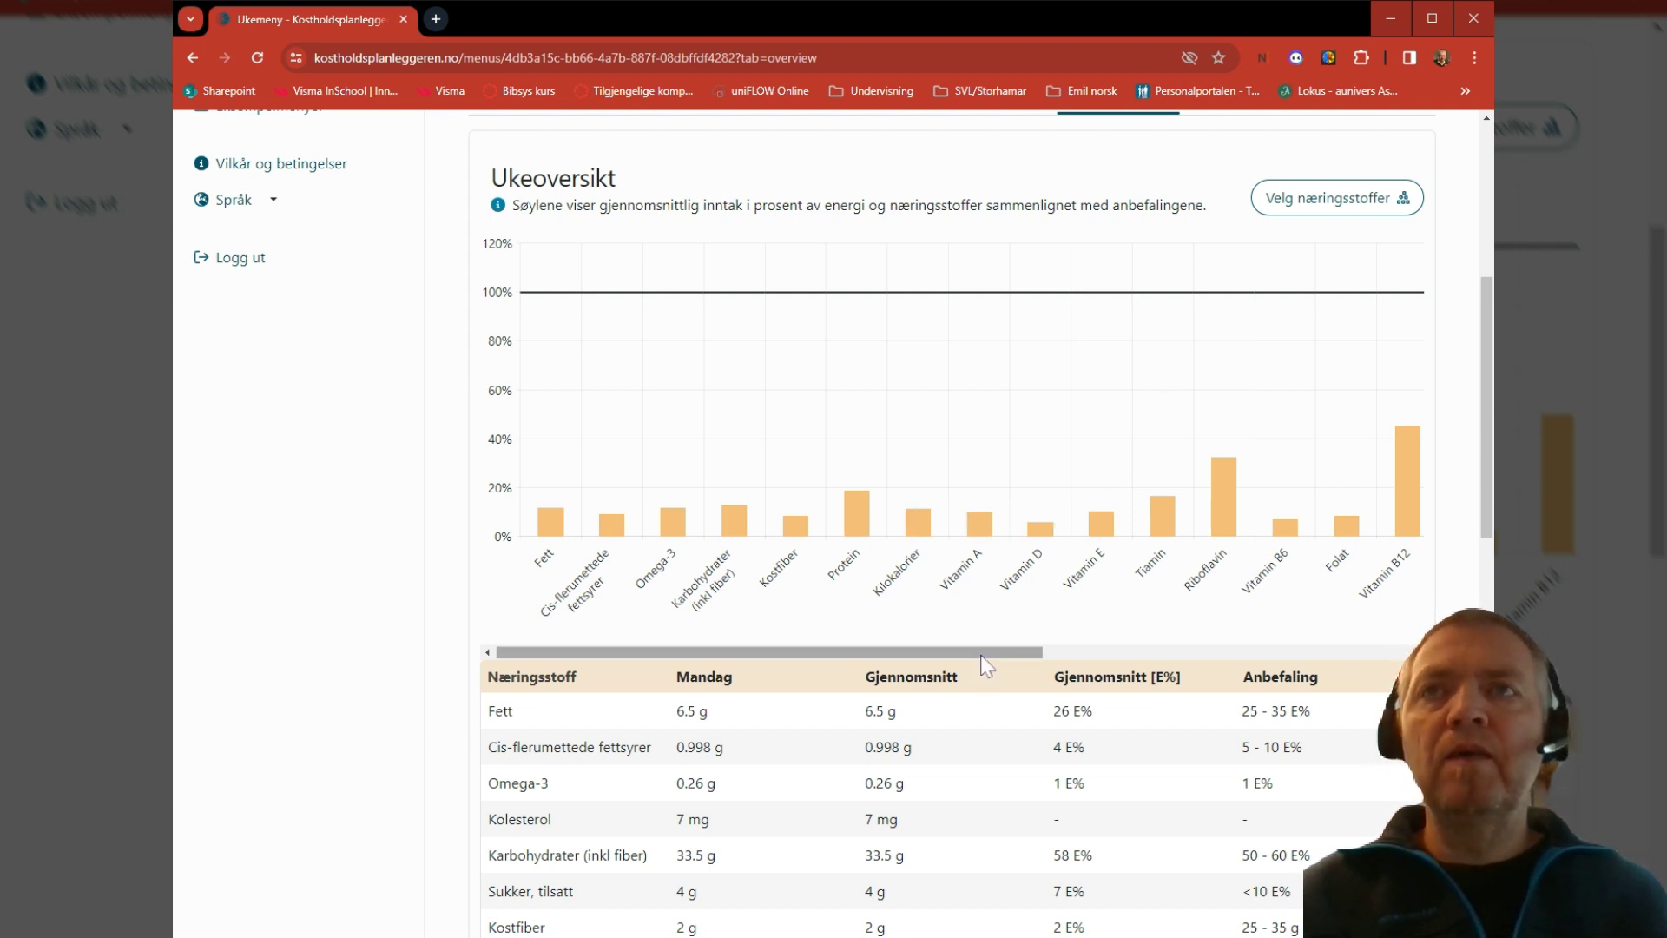
{"action": "left_click_drag", "start_coordinate": [982, 657], "coordinate": [1007, 656]}
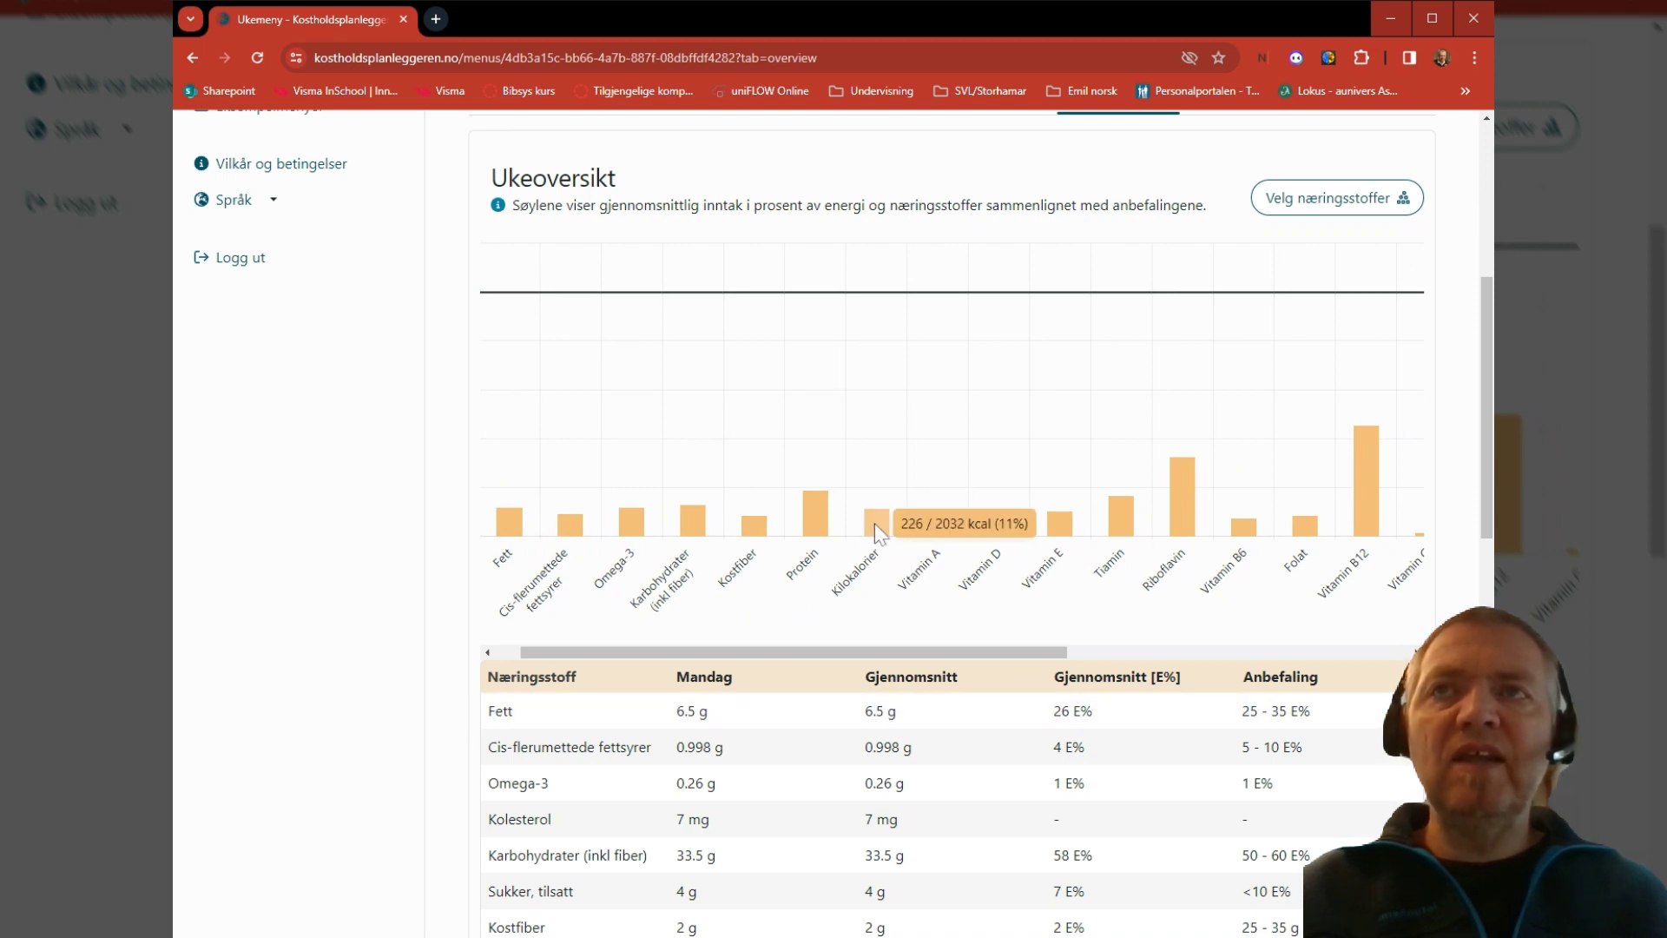
{"action": "mouse_move", "coordinate": [756, 528]}
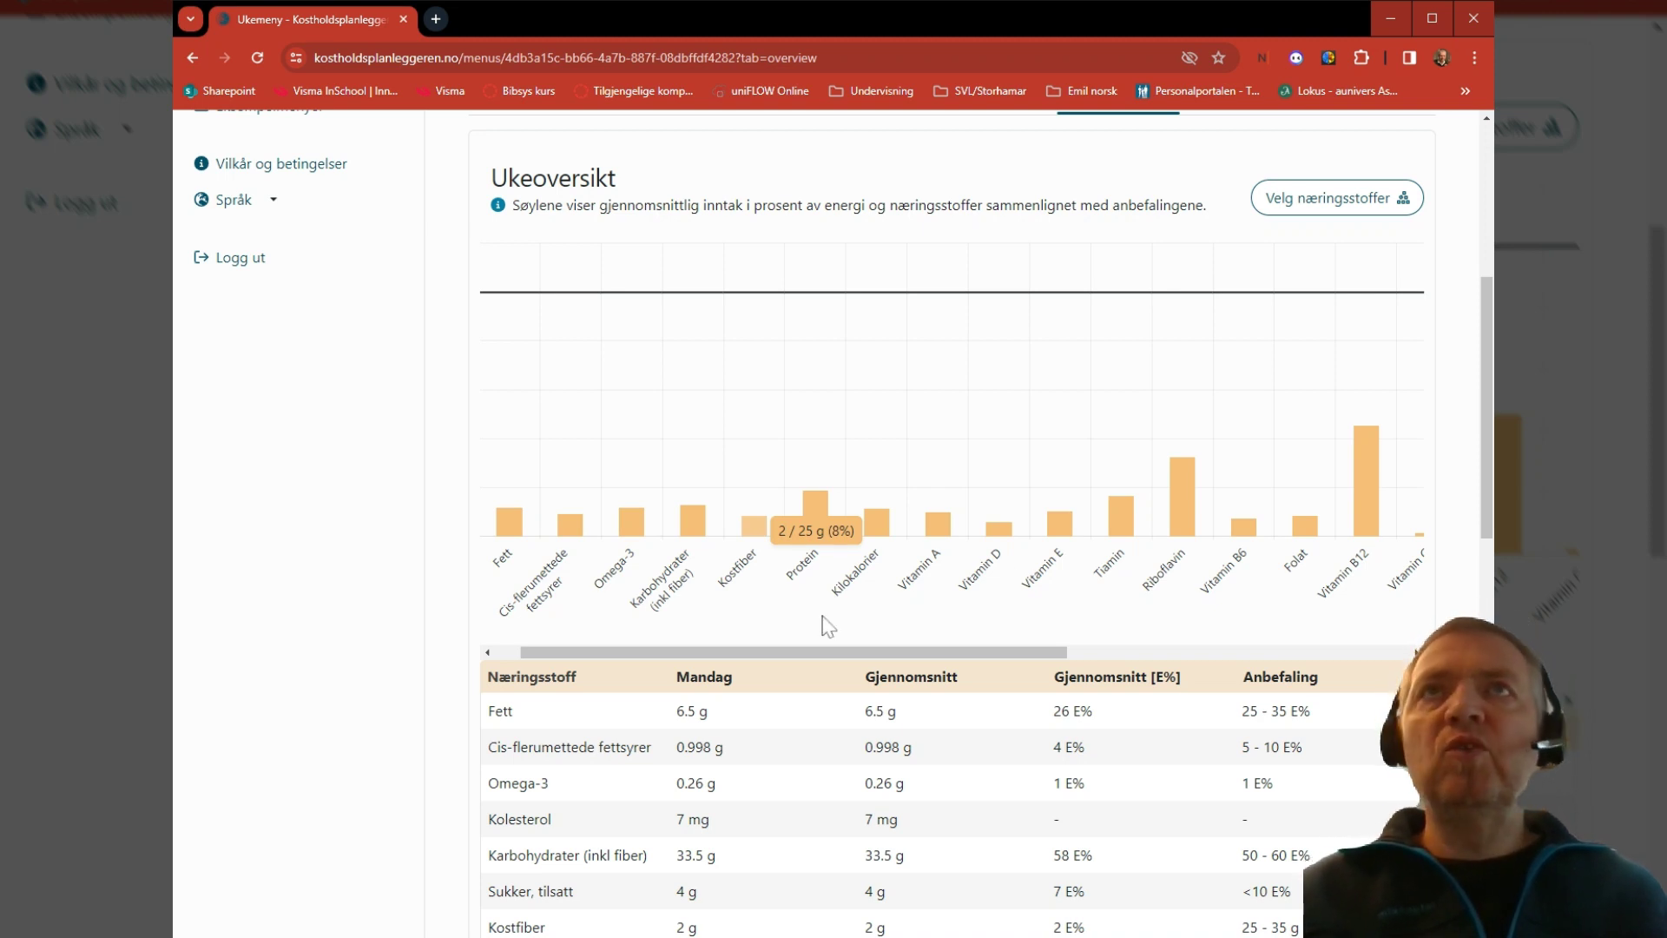
- Return to Monday's menu and begin a new food search under breakfast
{"action": "scroll", "coordinate": [1291, 439], "scroll_direction": "up", "scroll_amount": 4}
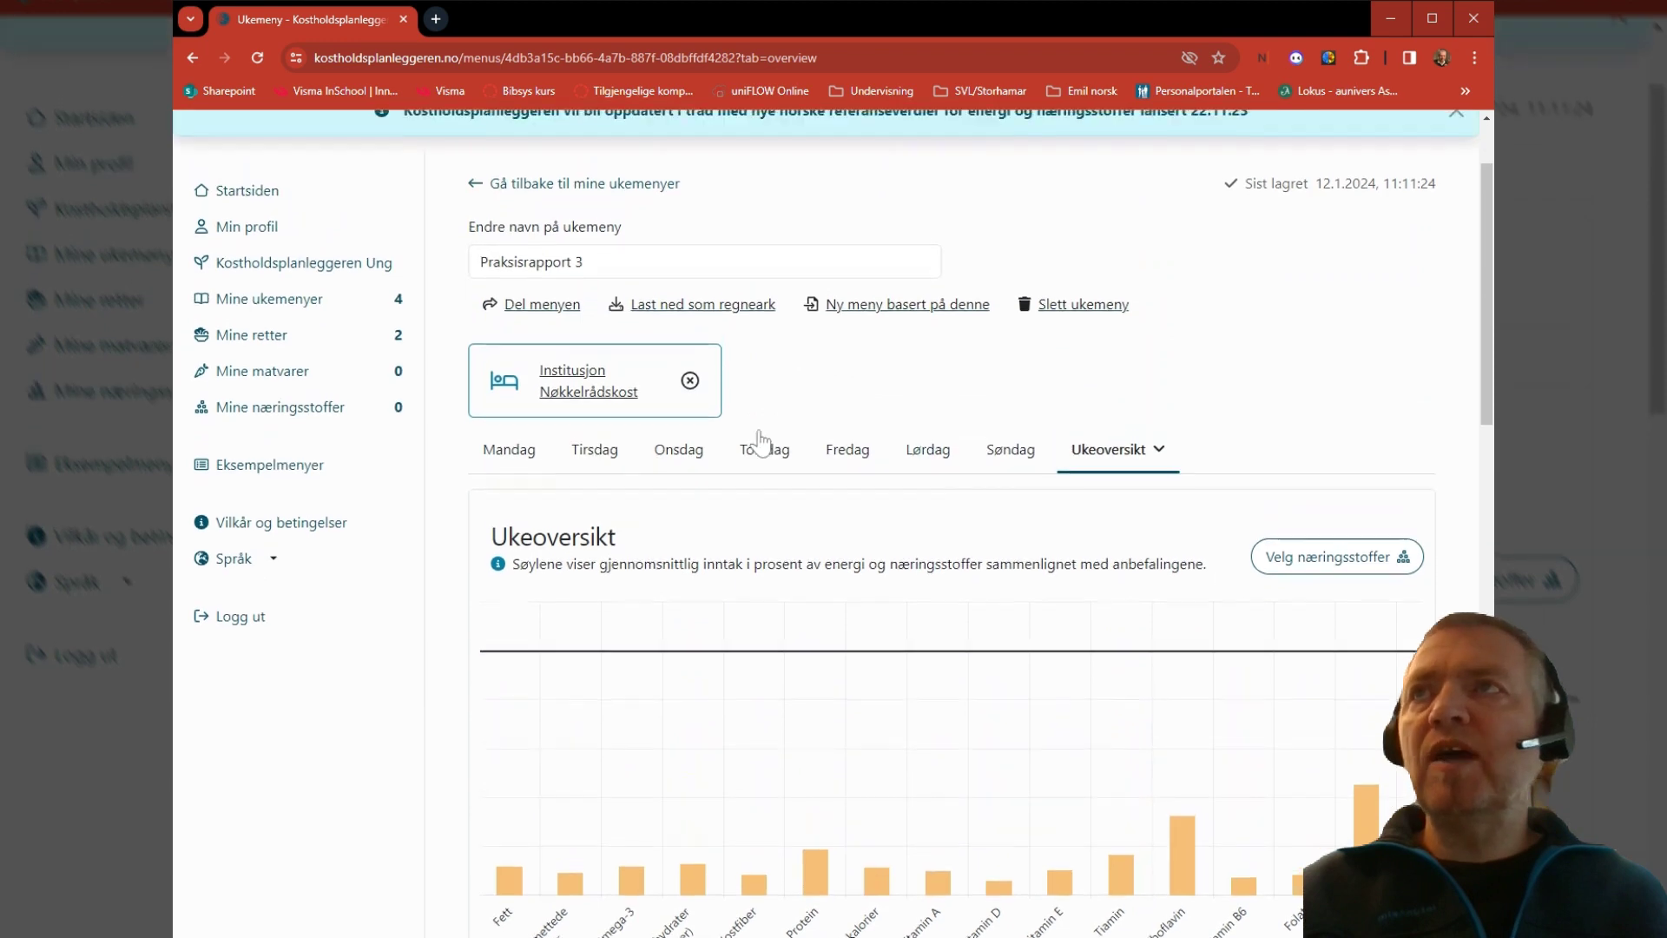
{"action": "left_click", "coordinate": [505, 460]}
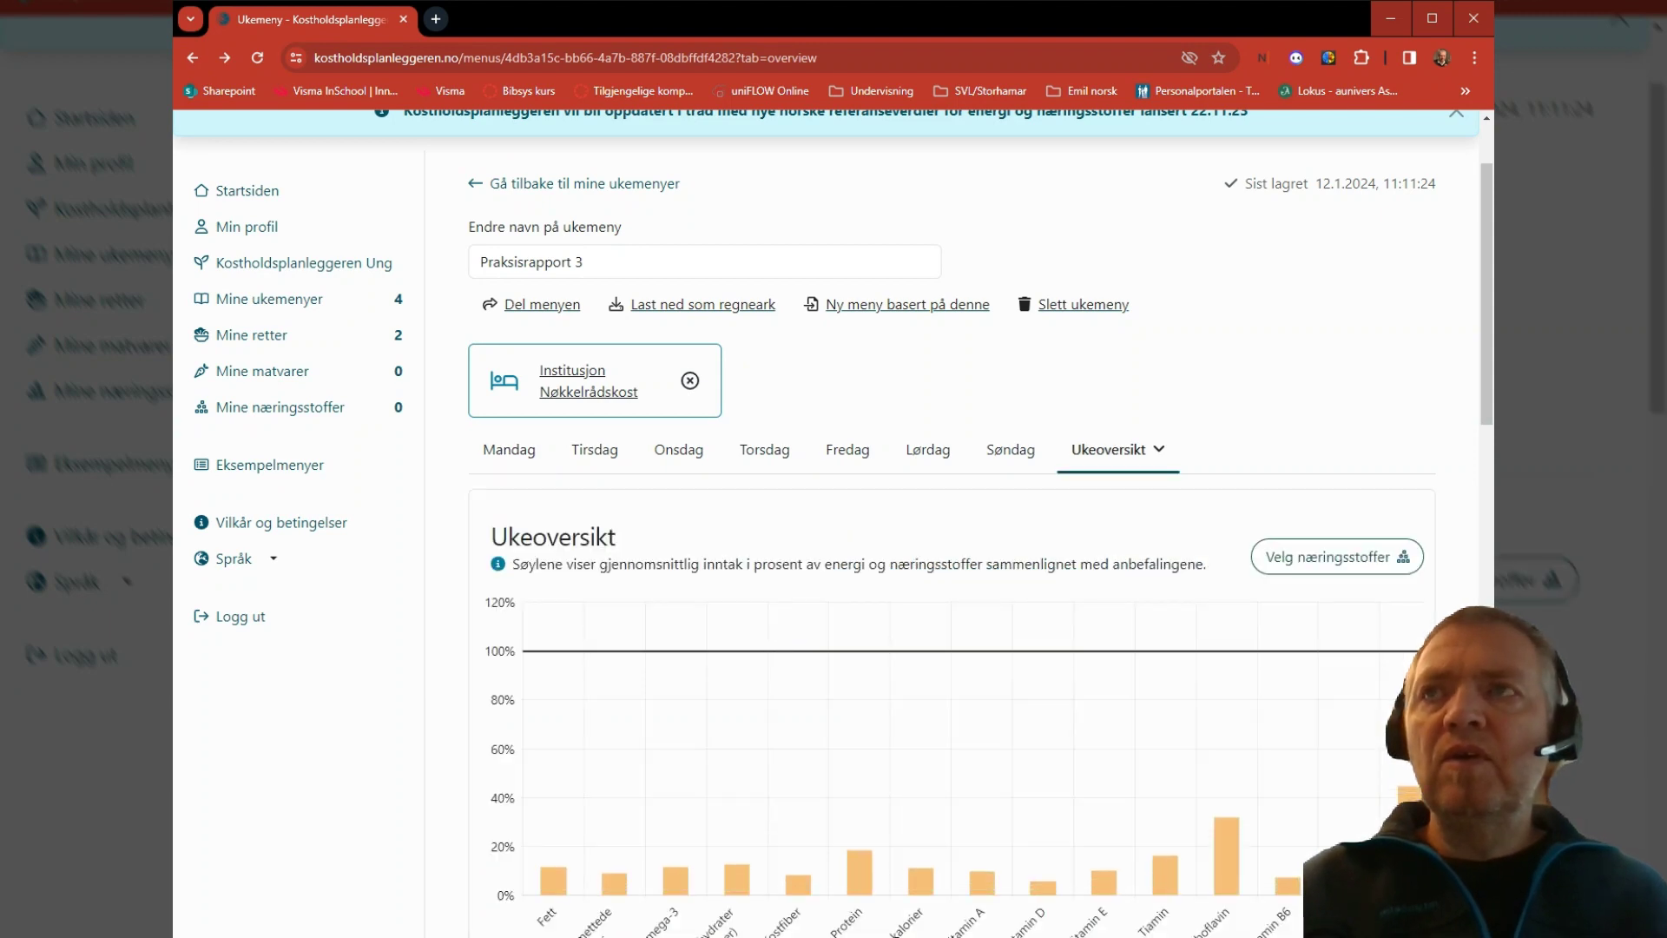
{"action": "scroll", "coordinate": [761, 655], "scroll_direction": "down", "scroll_amount": 3}
{"action": "scroll", "coordinate": [760, 654], "scroll_direction": "up", "scroll_amount": 3}
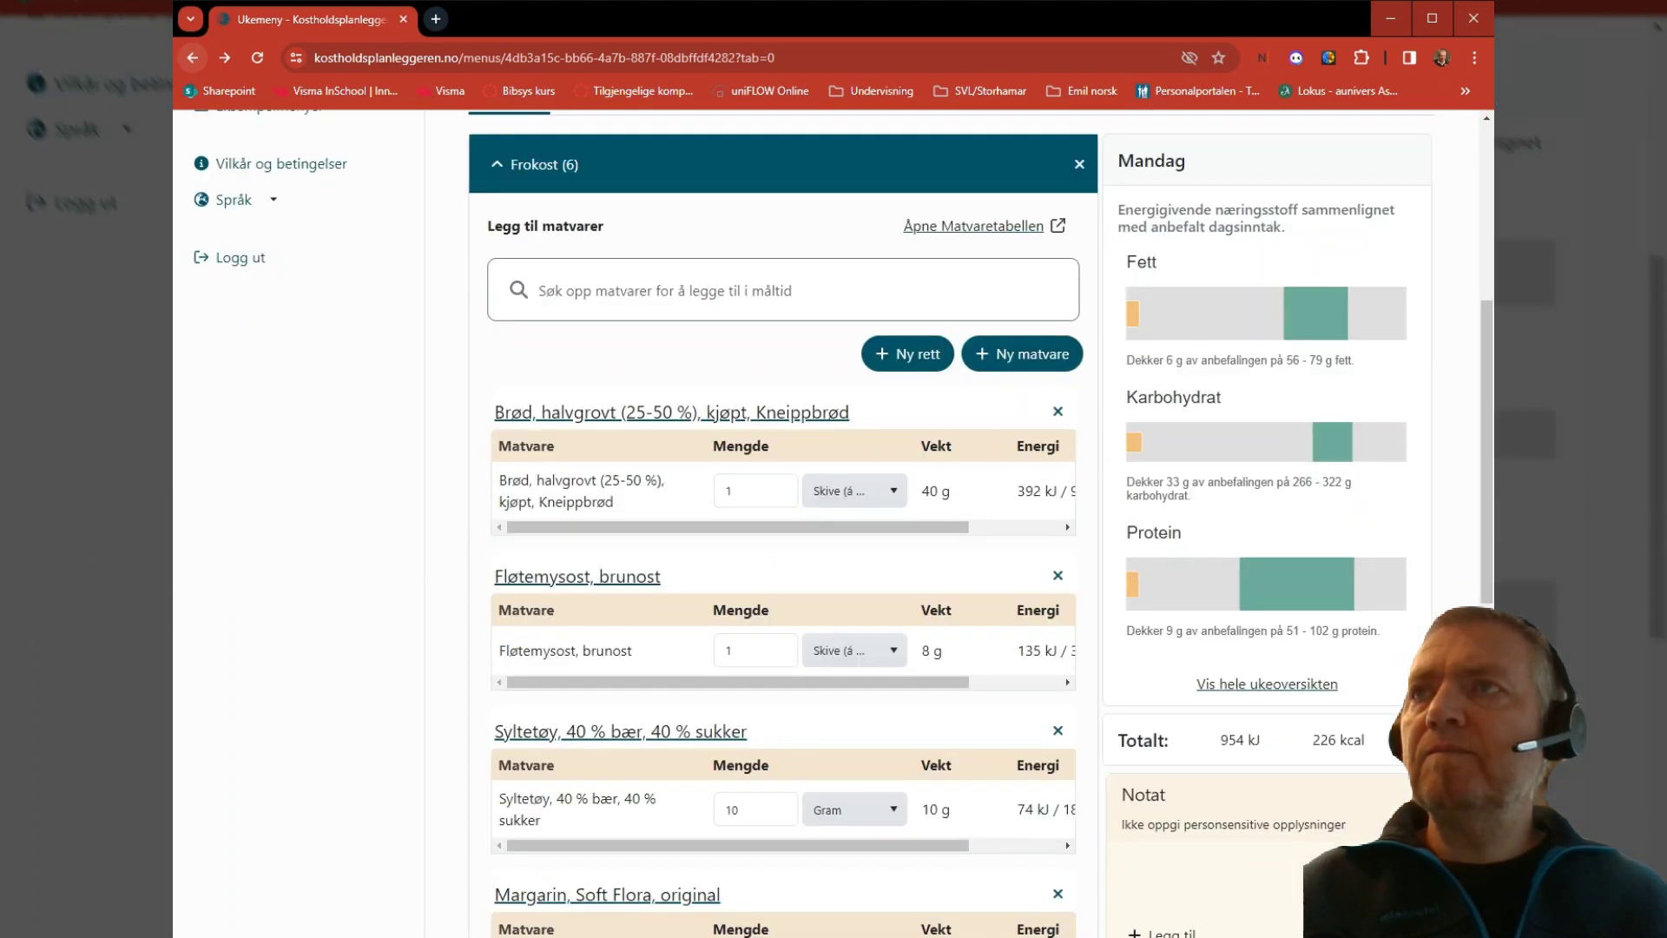
{"action": "left_click", "coordinate": [608, 289]}
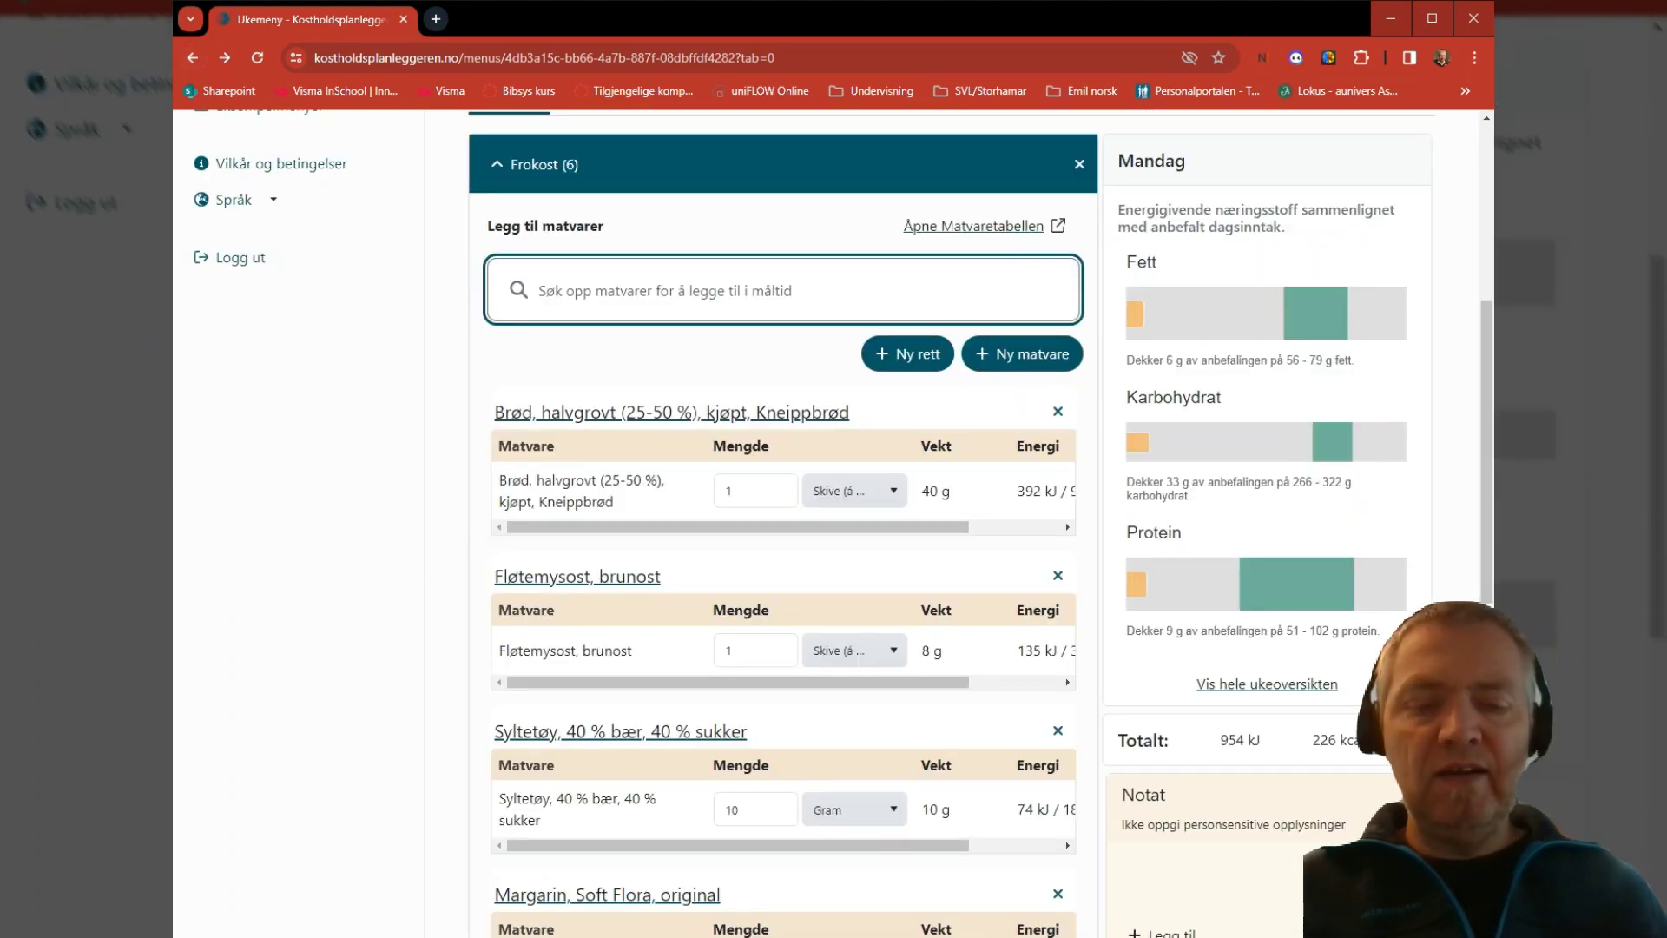